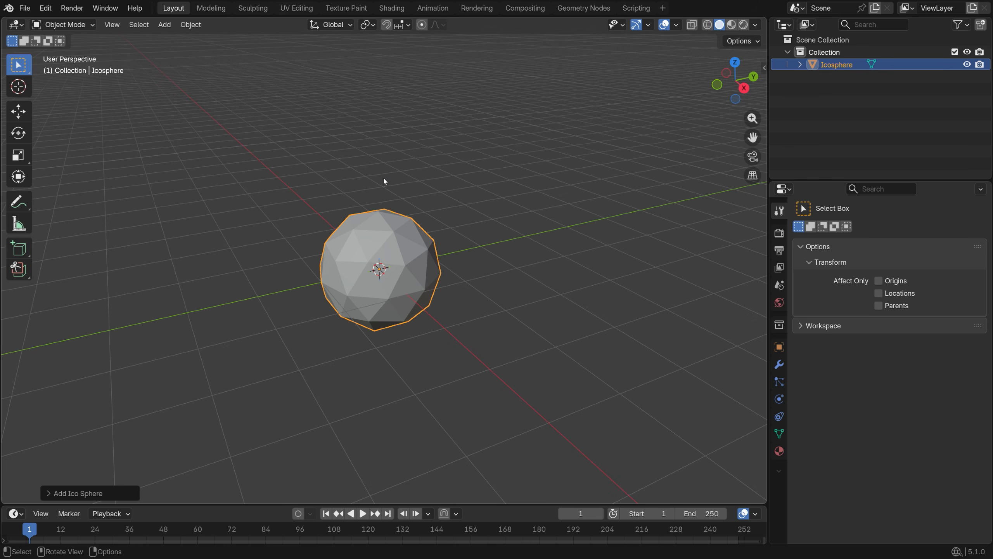
Step: Add a Subdivision Surface modifier to the icosphere, set its viewport level to 2, and apply it
scroll(374, 262, up, 2)
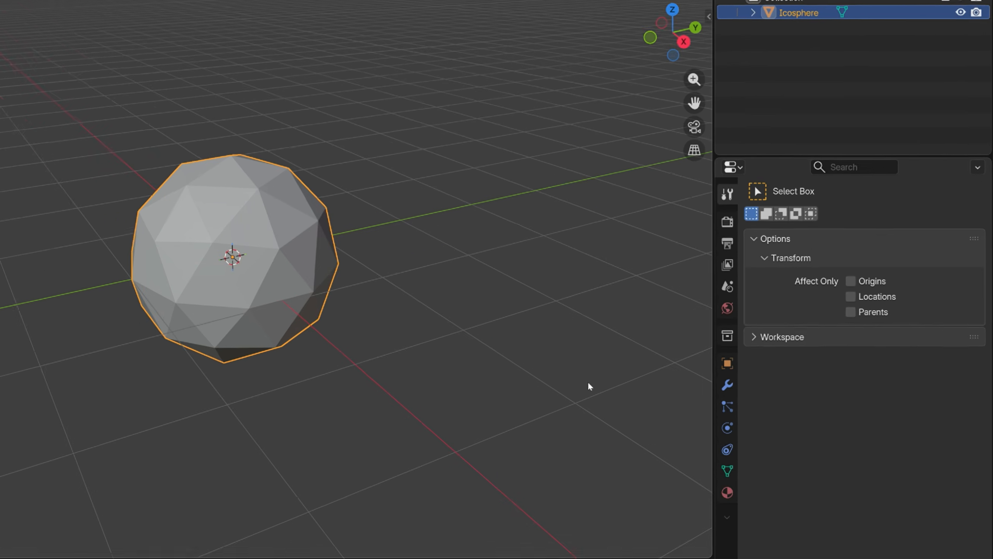
click(779, 364)
click(864, 231)
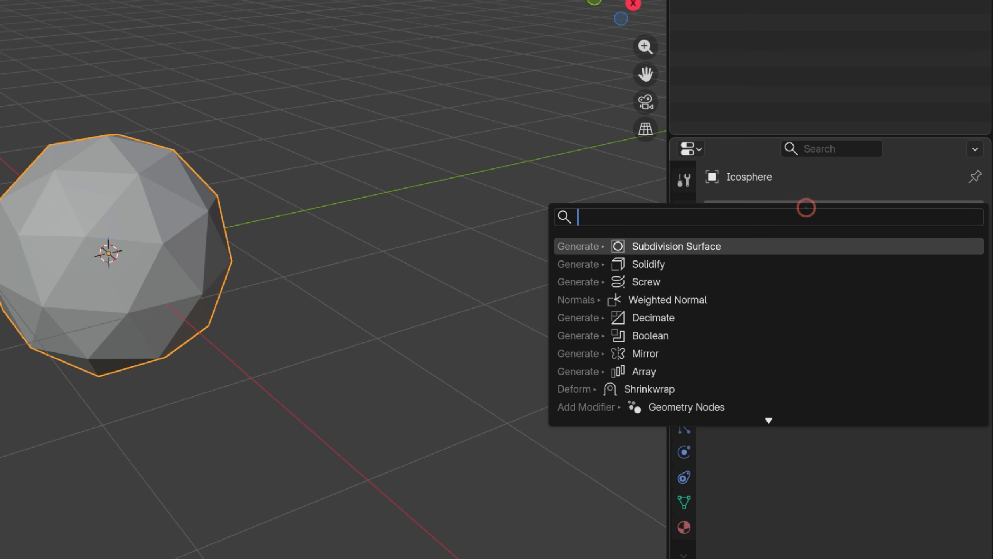
click(757, 244)
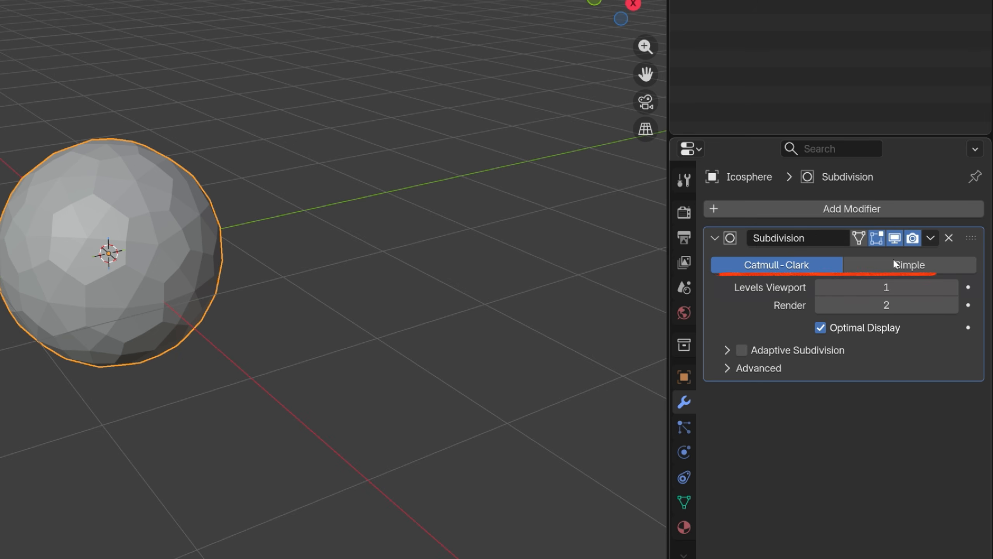
click(953, 287)
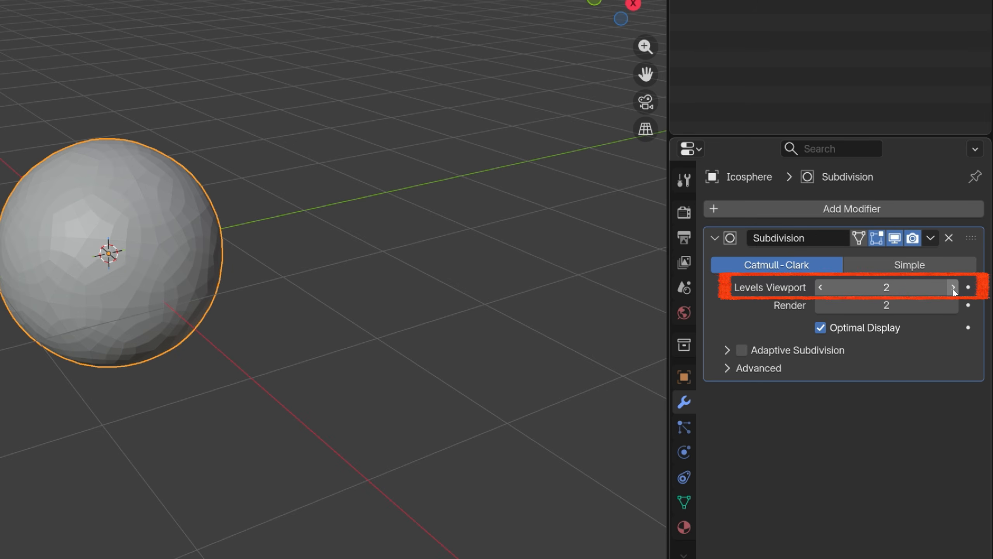
click(926, 237)
click(908, 258)
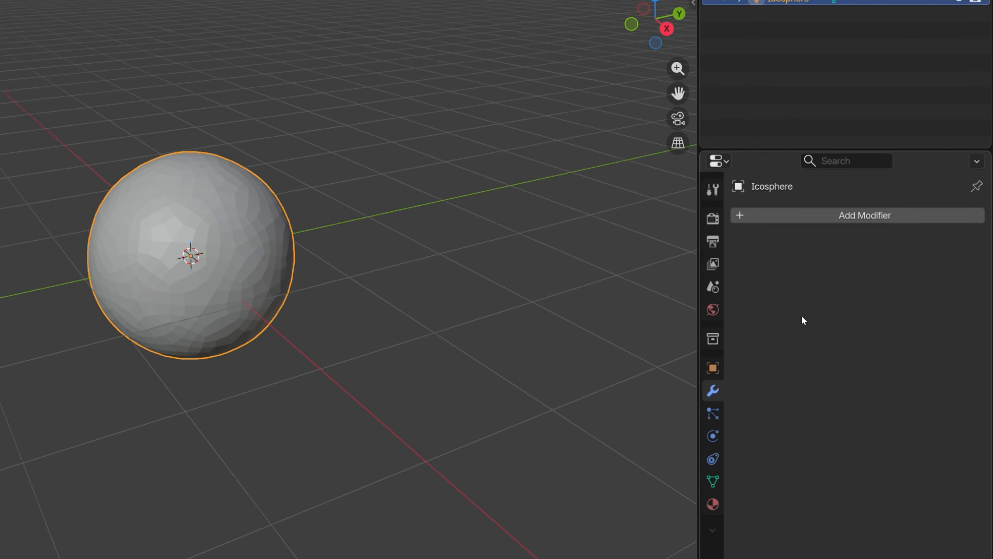
Step: In Edit Mode with edge selection, select the closed hexagon of edges at the front of the sphere
key(Tab)
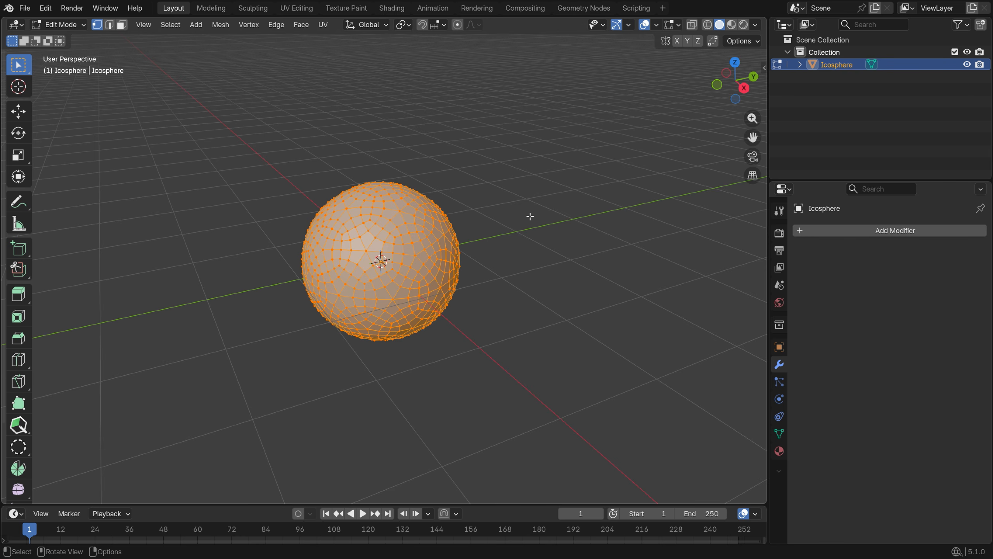
click(109, 25)
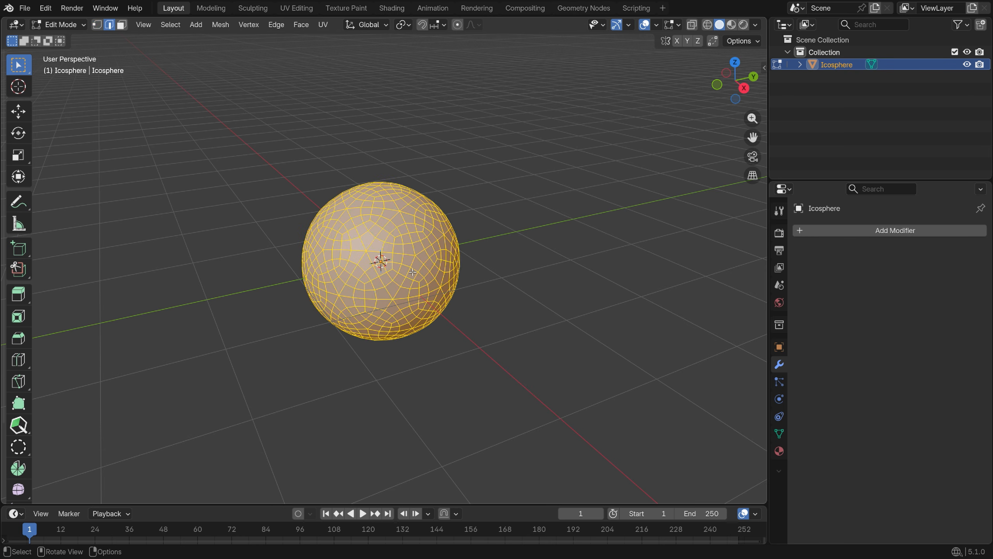
scroll(358, 254, up, 3)
middle_drag(337, 229, 355, 238)
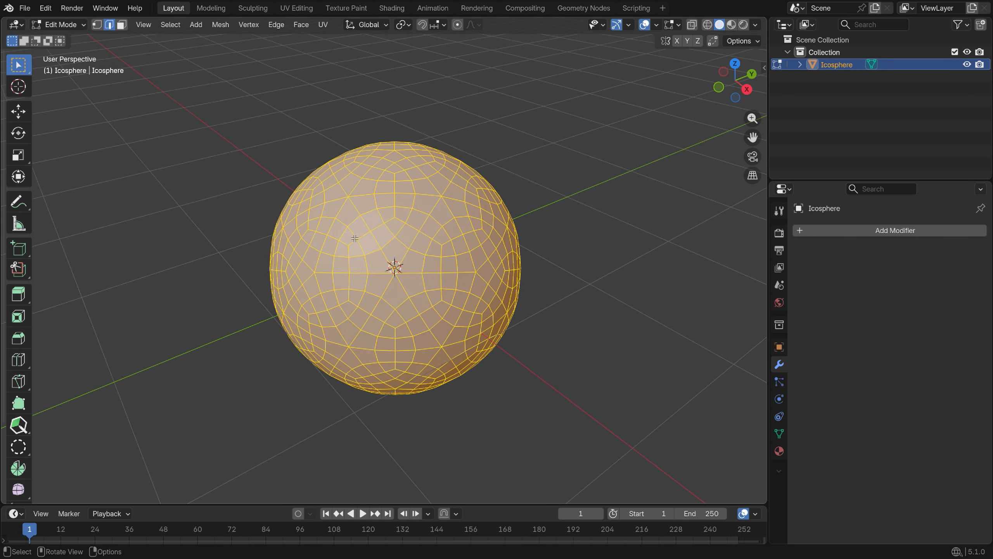
scroll(354, 238, up, 1)
click(355, 243)
ctrl+click(395, 218)
shift+click(410, 217)
ctrl+click(452, 242)
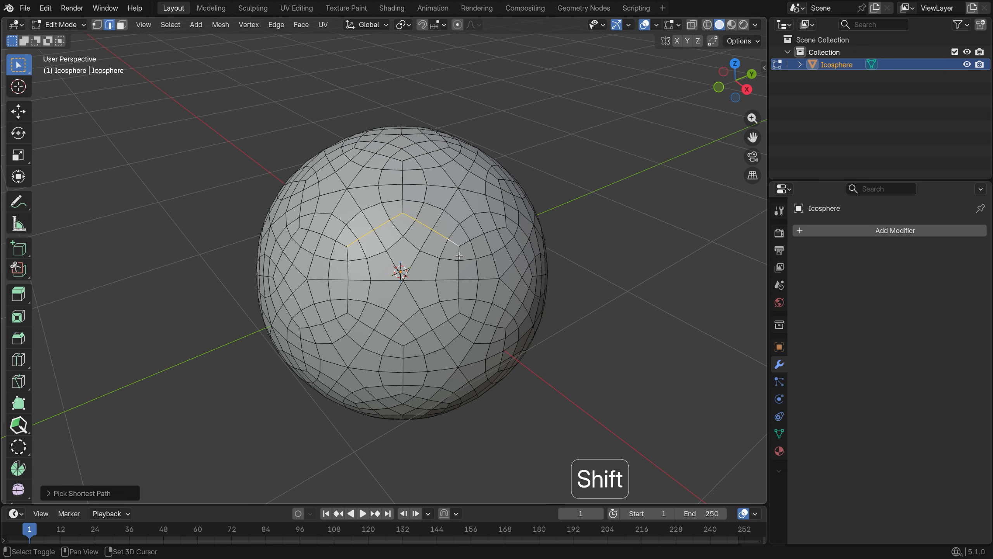
shift+click(459, 253)
ctrl+click(458, 305)
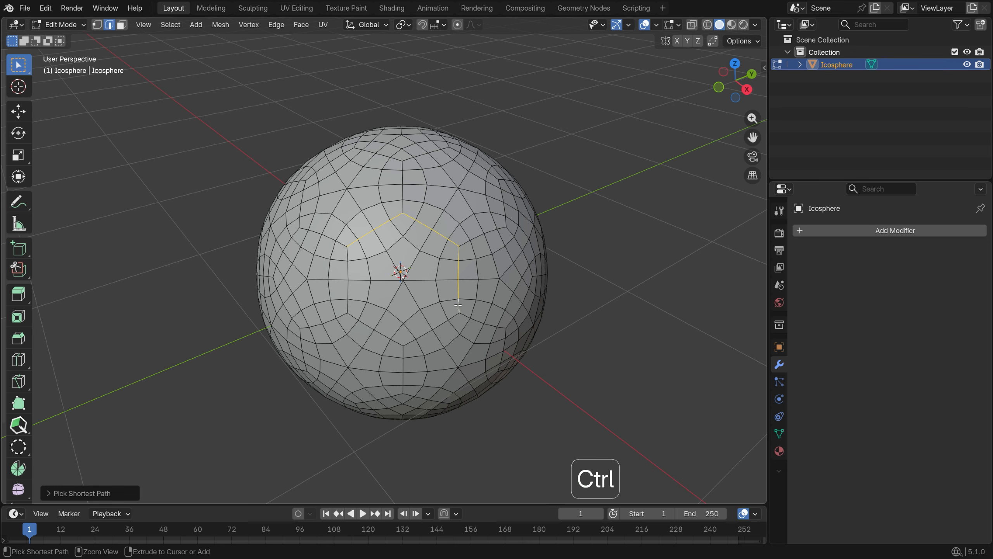
ctrl+click(348, 286)
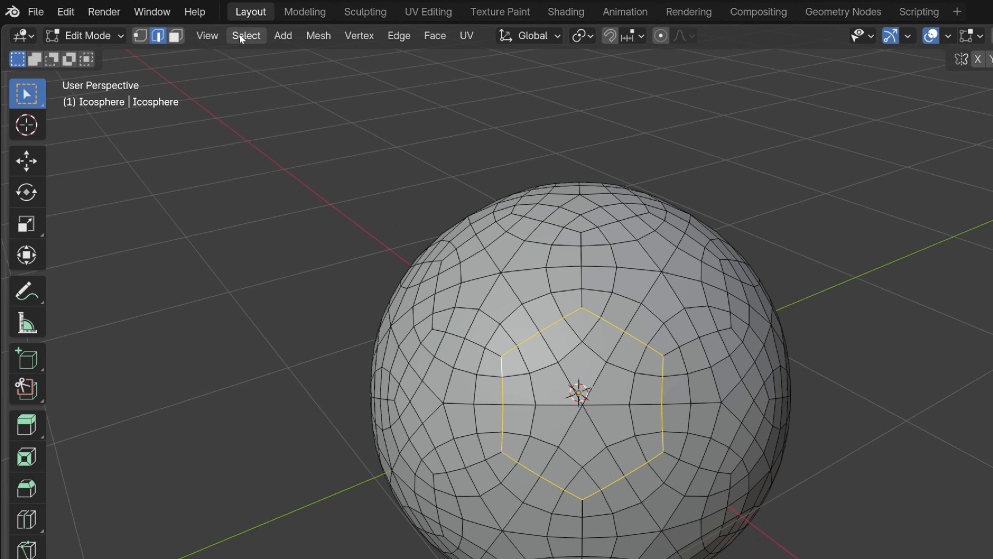
Step: Select all edges of similar length with a threshold of 0.00006, so only the hexagon and pentagon outlines are selected
click(168, 25)
mouse_move(305, 270)
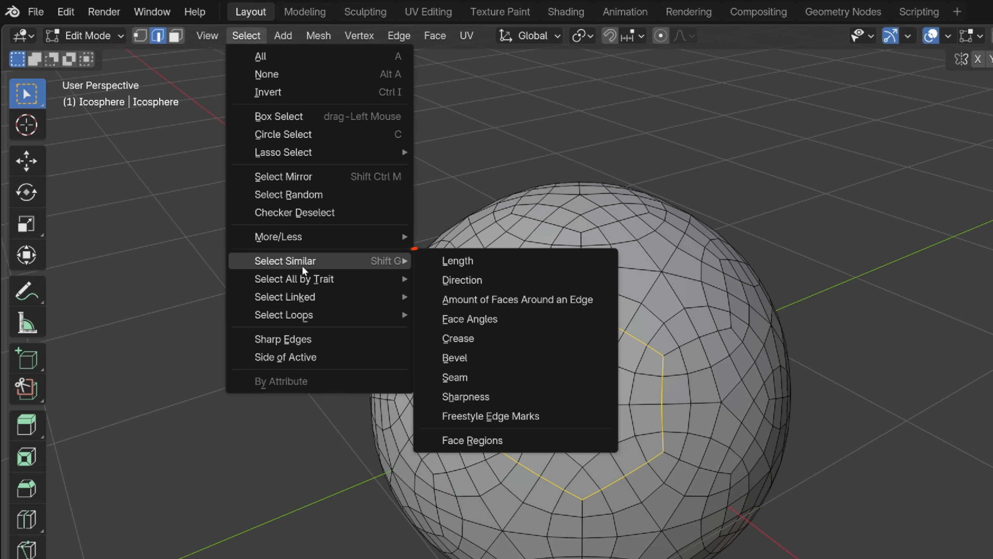
click(566, 268)
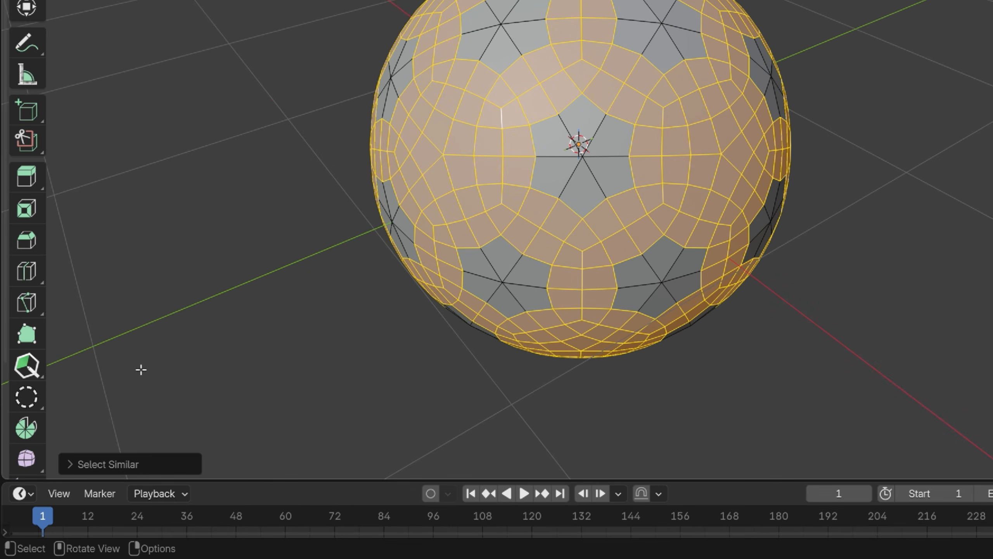
click(49, 494)
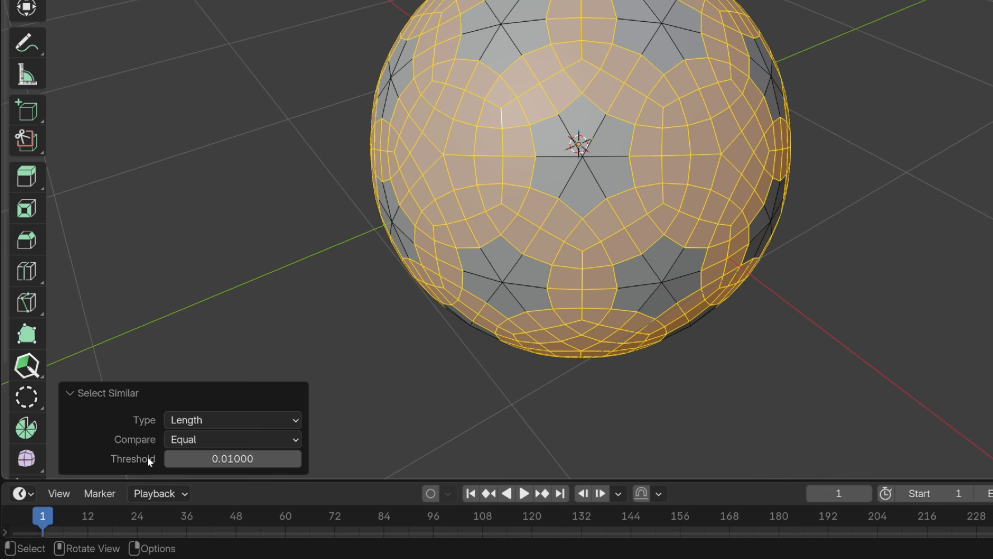
shift+drag(176, 459, 62, 459)
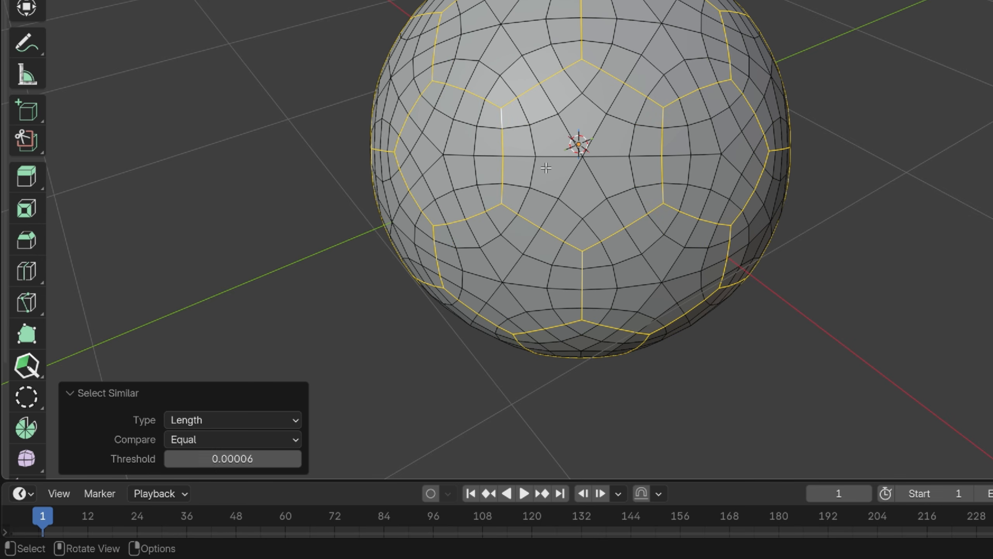
middle_drag(543, 168, 778, 136)
middle_drag(539, 266, 492, 275)
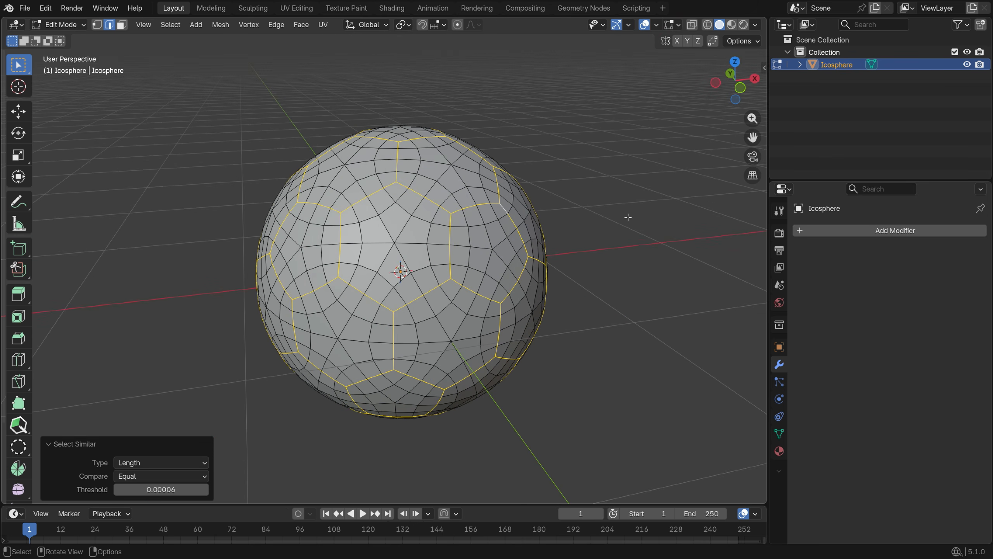
Step: Bevel the selected panel outline edges with 2 segments and a width of about 0.0135 m
key(ctrl+b)
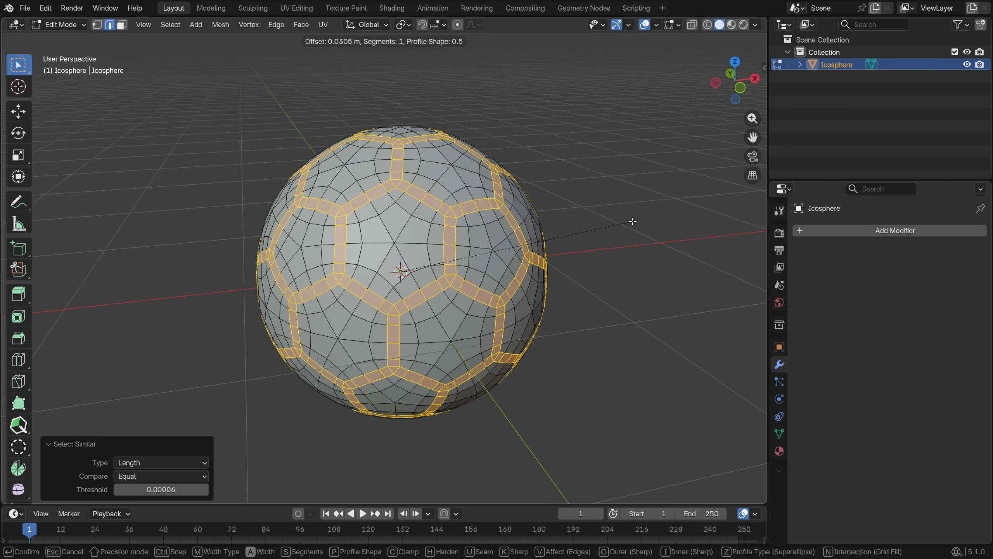
key(shift)
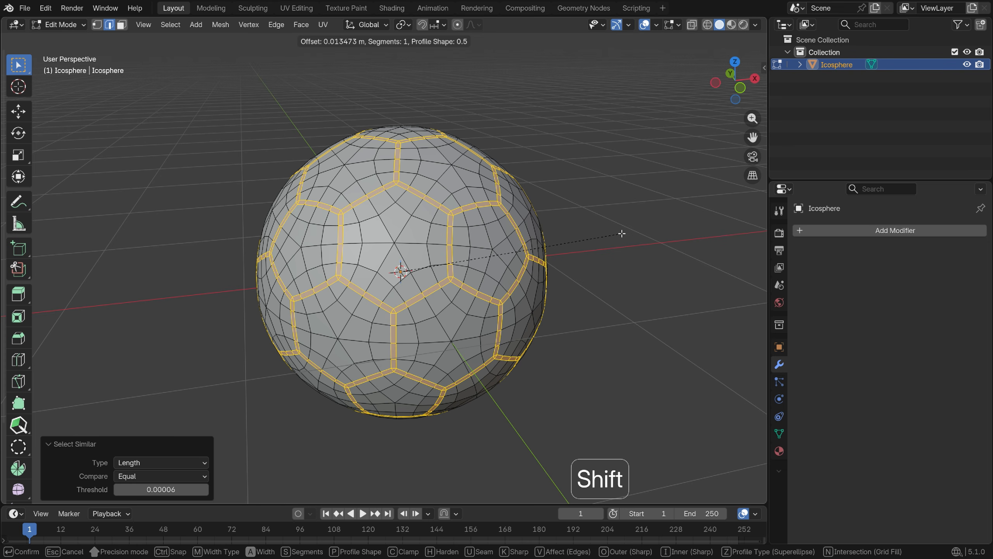
scroll(622, 234, up, 1)
click(622, 234)
scroll(413, 304, up, 2)
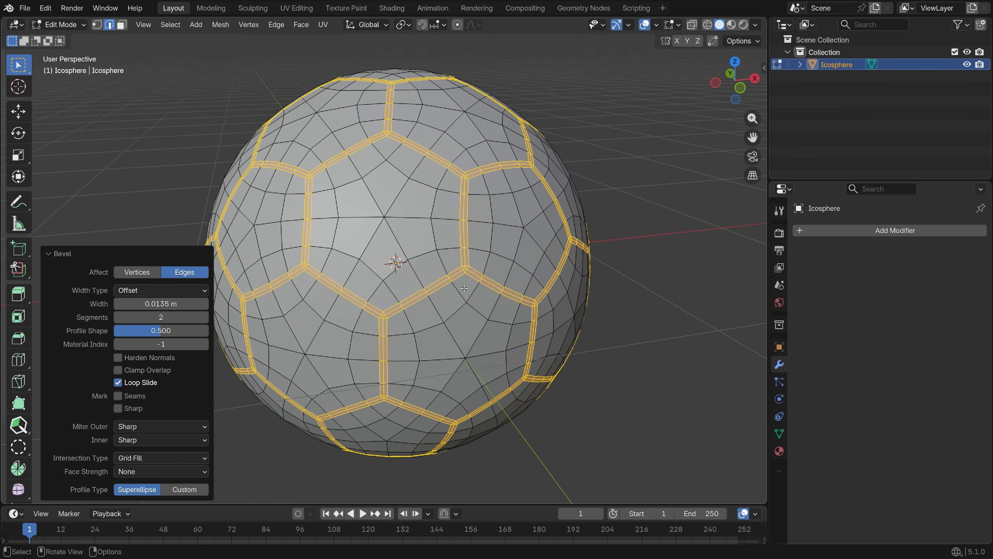
scroll(464, 288, down, 1)
Step: Reduce the selection to the centre edges of the seams and Shrink/Fatten them inward by about 0.0253 m
key(ctrl)
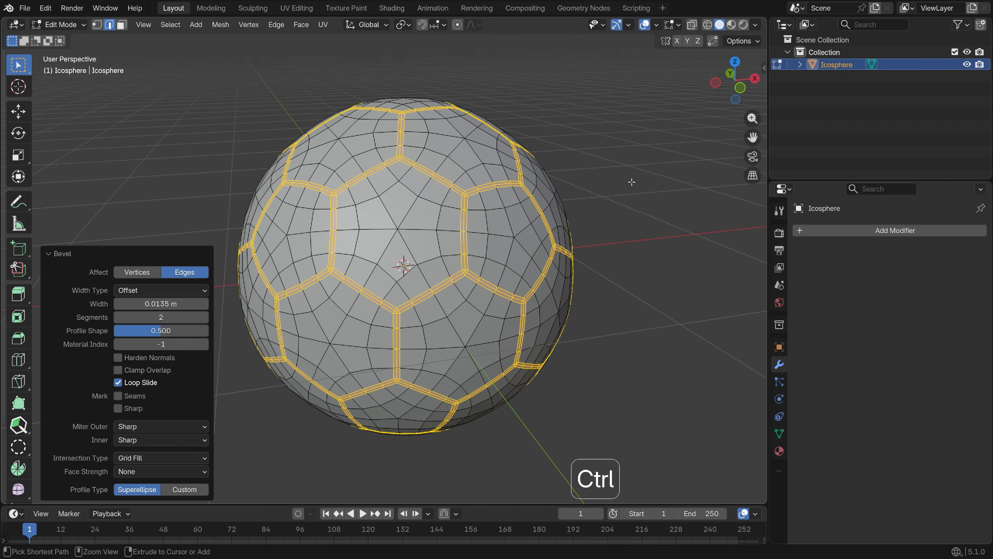
key(ctrl+KP_Subtract)
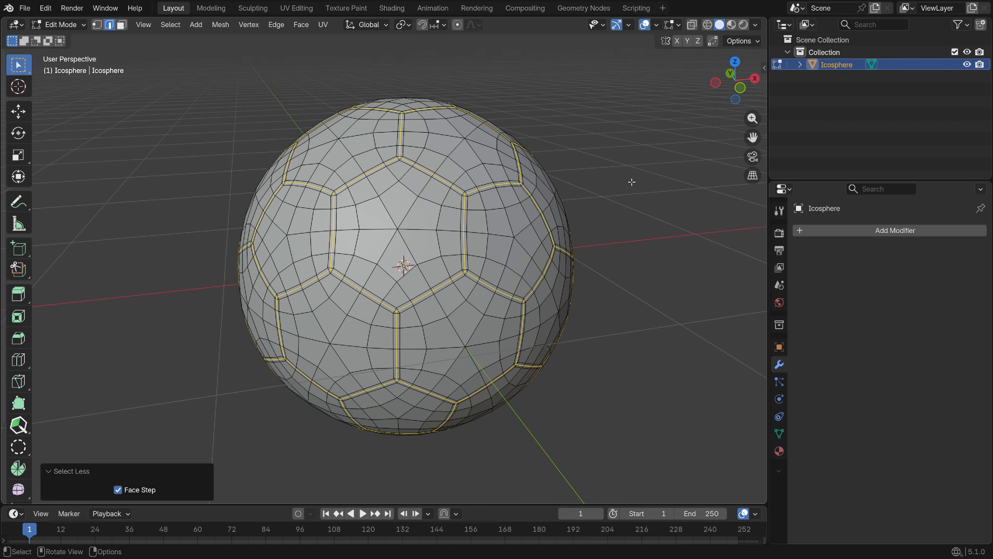
key(alt+s)
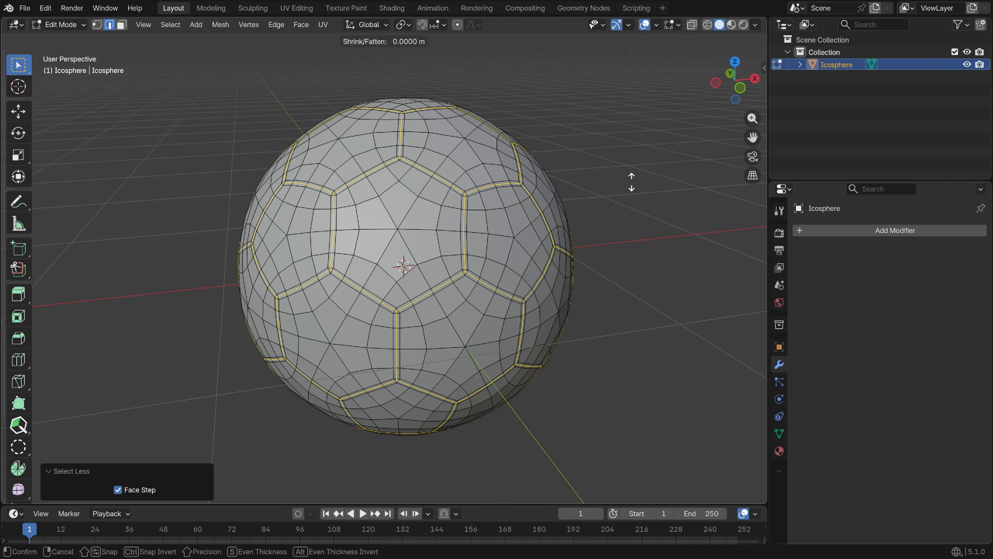
key(shift)
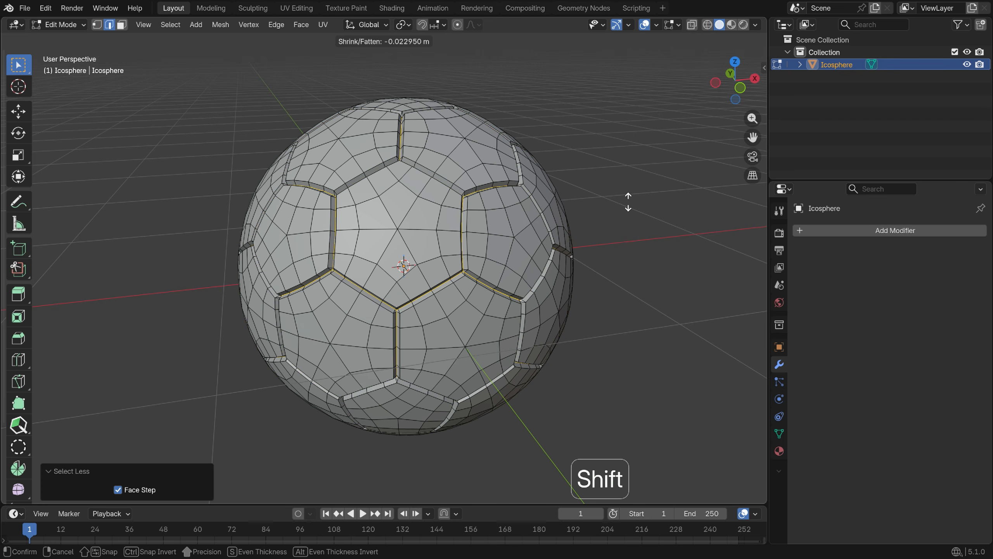
click(628, 201)
middle_drag(628, 202, 479, 278)
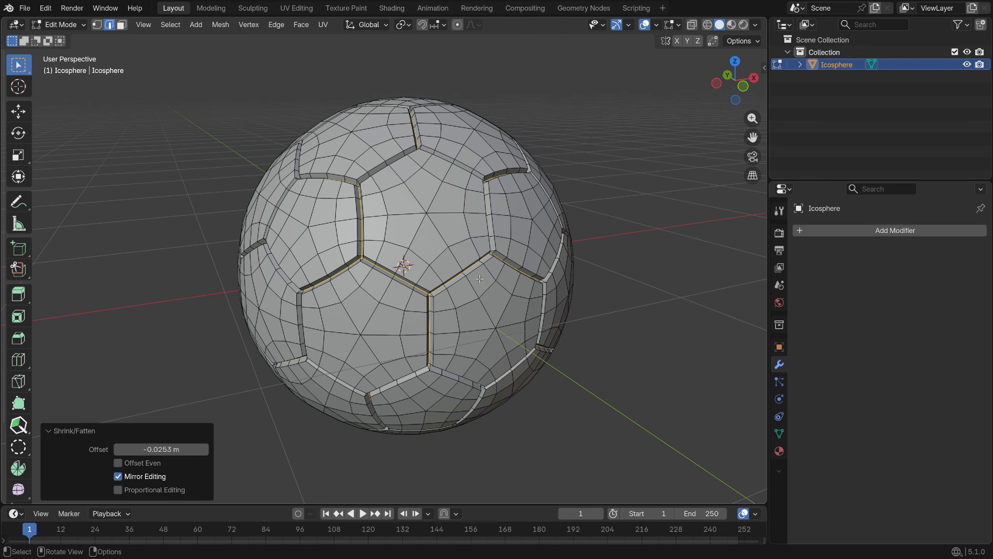
Step: In Object Mode, add a Subdivision Surface modifier to the ball and shade it smooth
key(Tab)
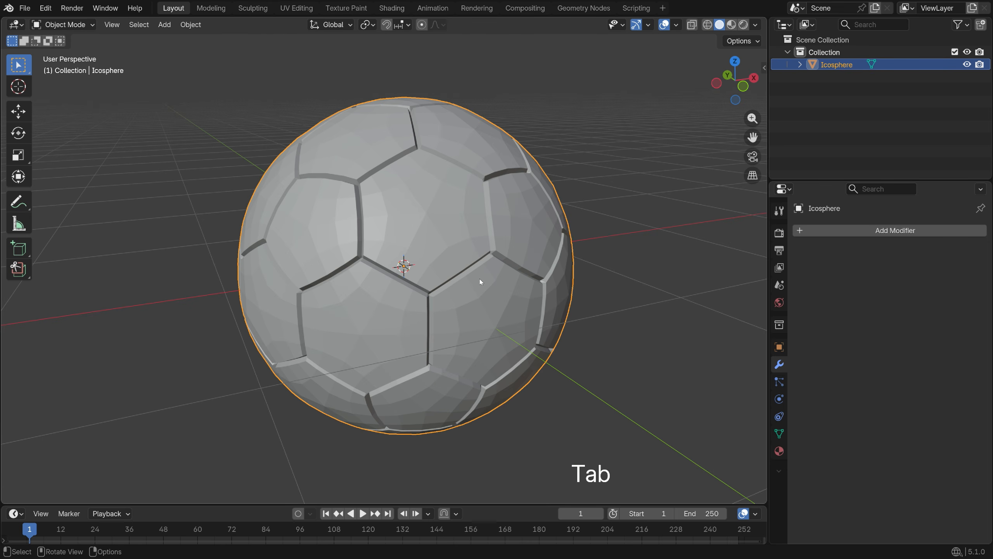
click(859, 231)
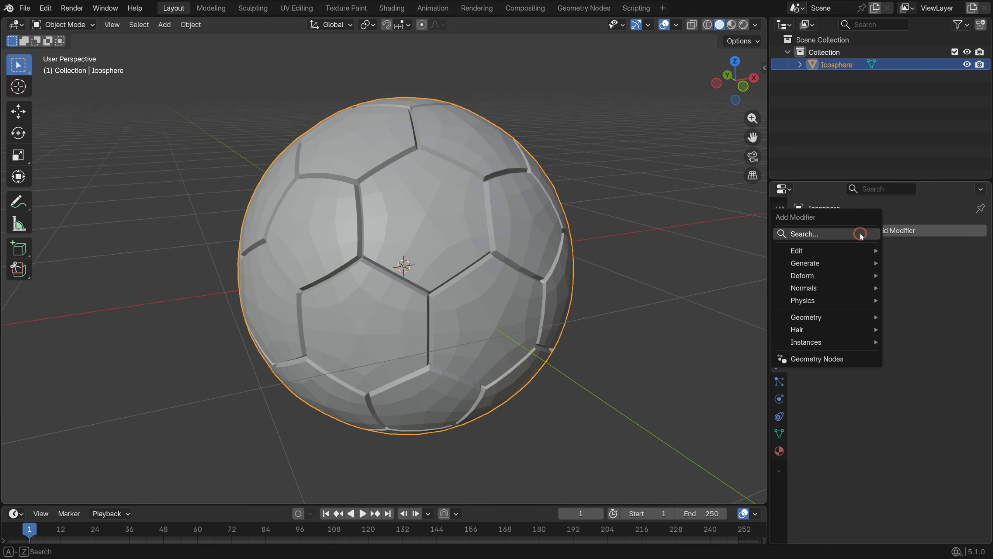
click(859, 234)
click(841, 260)
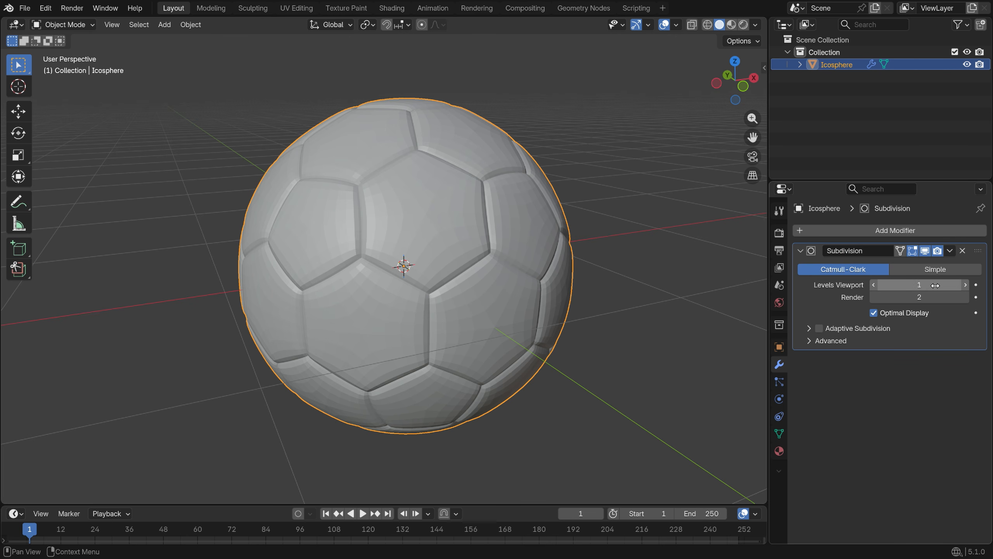
right_click(544, 166)
click(542, 164)
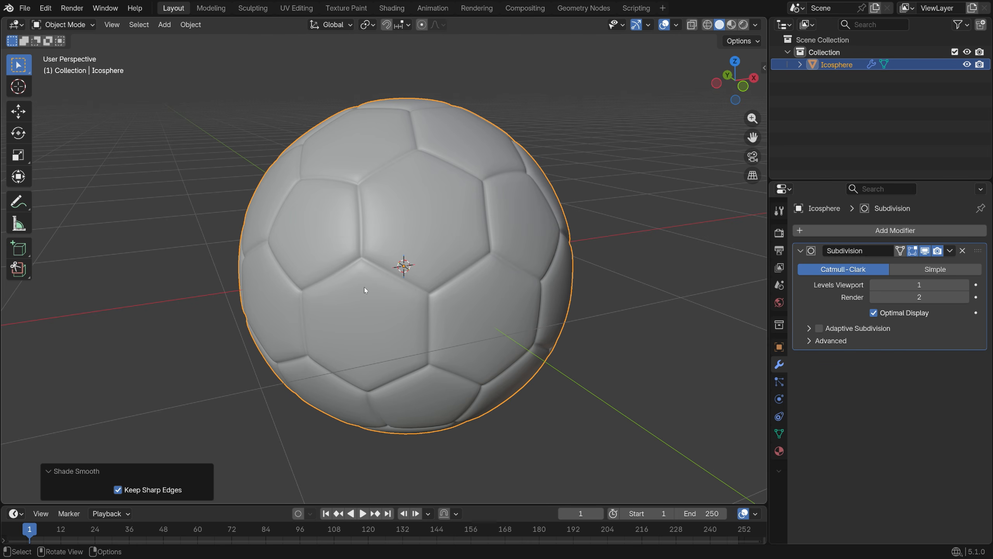
middle_drag(365, 287, 367, 318)
scroll(367, 318, up, 1)
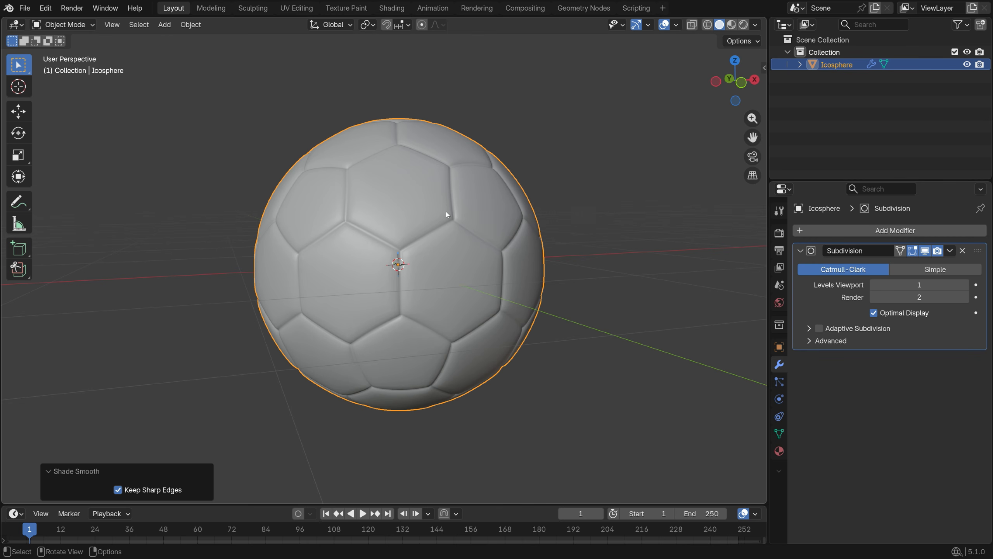
Step: Display the ball in Material Preview and turn the enlarged timeline area into a Shader Editor without its sidebar
key(z)
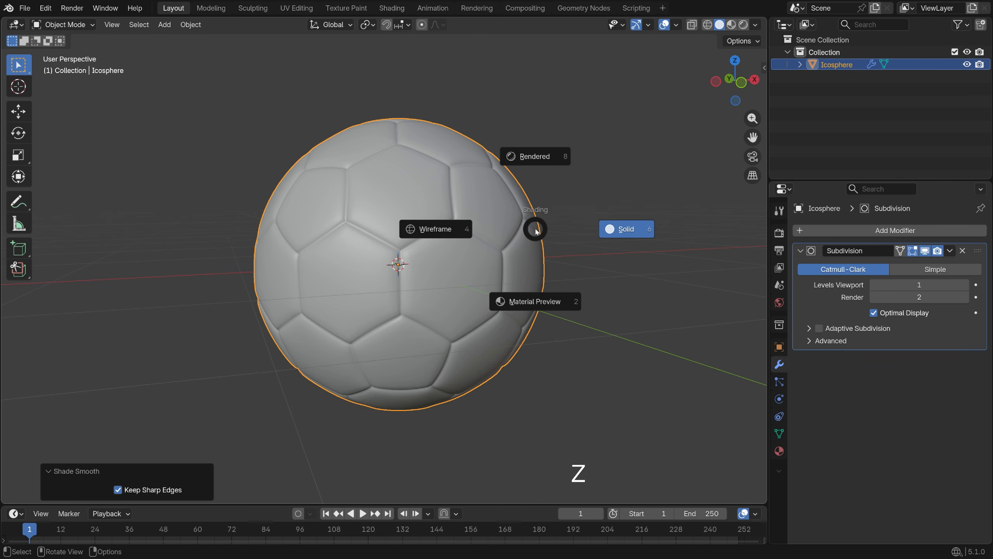
click(537, 301)
drag(492, 504, 492, 328)
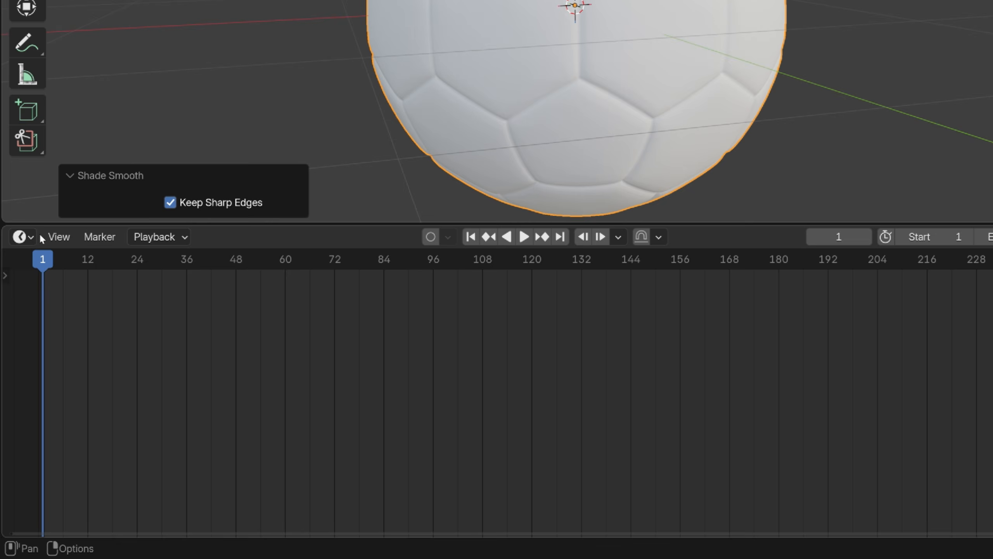
click(16, 297)
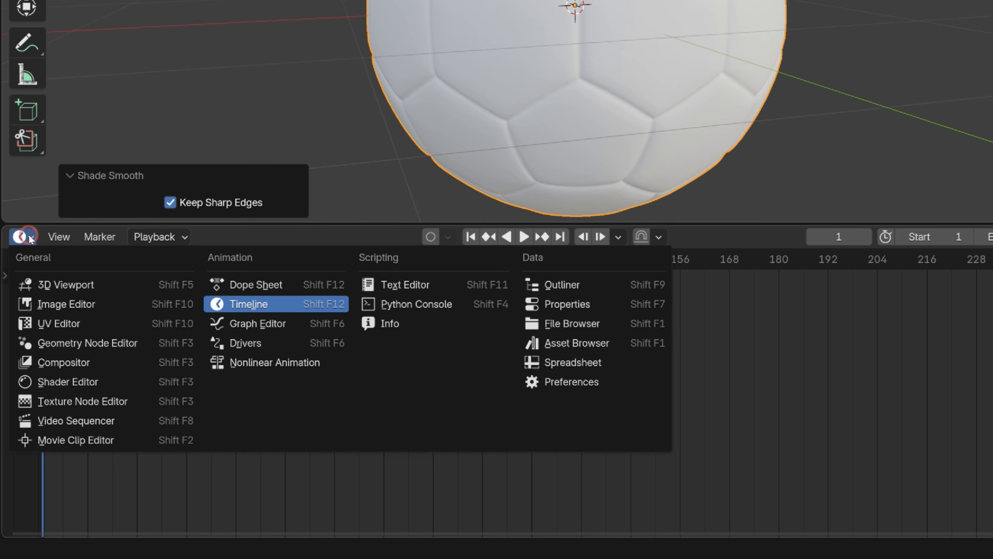
click(66, 380)
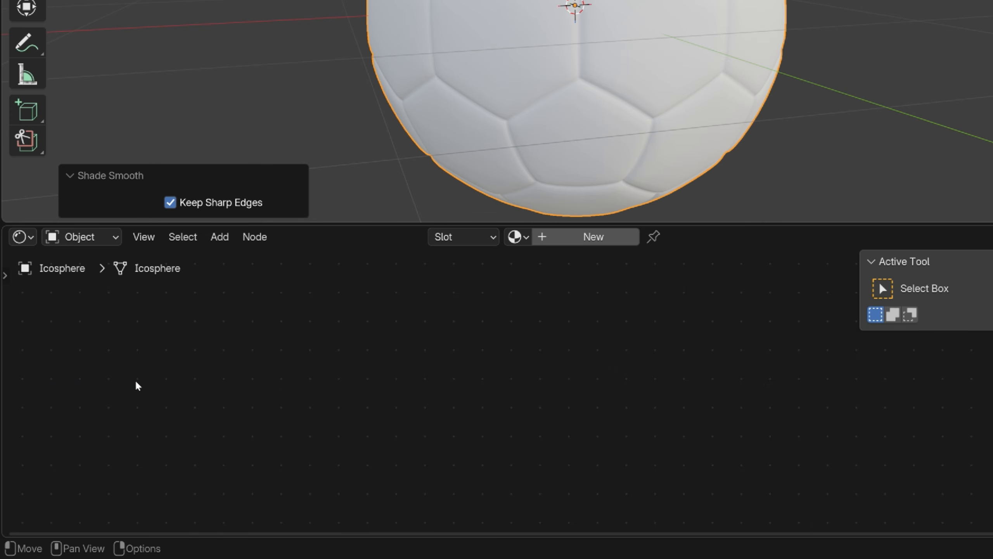
key(n)
Step: Create a new material for the ball and bring its Principled BSDF node into close view
click(576, 237)
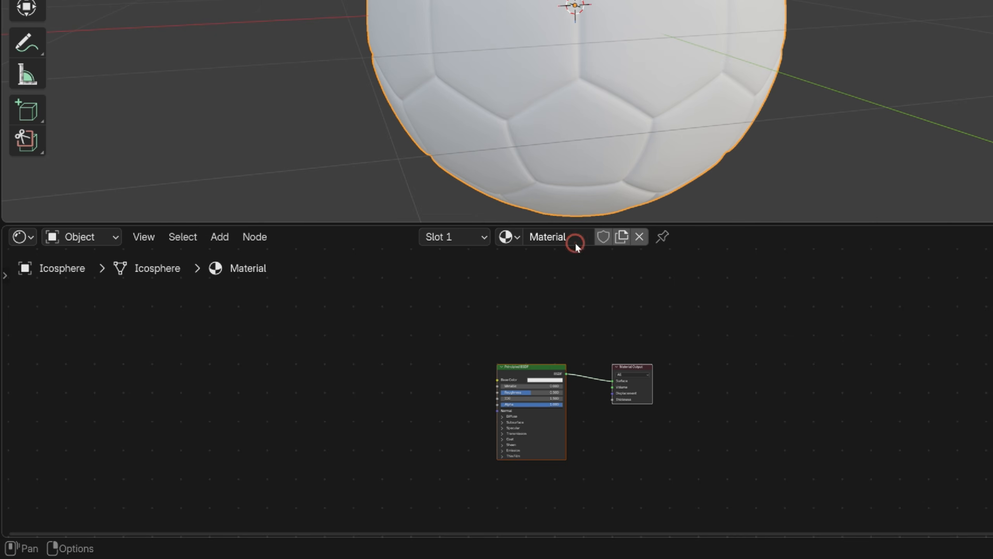
scroll(499, 414, up, 4)
scroll(541, 380, up, 2)
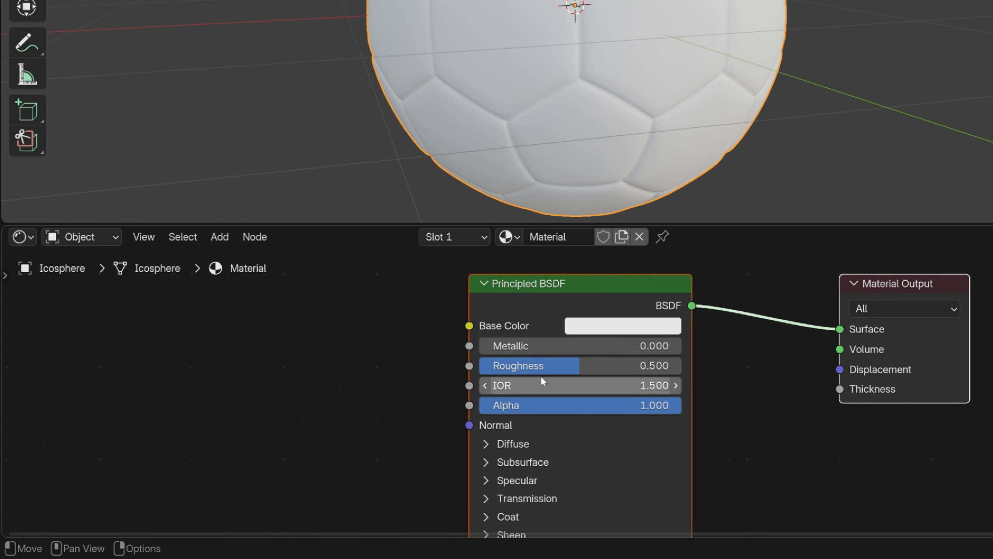
Step: Lower the Roughness of the ball's Principled BSDF to about 0.156
drag(540, 366, 510, 365)
mouse_move(465, 164)
middle_down()
mouse_move(410, 227)
mouse_move(473, 182)
middle_up()
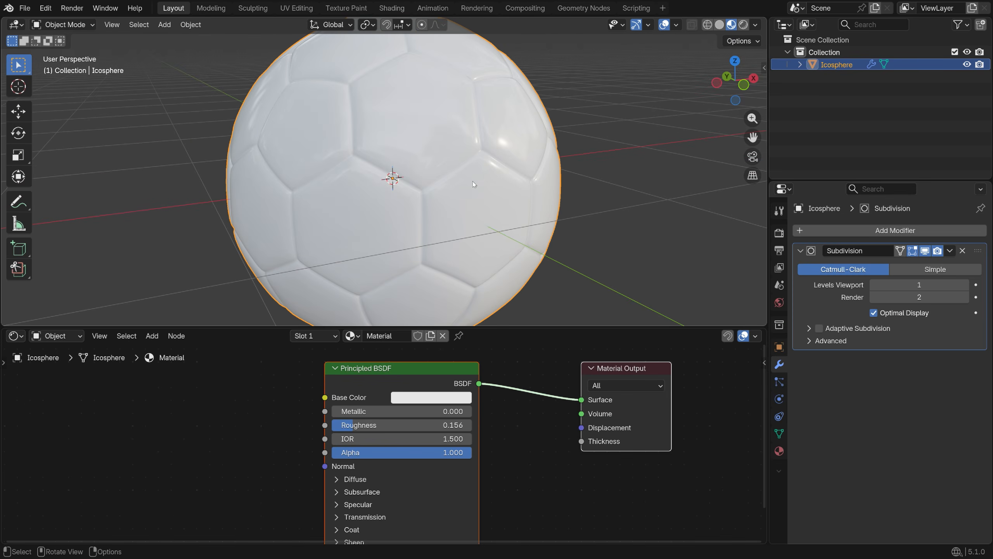
Step: Add a Noise Texture node before the Principled BSDF and connect its Factor output to Base Color
scroll(478, 430, down, 3)
middle_drag(403, 435, 492, 435)
key(shift+a)
text(noise)
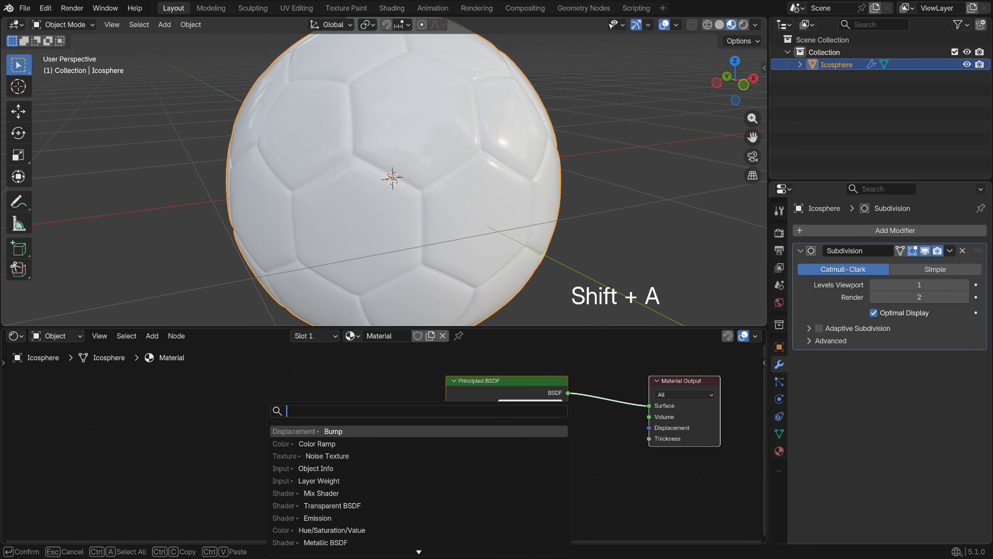
key(Return)
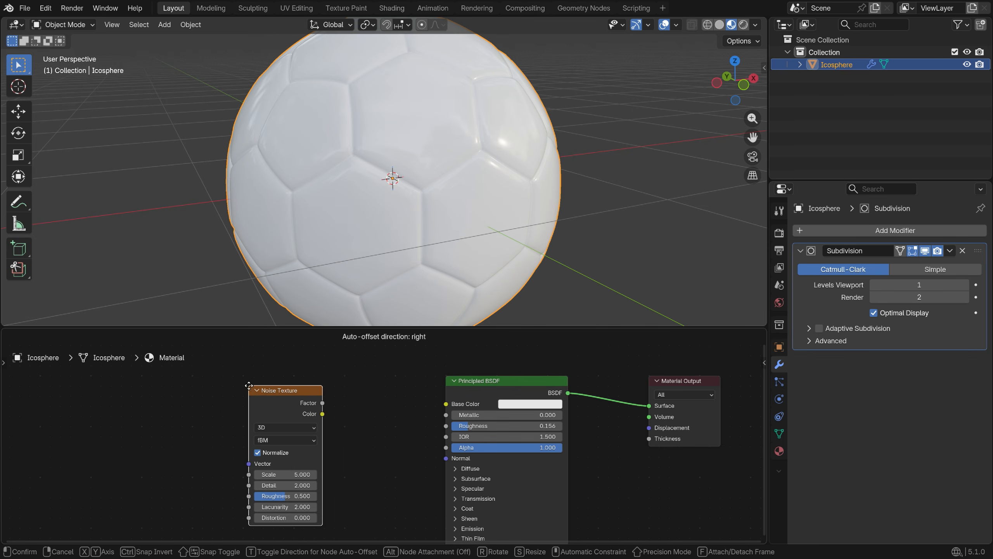
click(250, 386)
scroll(337, 420, up, 1)
drag(320, 399, 463, 400)
middle_drag(414, 313, 398, 217)
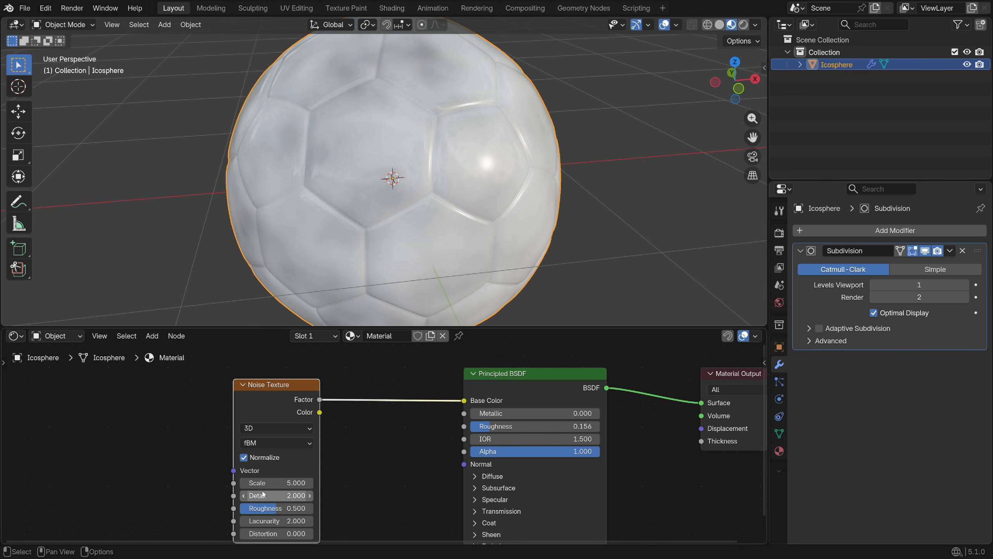
Step: Set the Noise Texture's Scale to 500
scroll(263, 486, up, 1)
shift+drag(262, 483, 341, 483)
click(281, 483)
text(500)
key(Return)
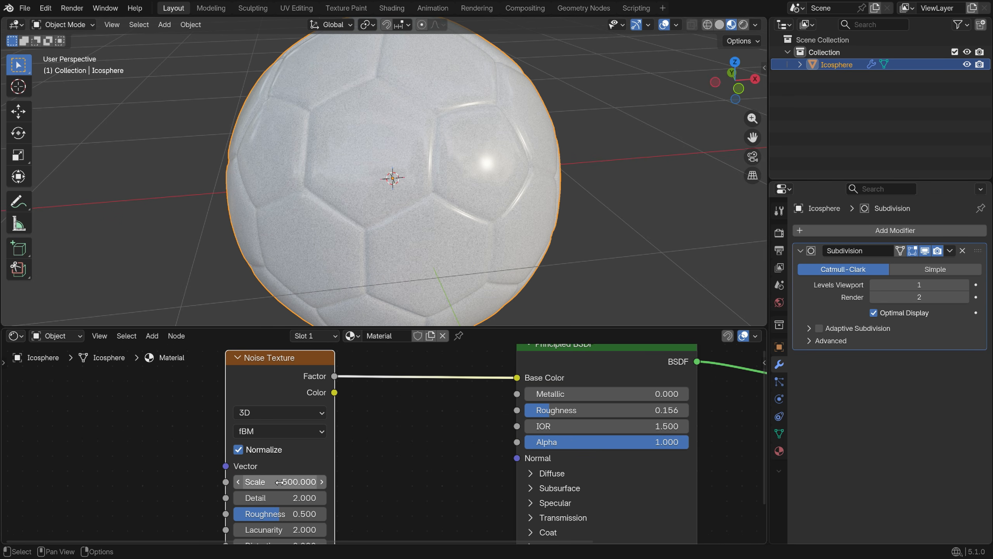
scroll(470, 188, up, 3)
middle_drag(470, 188, 424, 193)
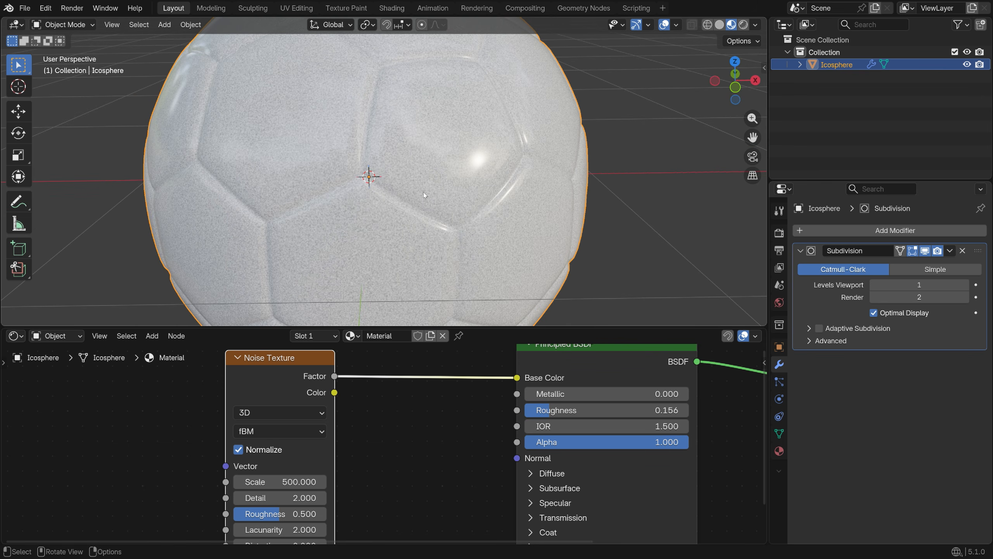
Step: Make room beside the Noise Texture and insert a Color Ramp on its link to Base Color
scroll(419, 465, down, 2)
middle_drag(418, 465, 419, 496)
drag(291, 404, 222, 409)
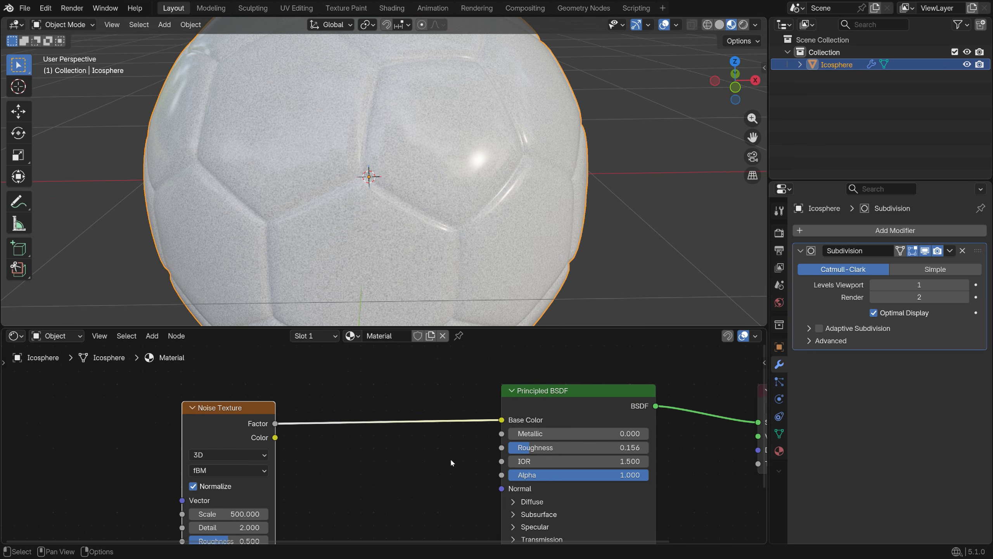
key(shift+a)
text(color ramp)
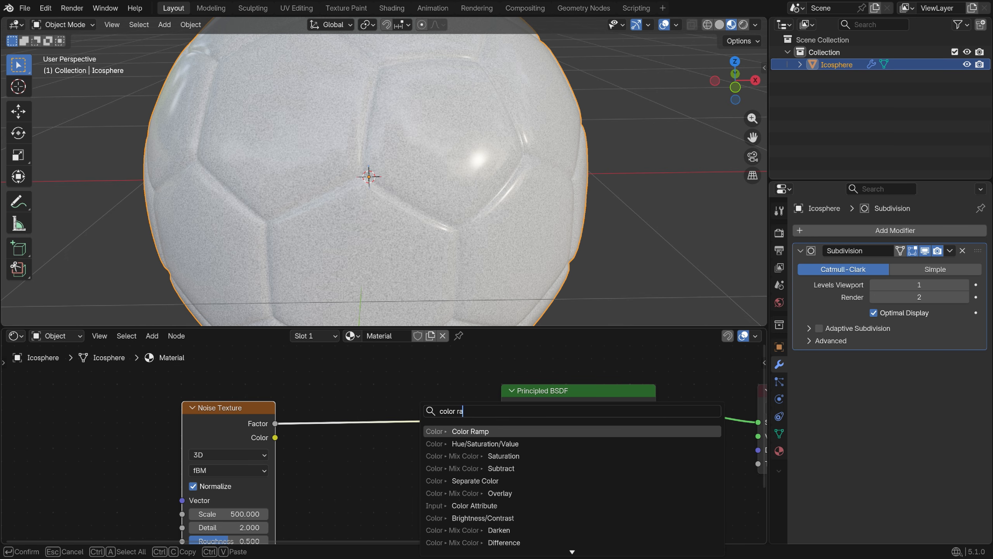
key(Return)
click(325, 397)
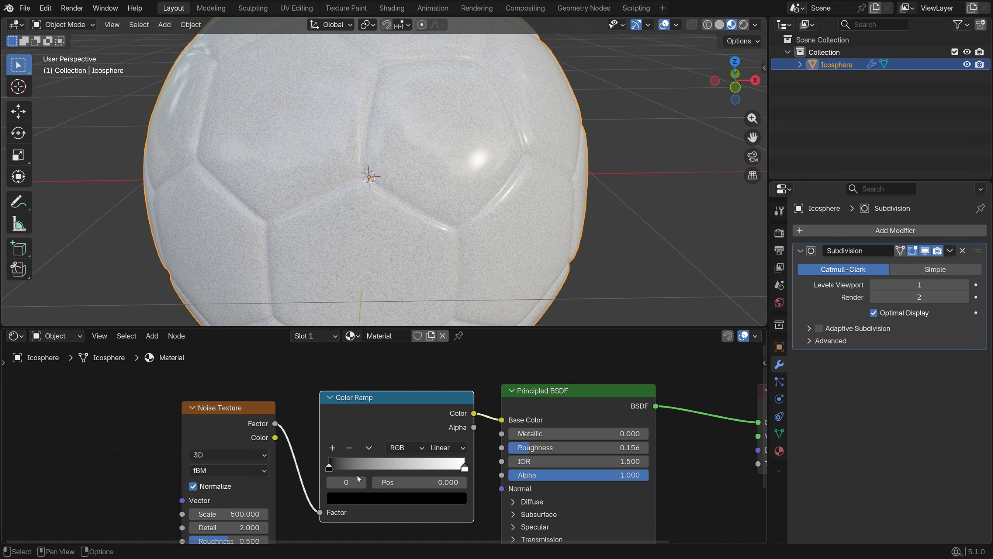
Step: Brighten the Color Ramp's black stop at position 0 to a light grey
scroll(319, 465, up, 1)
click(368, 497)
drag(352, 434, 438, 433)
scroll(473, 165, up, 1)
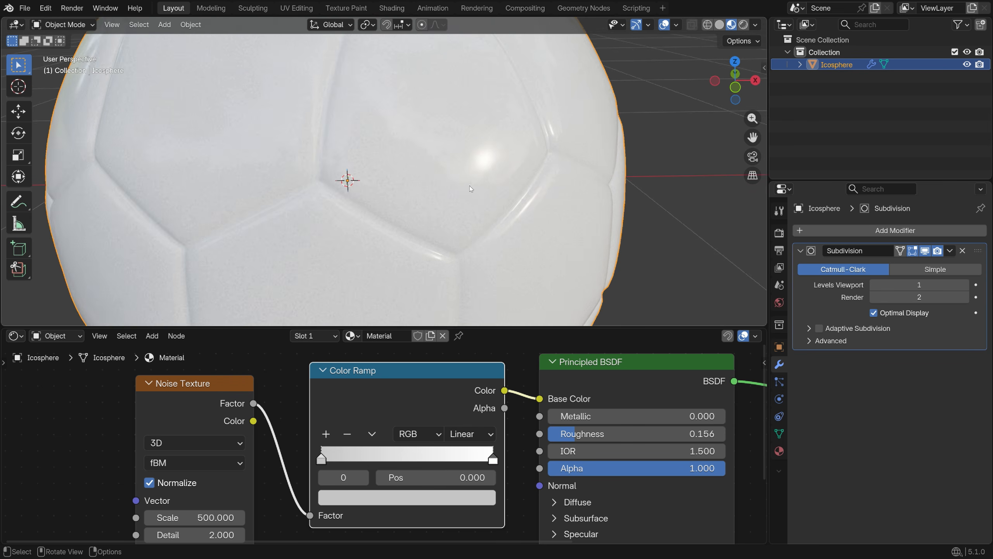
middle_drag(469, 186, 452, 194)
scroll(452, 194, down, 1)
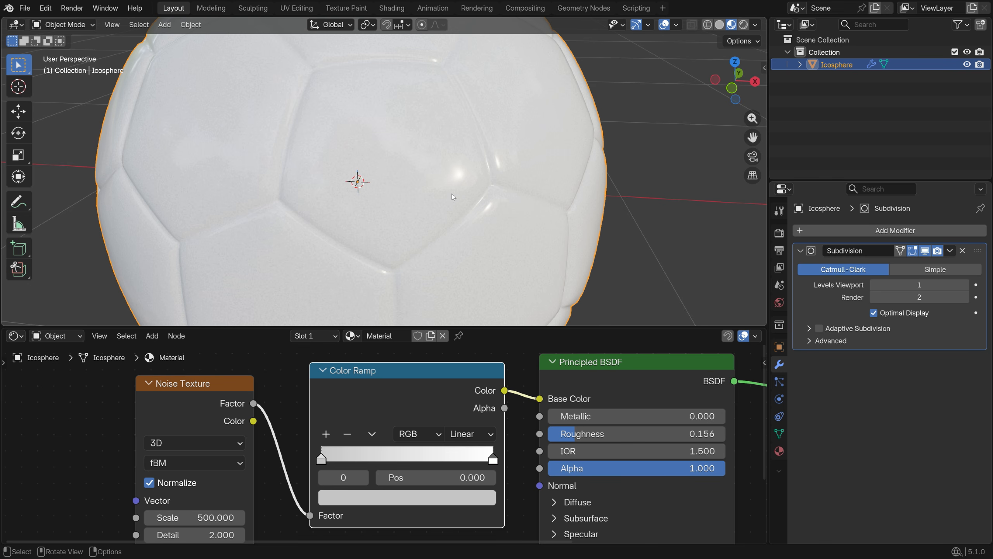
Step: Add a Bump node in the empty space below the Color Ramp
scroll(388, 406, down, 3)
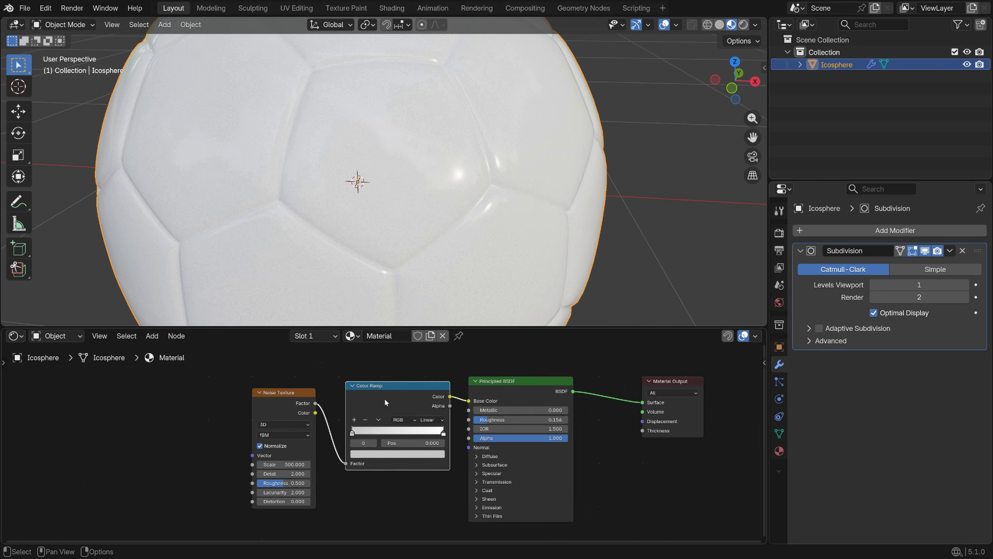
scroll(385, 401, down, 1)
middle_drag(393, 463, 399, 368)
scroll(387, 427, up, 4)
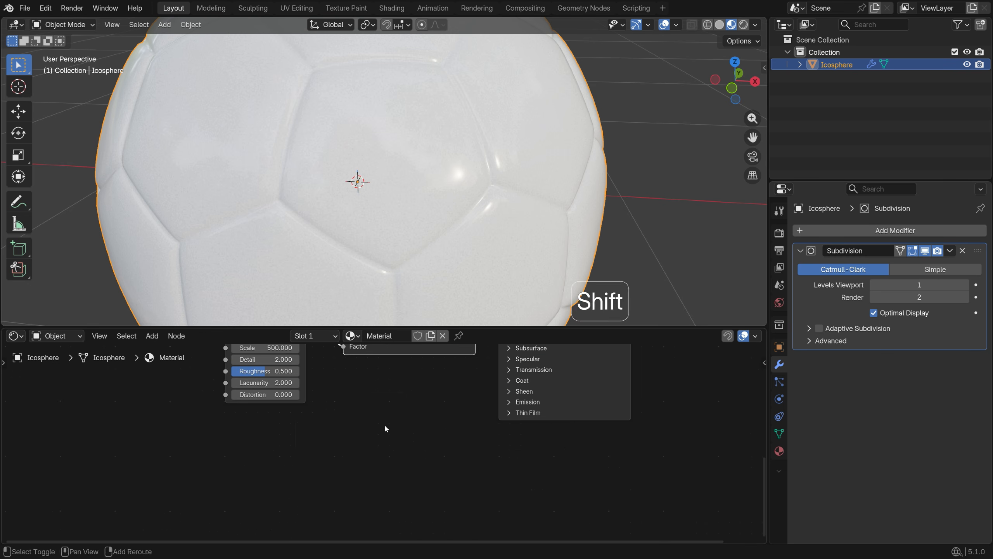
key(shift+a)
text(bump)
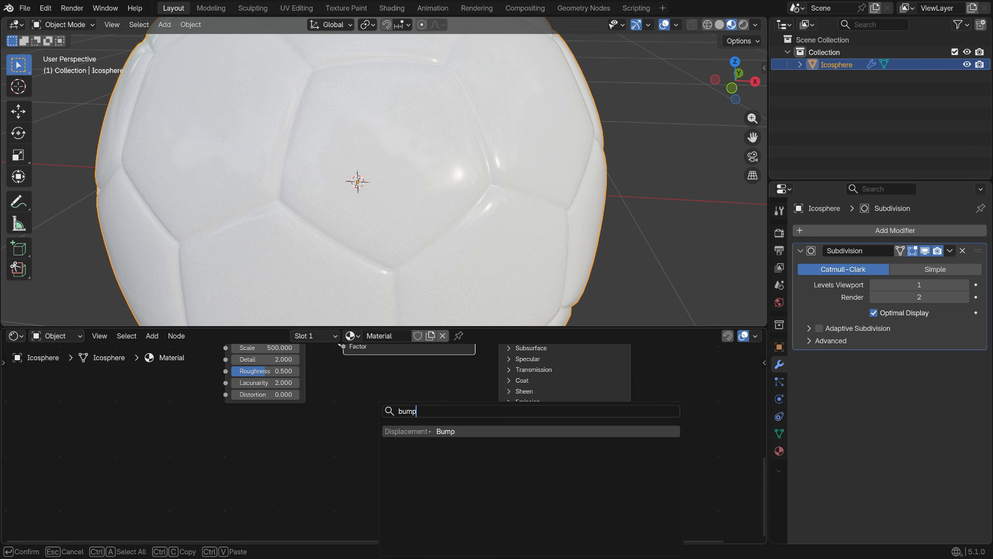
key(Return)
click(353, 389)
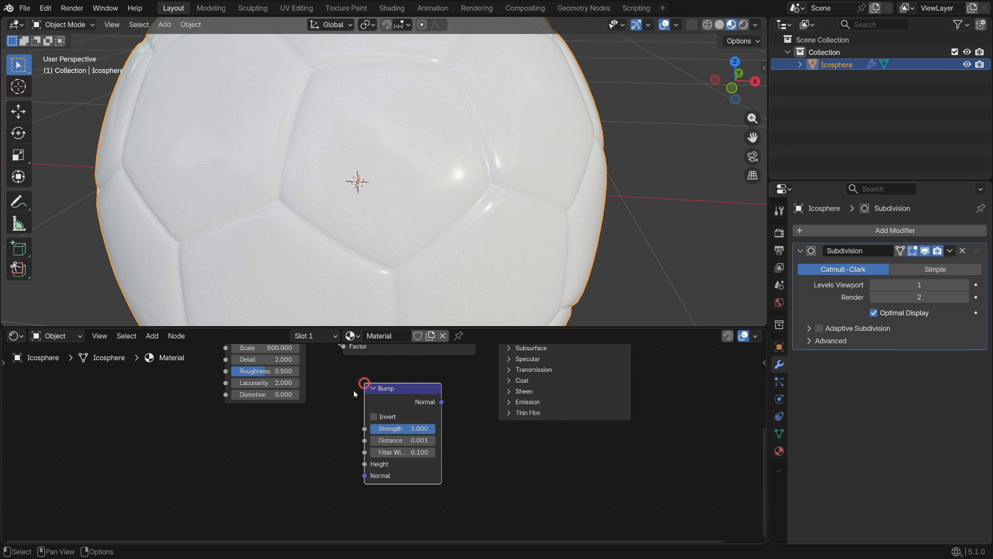
Step: Connect the Noise Texture's Factor to the Bump's Height and the Bump's Normal output to the Principled BSDF's Normal
scroll(314, 444, down, 2)
middle_drag(313, 444, 312, 482)
scroll(324, 428, up, 3)
scroll(322, 399, down, 3)
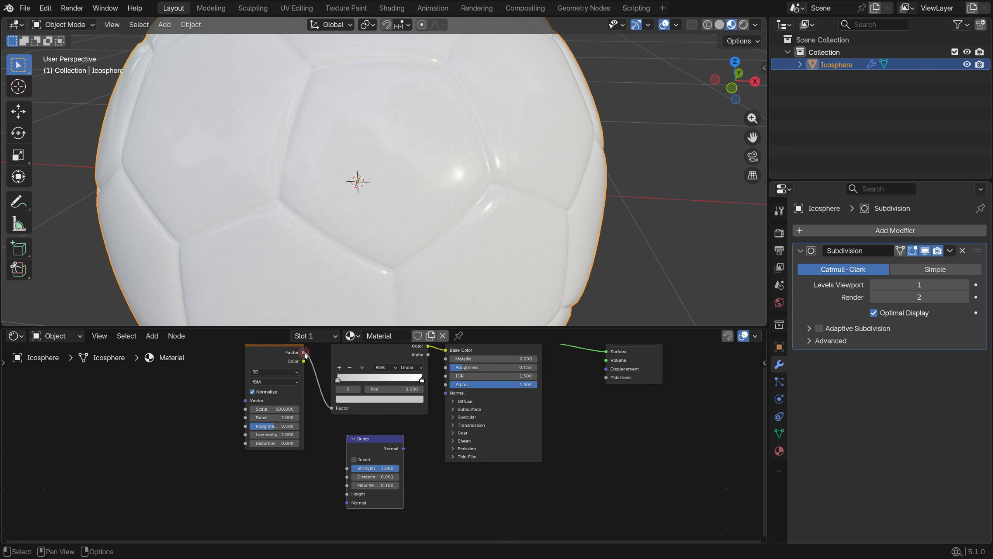
drag(304, 352, 350, 495)
scroll(354, 495, up, 7)
middle_drag(354, 495, 296, 501)
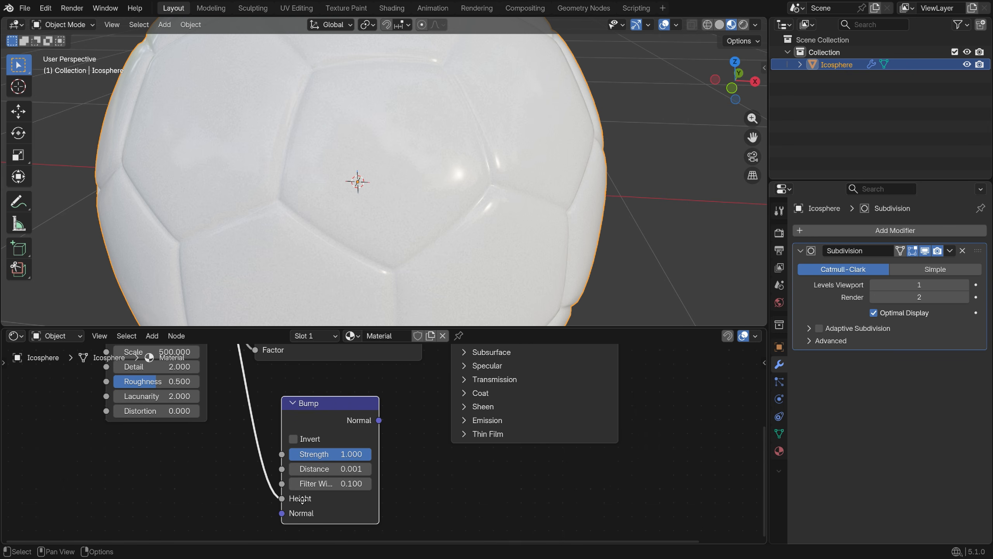
scroll(307, 498, up, 1)
middle_drag(459, 442, 433, 510)
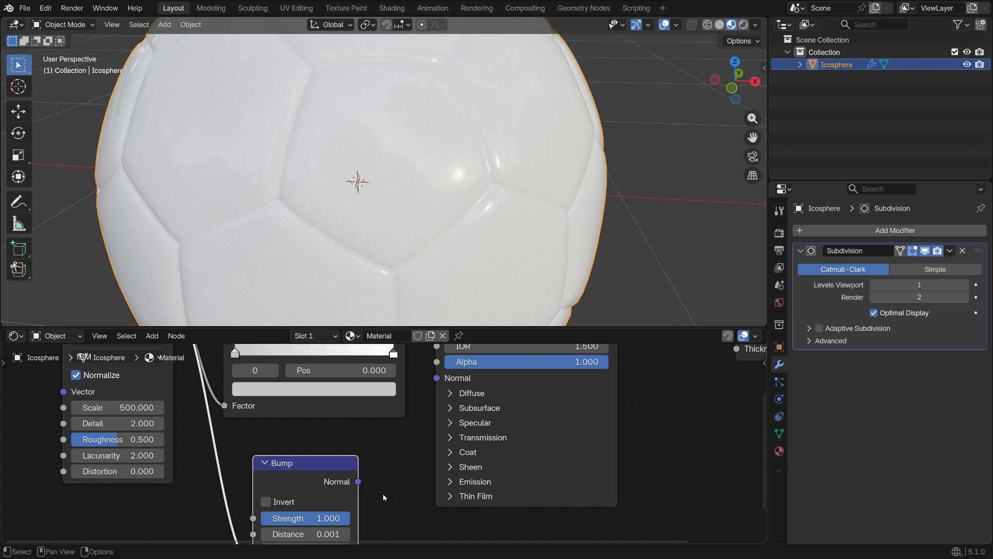
drag(360, 481, 438, 378)
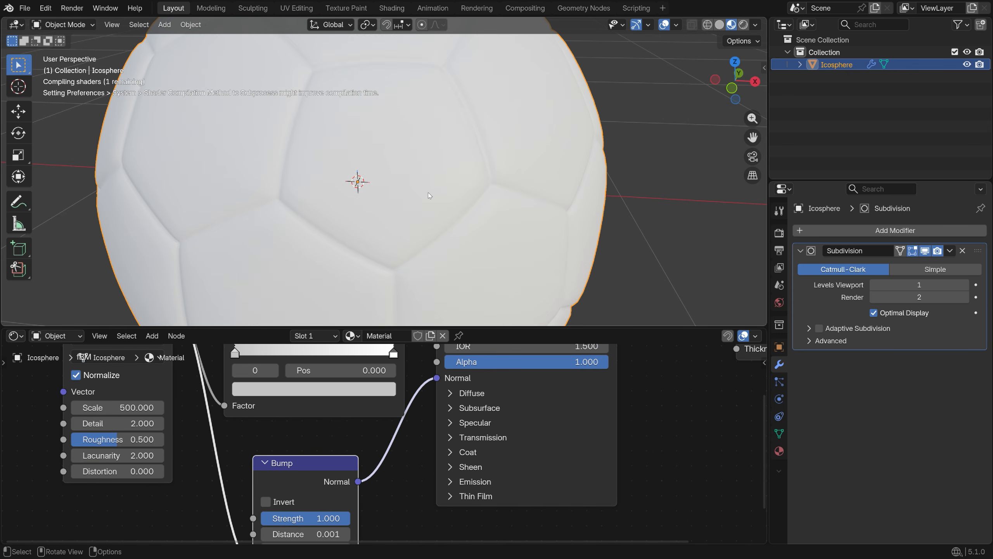
scroll(428, 193, up, 2)
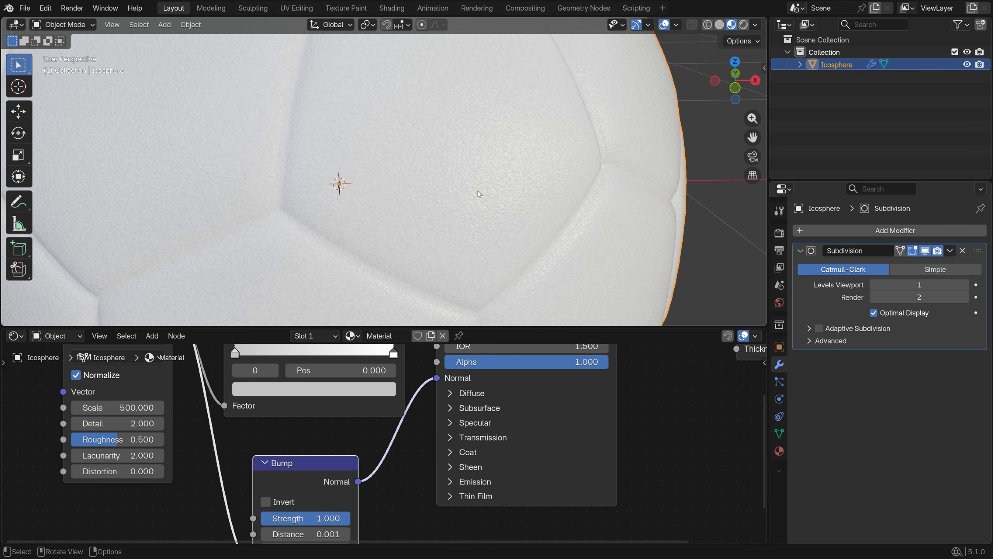
Step: Reduce the Bump node's Strength to about 0.231 for a subtler surface grain
middle_drag(410, 475, 488, 426)
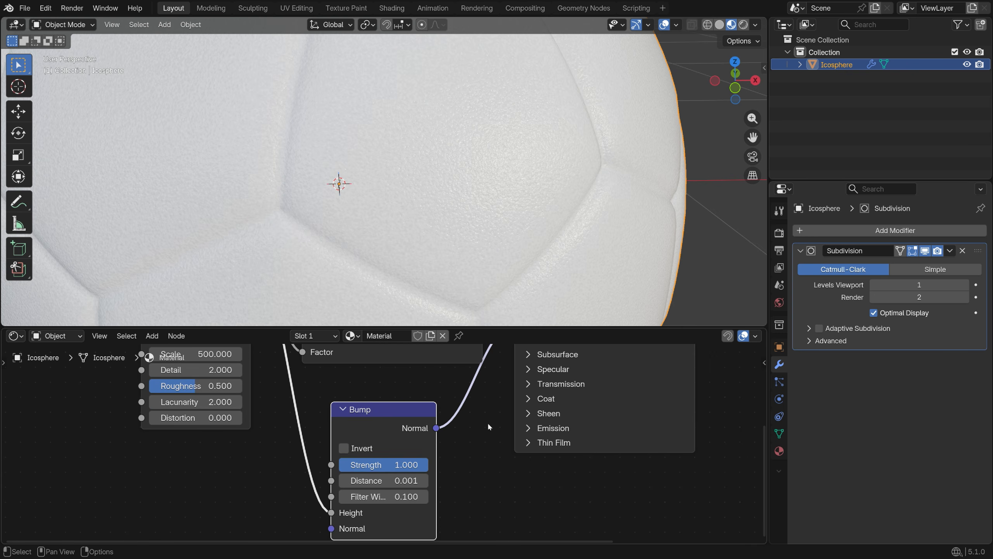
drag(410, 471, 388, 471)
scroll(501, 233, down, 2)
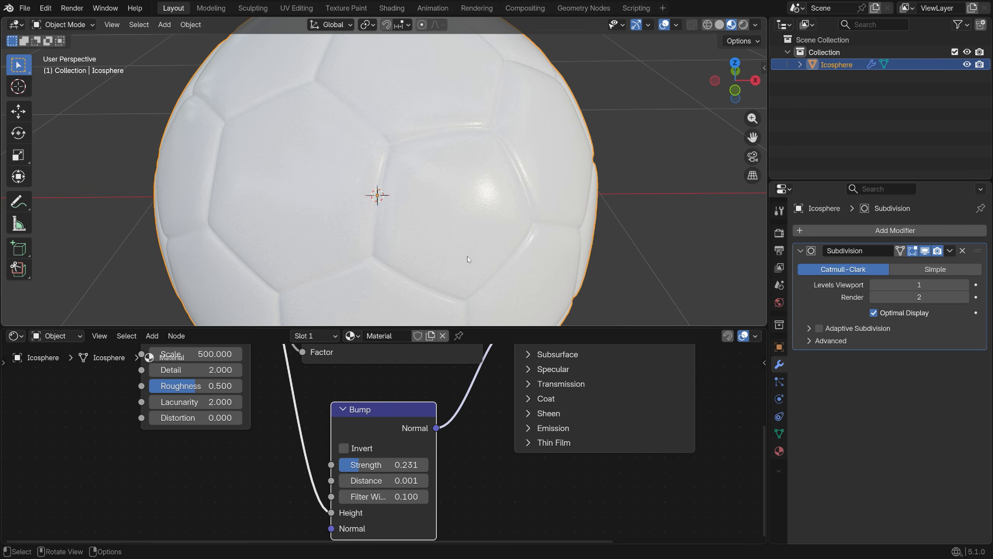
middle_drag(469, 258, 515, 215)
scroll(429, 141, up, 3)
scroll(450, 189, down, 6)
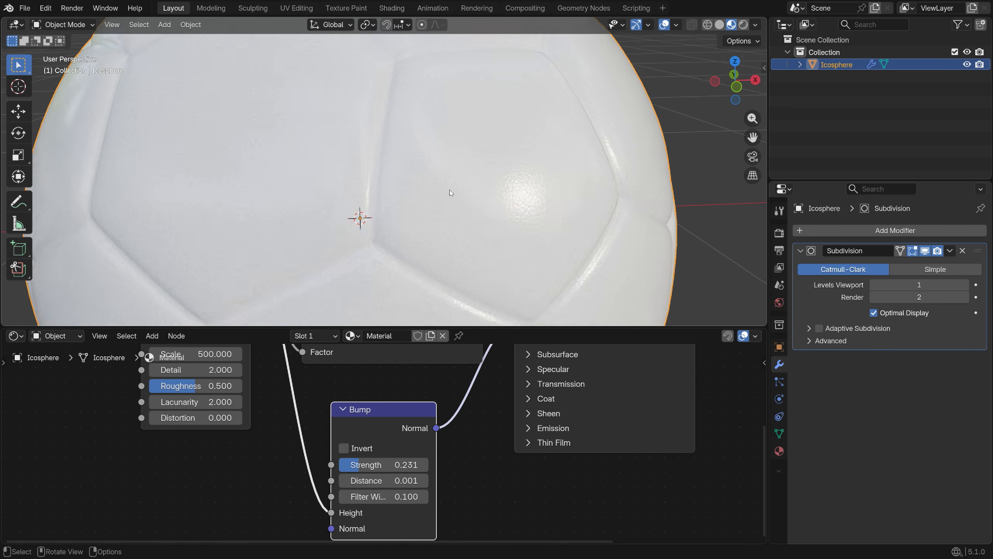
Step: In Edit Mode, turn on the Subdivision modifier's On Cage display and switch to face selection
key(Tab)
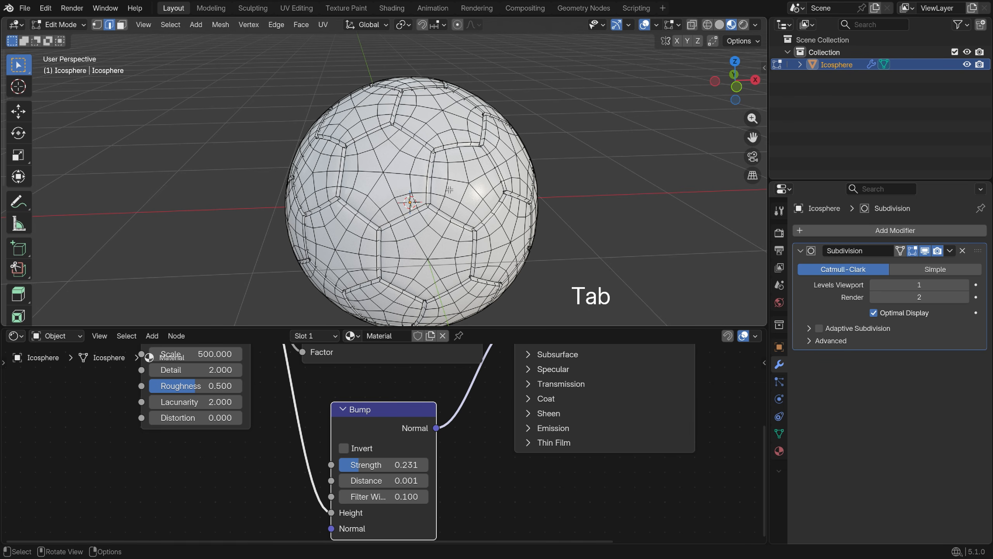
click(900, 250)
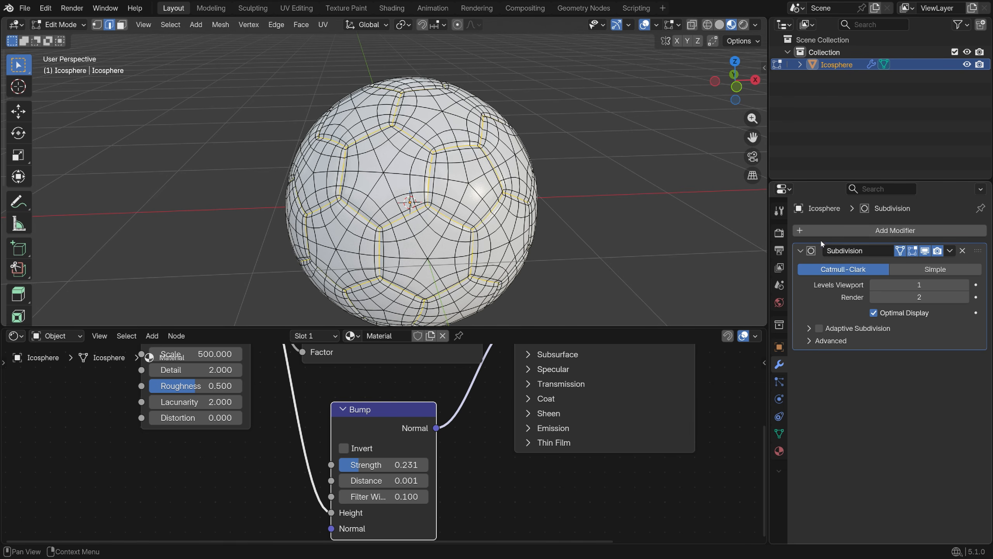
scroll(482, 190, up, 2)
click(121, 24)
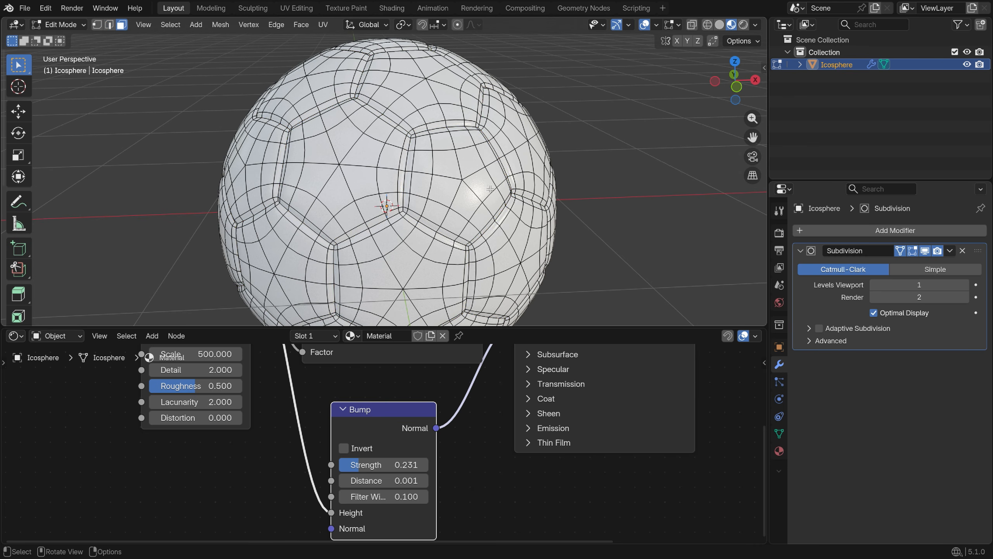
Step: Circle-select all faces of one pentagon panel on the front of the ball
middle_drag(410, 187, 456, 180)
scroll(456, 179, up, 2)
key(c)
mouse_move(455, 179)
mouse_down()
mouse_move(405, 157)
mouse_move(483, 160)
mouse_move(463, 241)
mouse_move(393, 208)
mouse_move(389, 176)
mouse_up()
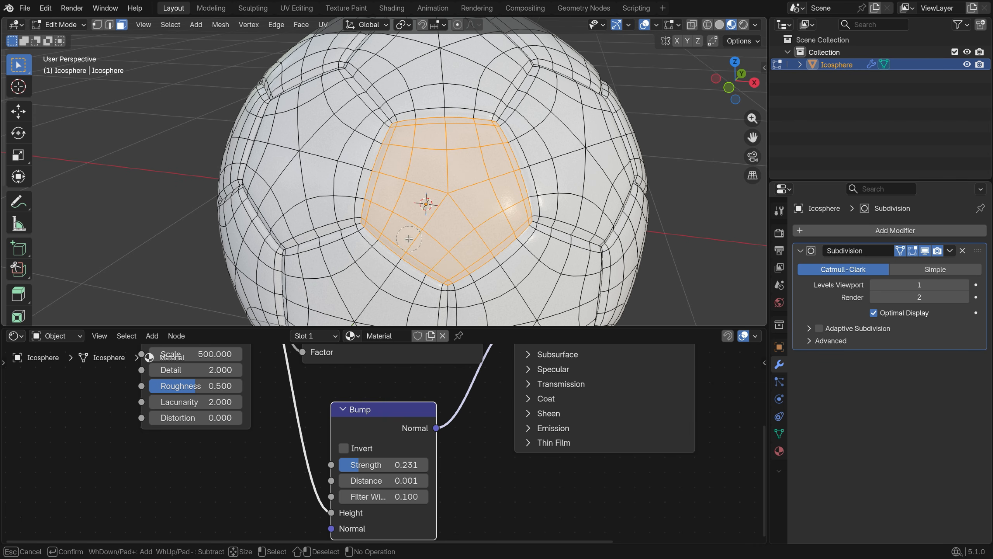
key(Escape)
scroll(408, 237, down, 1)
mouse_move(438, 236)
middle_down()
mouse_move(414, 236)
mouse_move(455, 234)
middle_up()
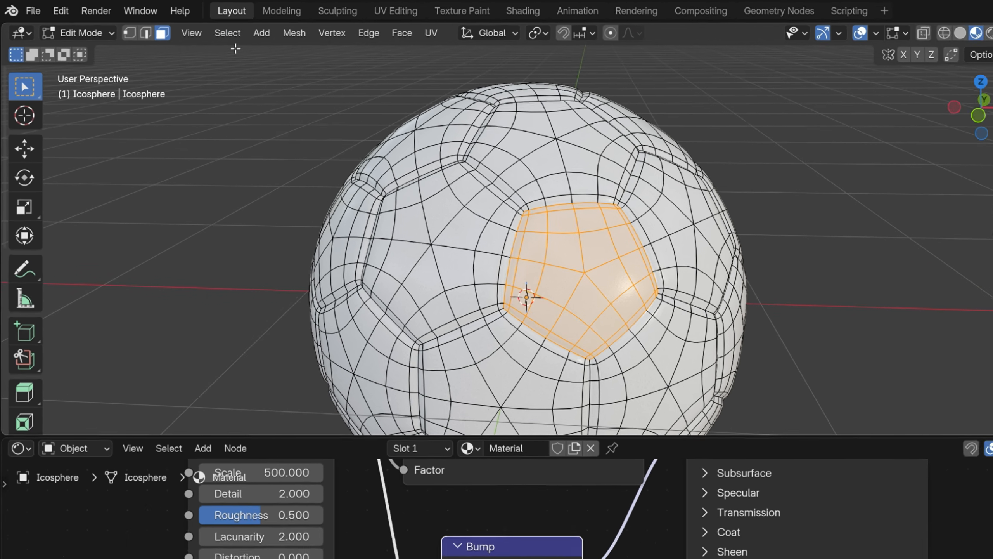
Step: Extend the selection to all other pentagon panels with Select Similar by Face Regions
click(171, 25)
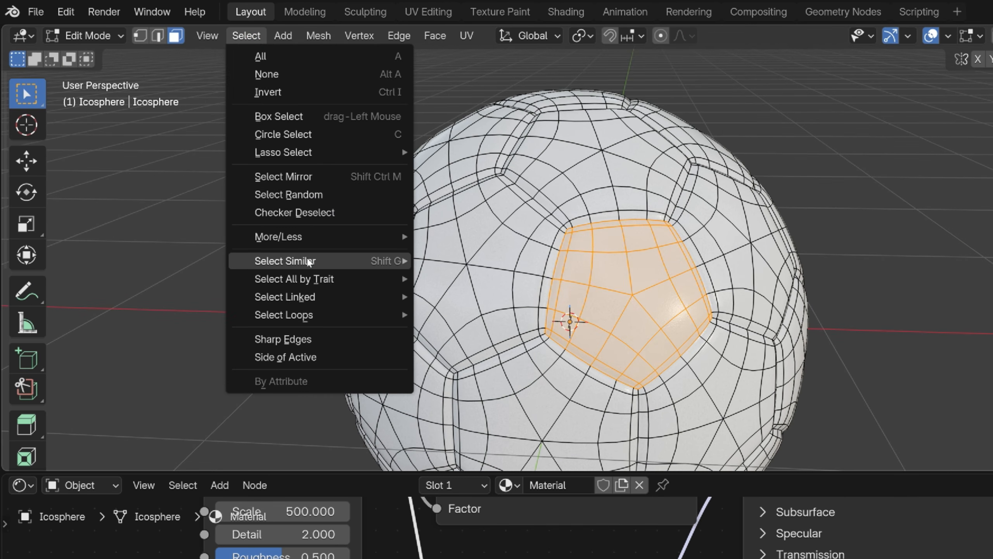
mouse_move(301, 260)
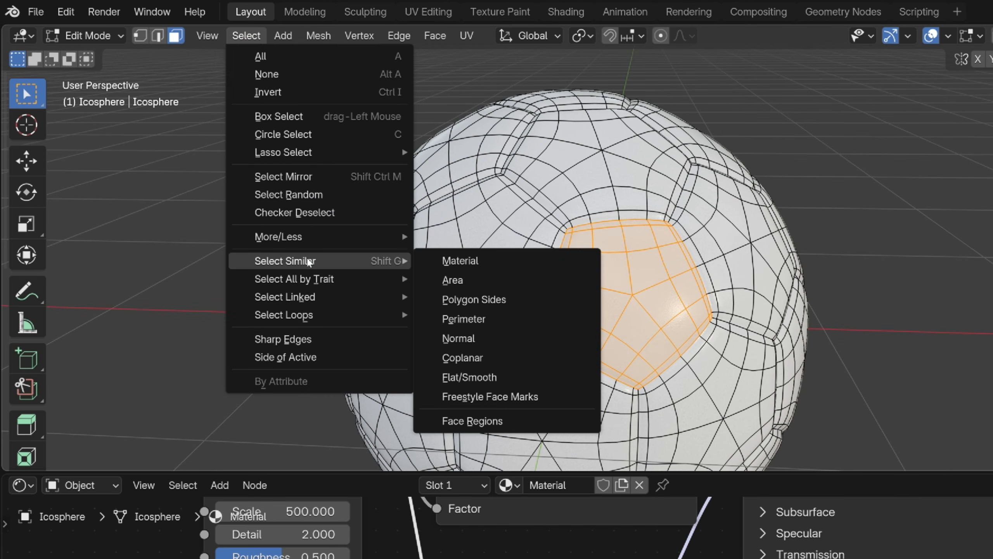
click(548, 424)
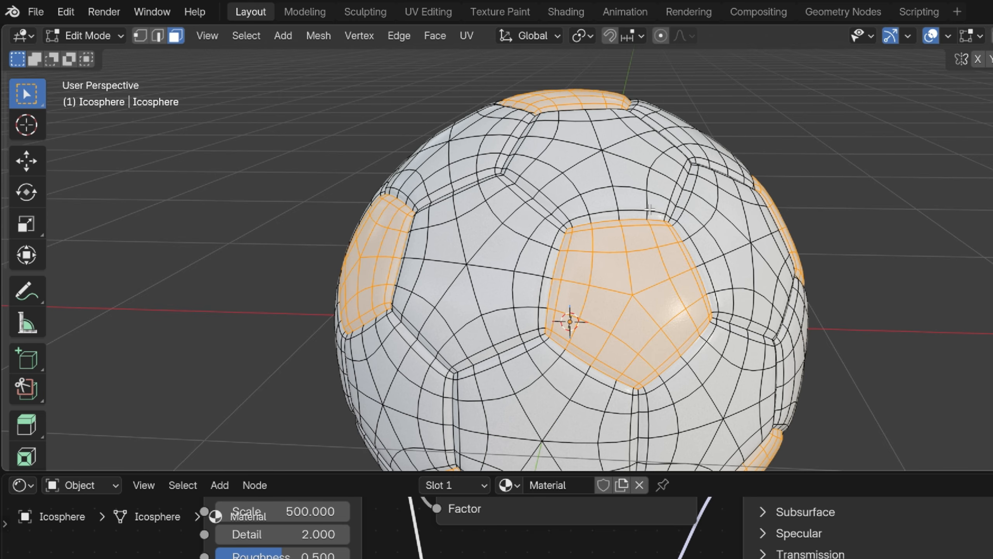
scroll(573, 317, down, 4)
middle_drag(703, 344, 607, 314)
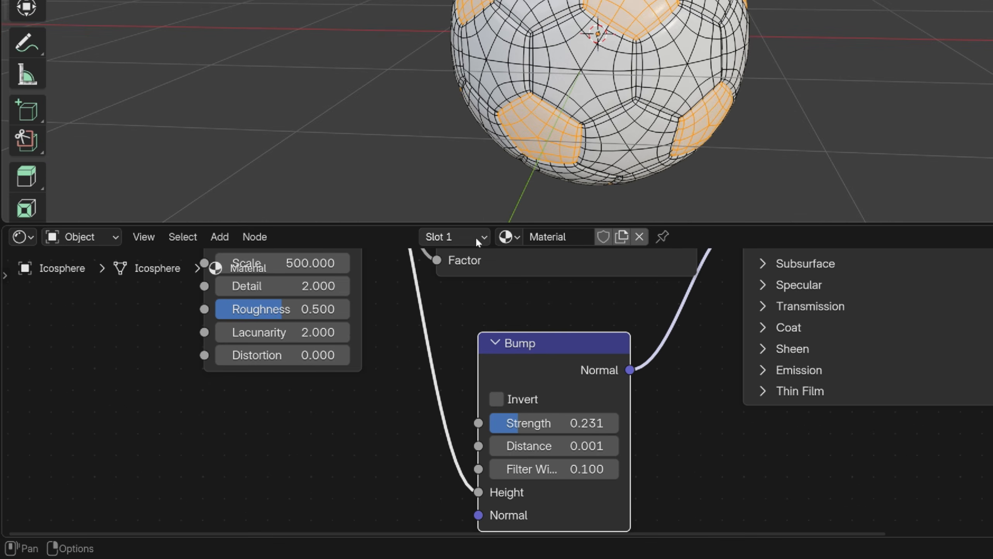
Step: Add a second material slot to the ball and assign the selected pentagon faces to it
click(332, 338)
click(552, 272)
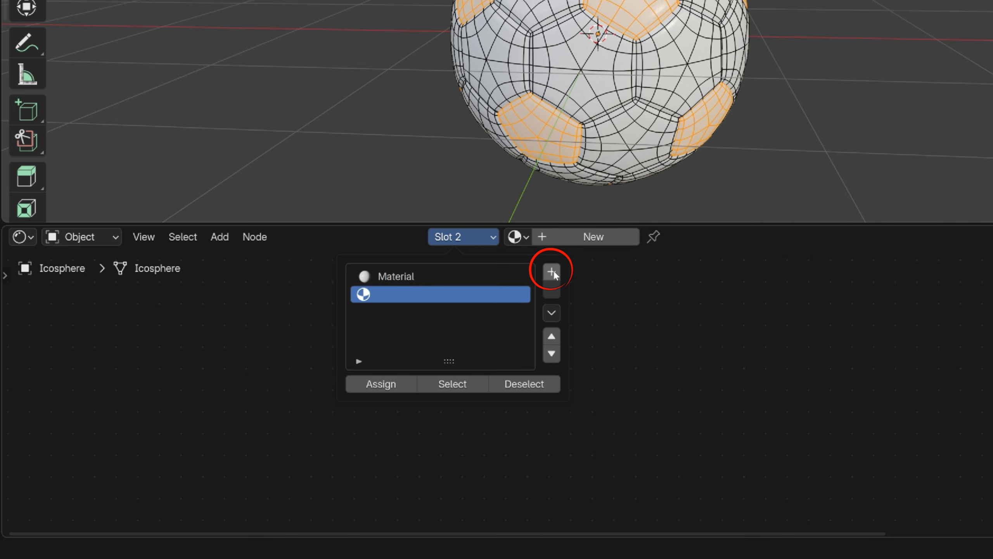
click(402, 390)
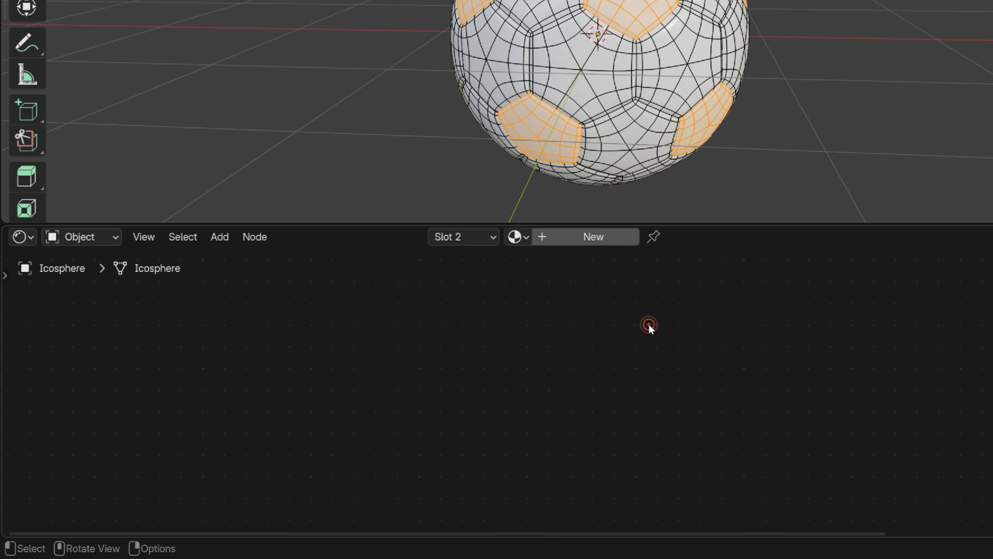
Step: Assign the existing Material to slot 2 and make it a single-user copy, leaving Edit Mode
click(516, 237)
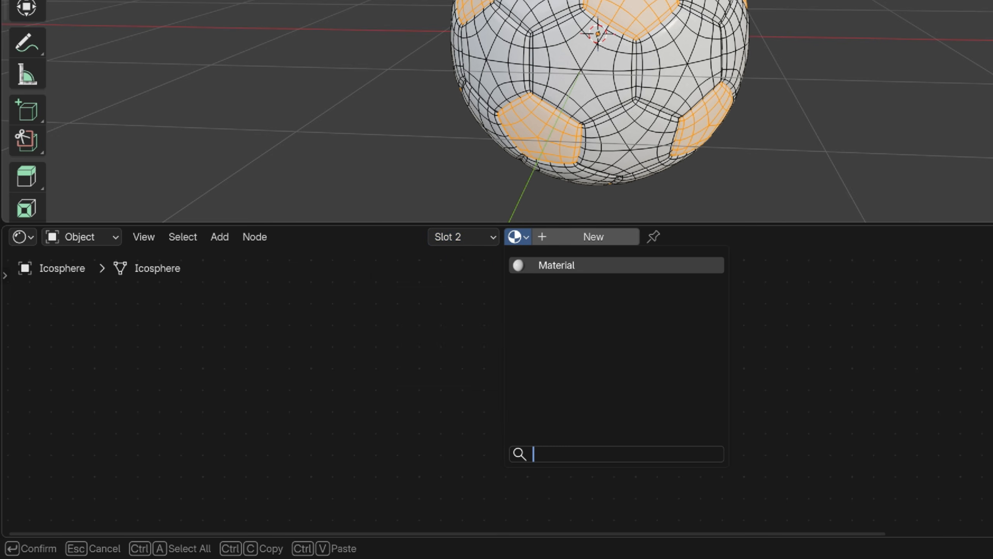
click(608, 265)
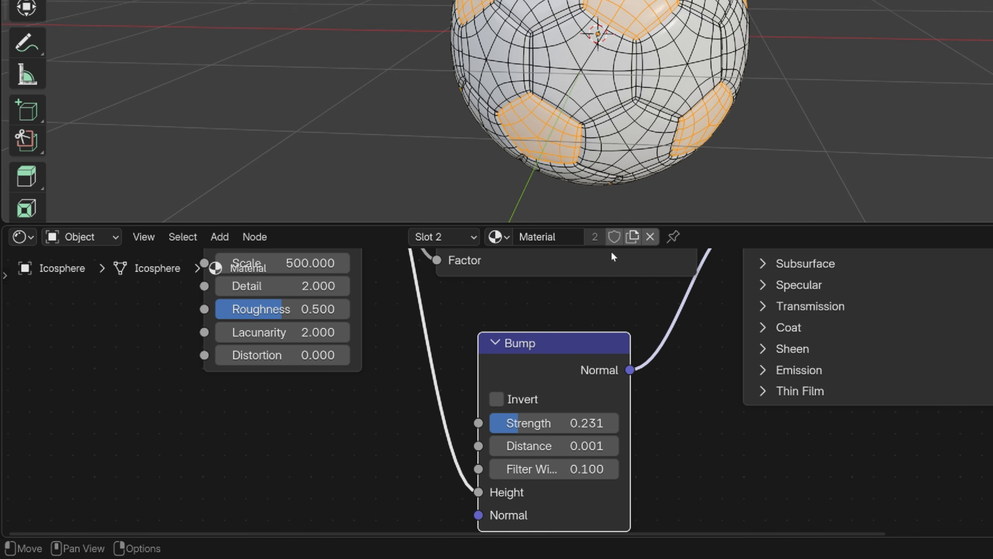
key(Tab)
scroll(675, 98, up, 2)
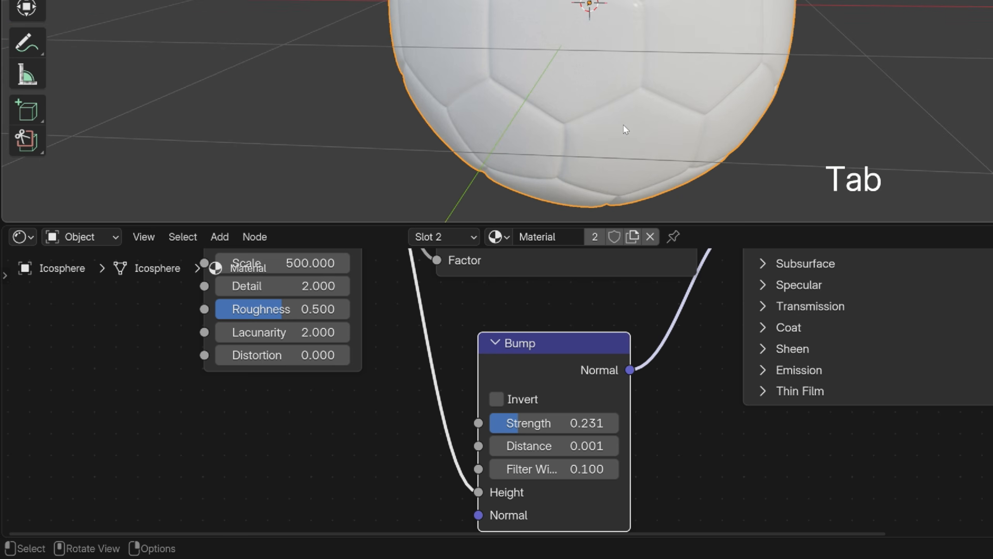
click(595, 237)
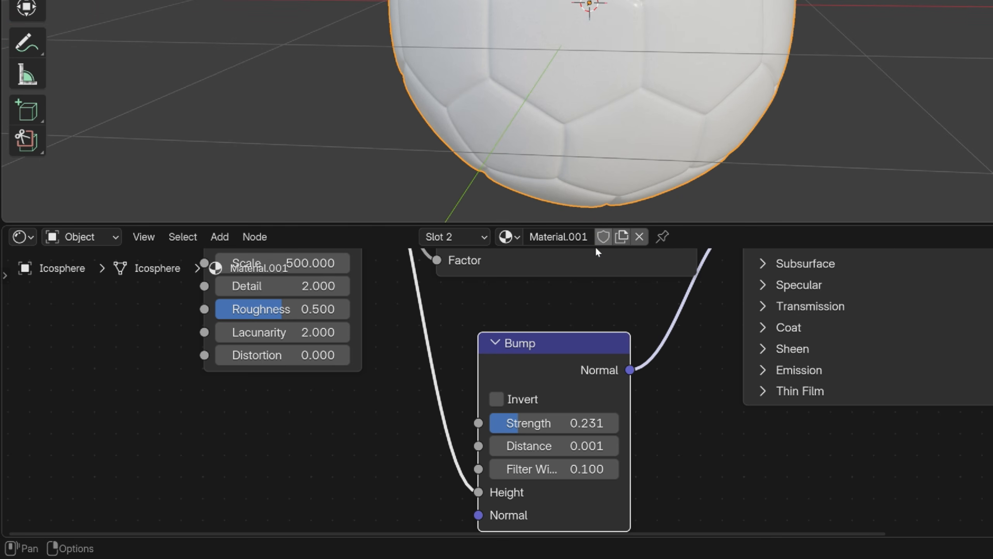
Step: Set the copied material's Color Ramp to black at the first stop and near-black (Value 0.058) at the last stop
scroll(574, 379, down, 3)
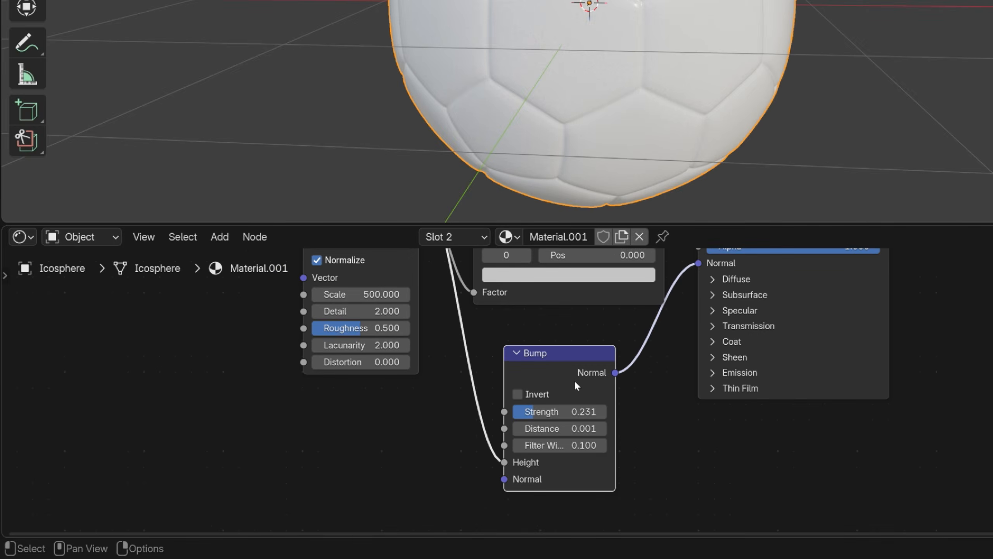
middle_drag(580, 353, 588, 424)
scroll(568, 342, up, 2)
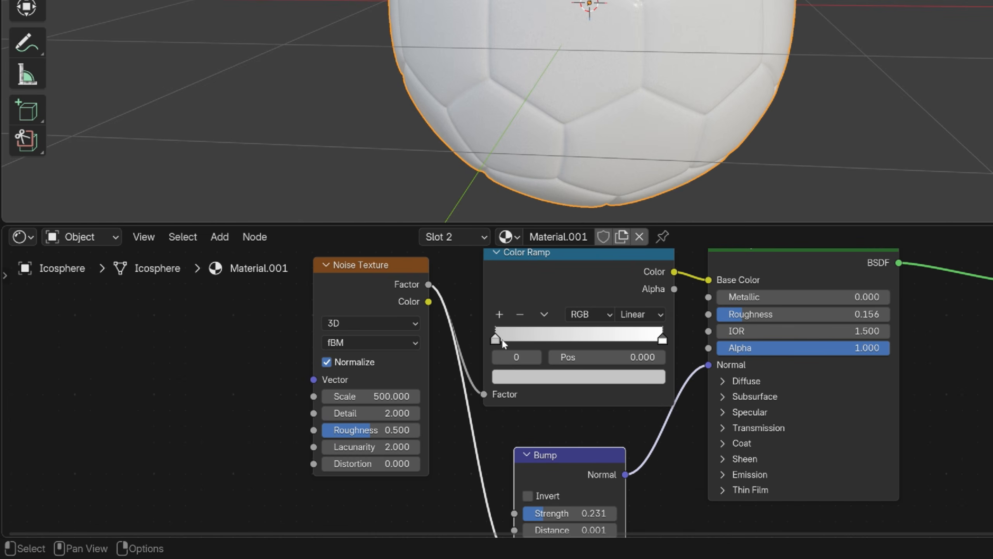
click(539, 378)
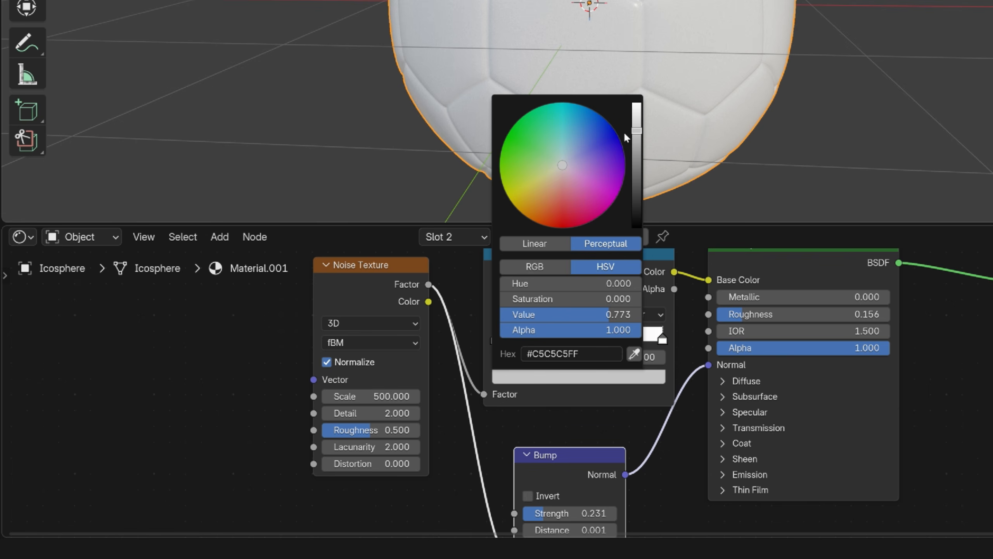
drag(637, 130, 640, 357)
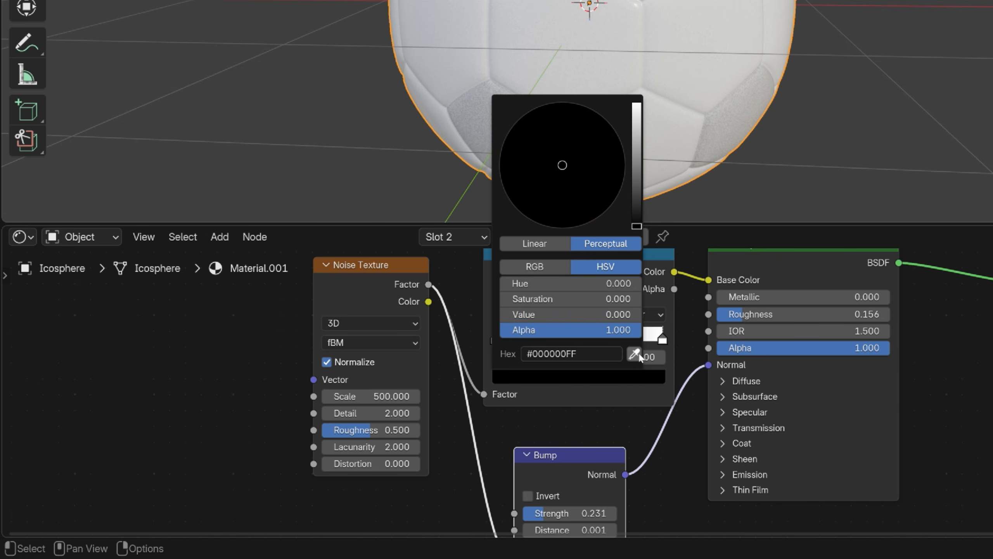
click(662, 337)
click(634, 376)
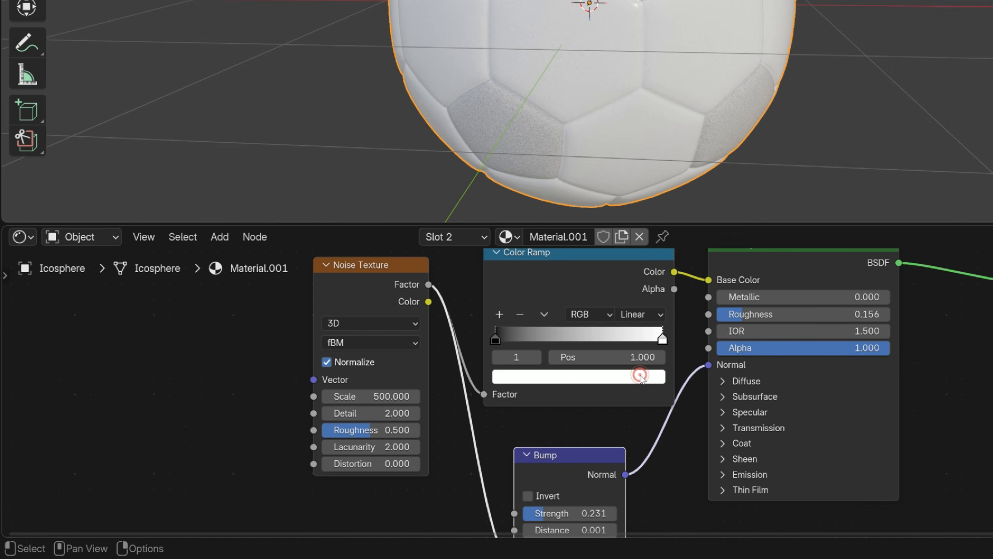
click(640, 376)
drag(638, 110, 638, 220)
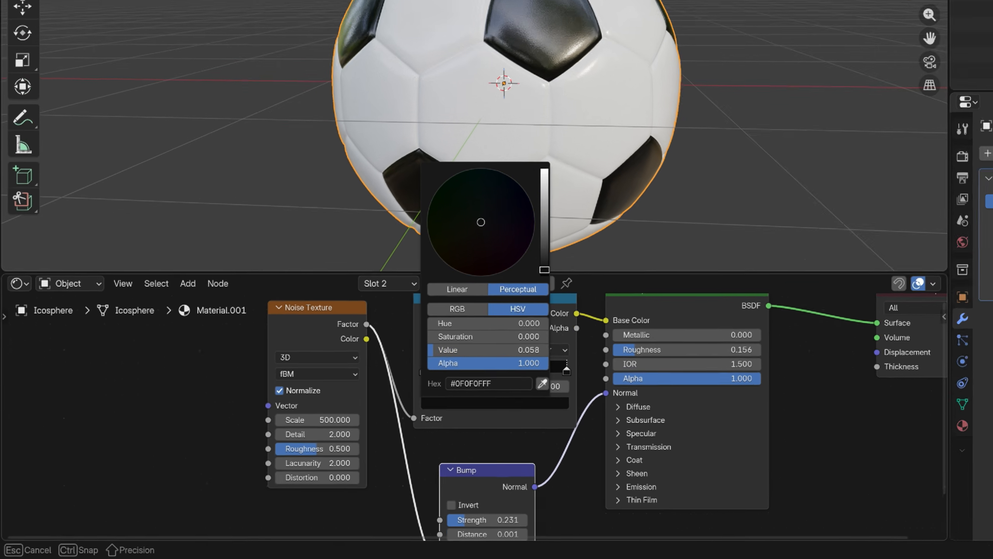
drag(544, 270, 544, 270)
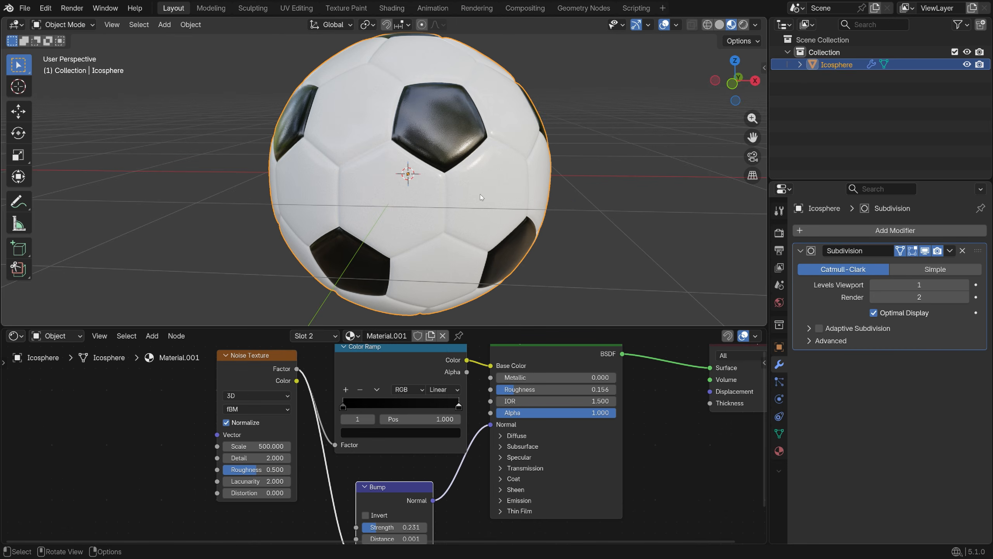
Step: Lower the Roughness of the black pentagon material slightly, judging the reflections on the ball
middle_drag(592, 109, 657, 130)
middle_drag(533, 214, 490, 191)
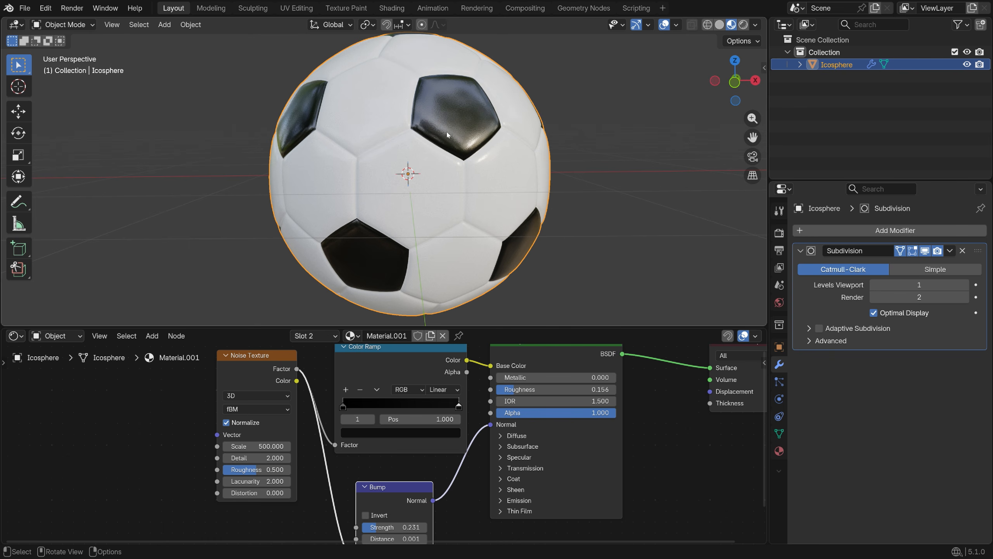
scroll(398, 177, up, 4)
drag(542, 389, 524, 390)
mouse_move(438, 164)
middle_down()
mouse_move(452, 210)
mouse_move(376, 155)
mouse_move(435, 183)
mouse_move(505, 187)
mouse_move(429, 182)
middle_up()
scroll(396, 165, down, 2)
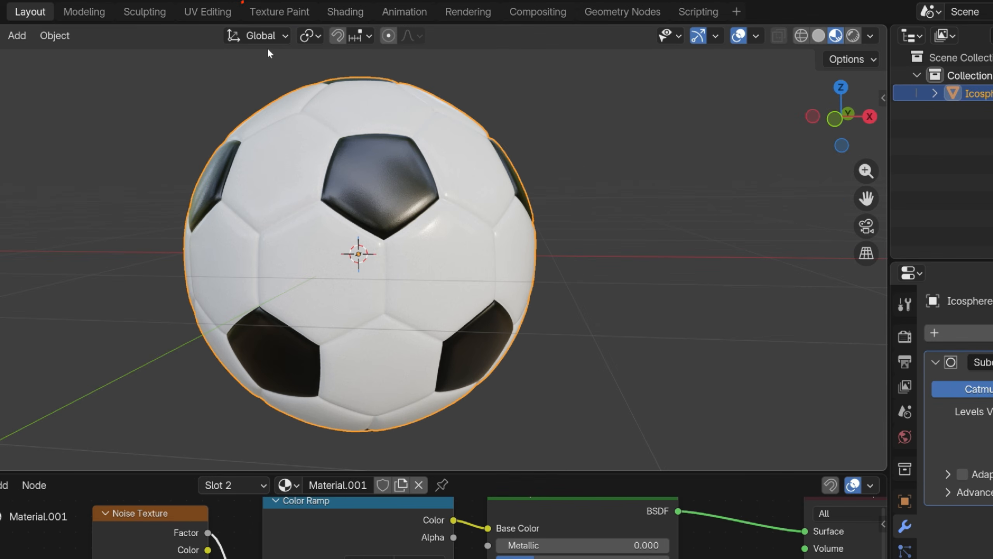
Step: Switch to the Texture Paint workspace and choose the white Material as the one to paint in the texture slots
click(276, 13)
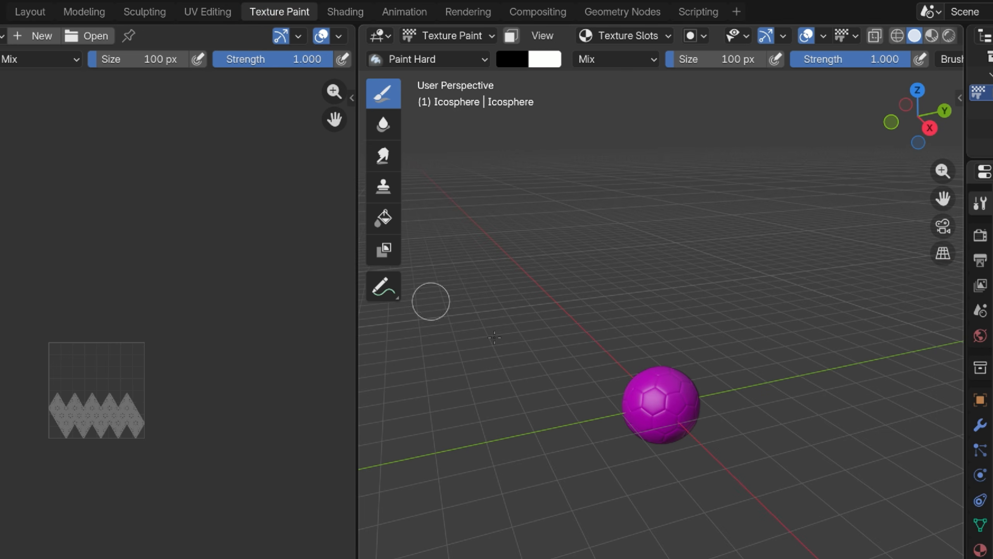
scroll(691, 417, up, 4)
scroll(84, 409, up, 5)
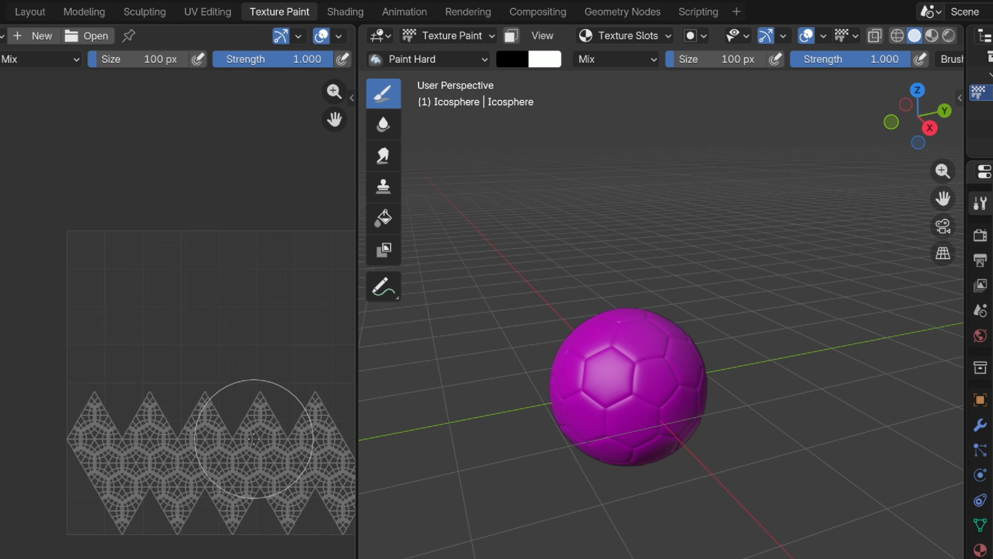
middle_drag(225, 445, 155, 449)
scroll(199, 459, up, 2)
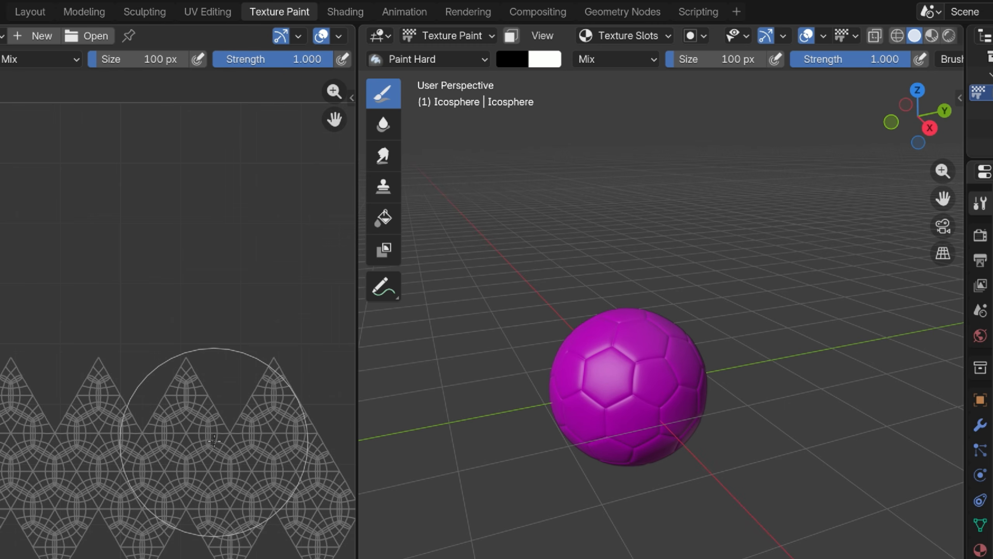
click(642, 37)
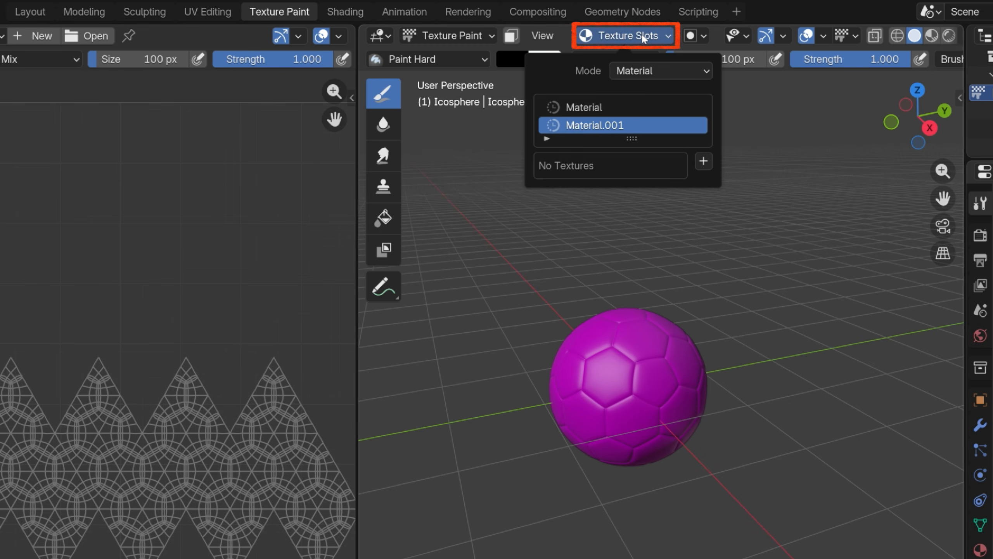
click(649, 108)
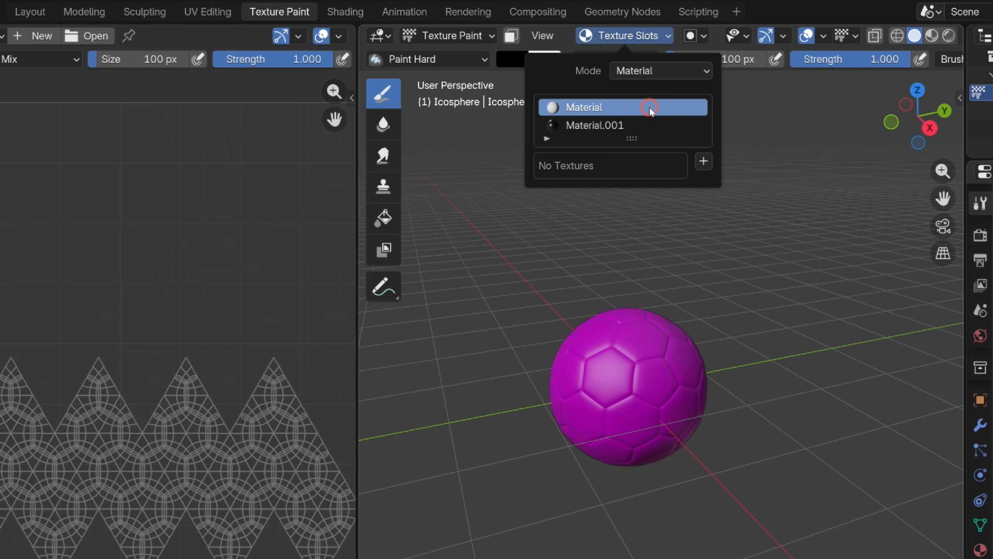
Step: Add a Base Color paint slot to the white material at 4096 × 4096 px with a fully transparent fill color
click(704, 161)
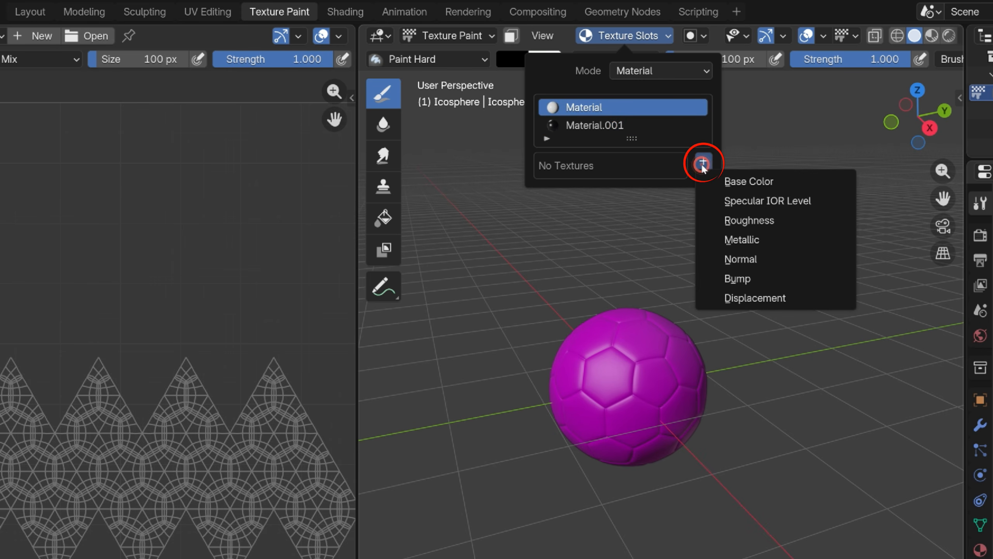
click(801, 182)
drag(818, 167, 593, 168)
drag(680, 221, 680, 238)
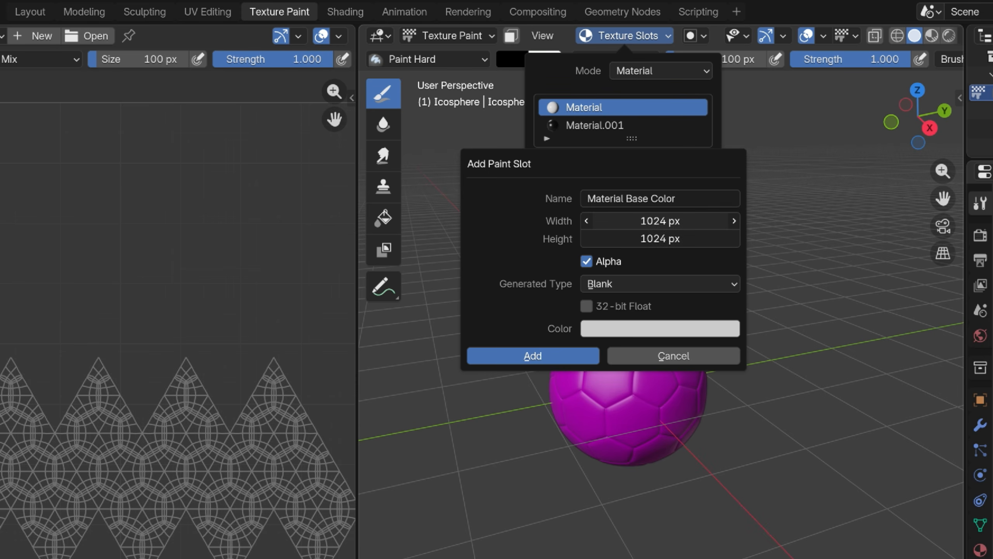
text(*4)
key(Return)
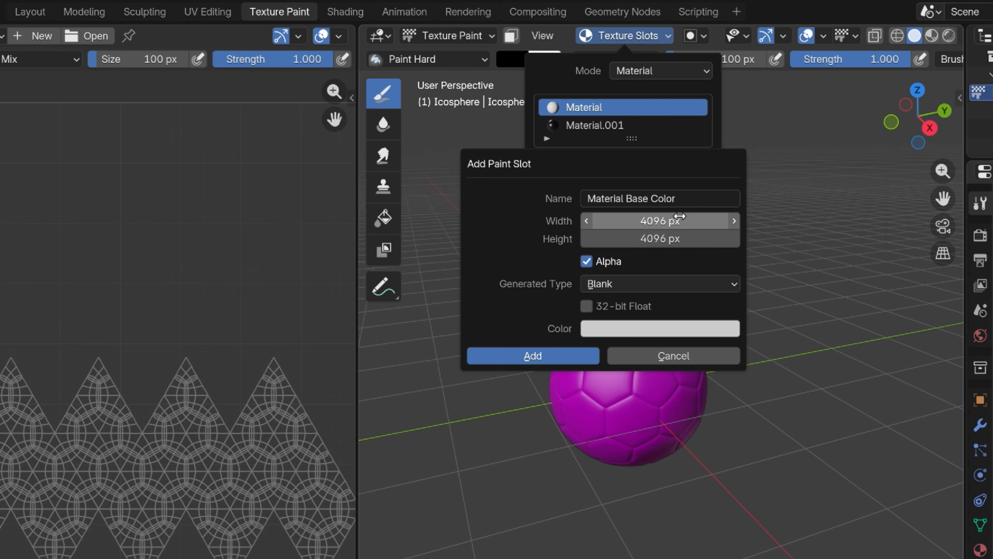
click(664, 322)
drag(733, 275, 590, 276)
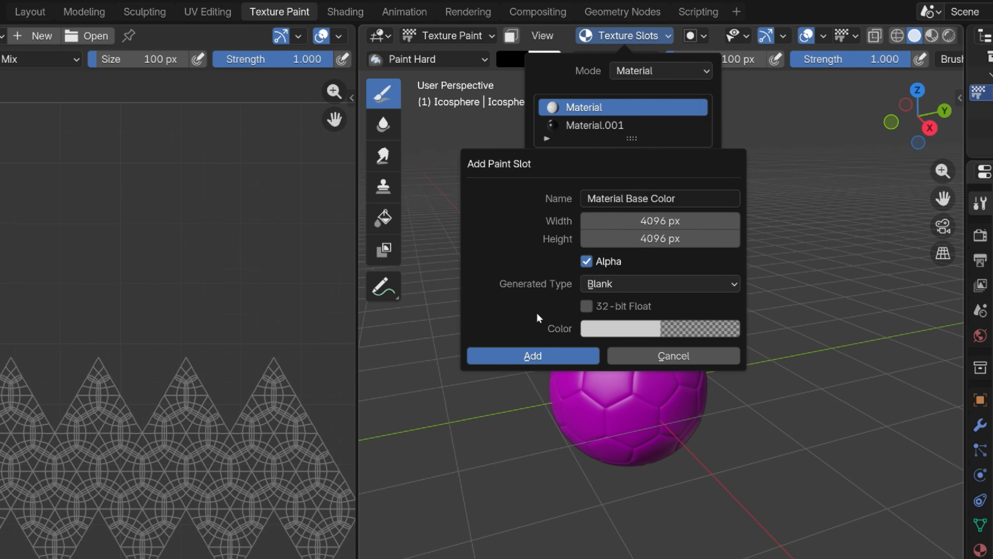
click(538, 354)
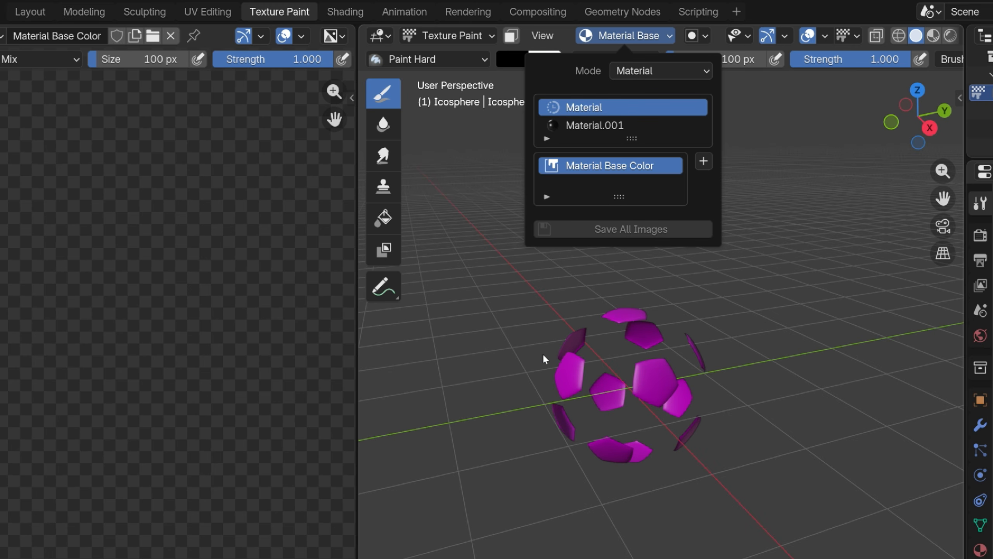
Step: In the Shading workspace, move the Material Base Color image node clear below the other shader nodes
click(379, 36)
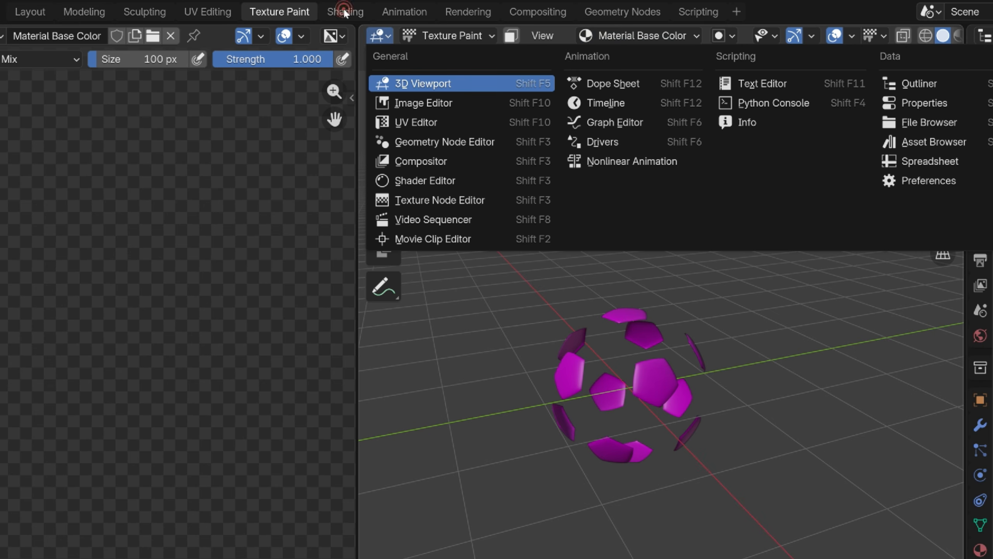
click(344, 12)
click(344, 11)
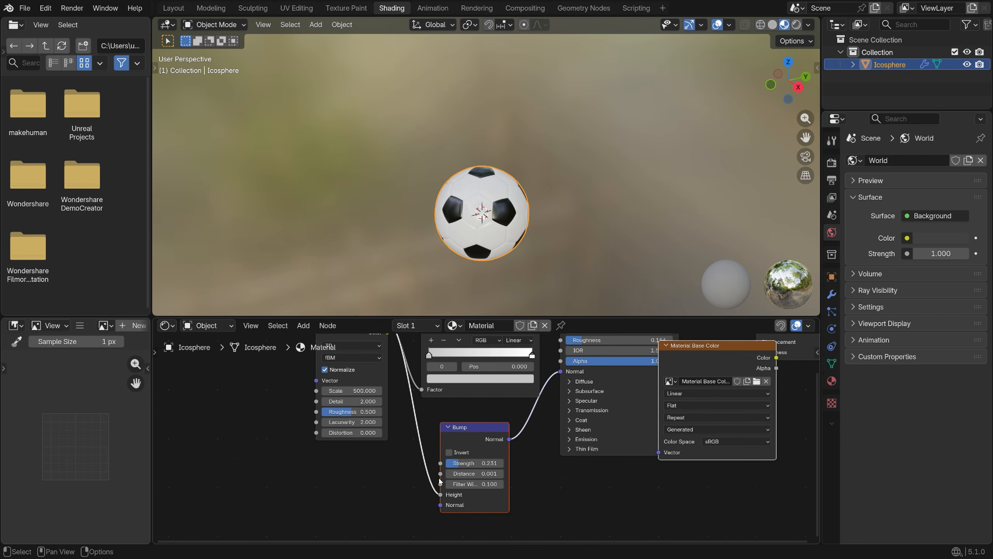
scroll(465, 475, down, 7)
click(596, 406)
scroll(655, 450, up, 3)
key(g)
click(581, 447)
scroll(547, 469, down, 9)
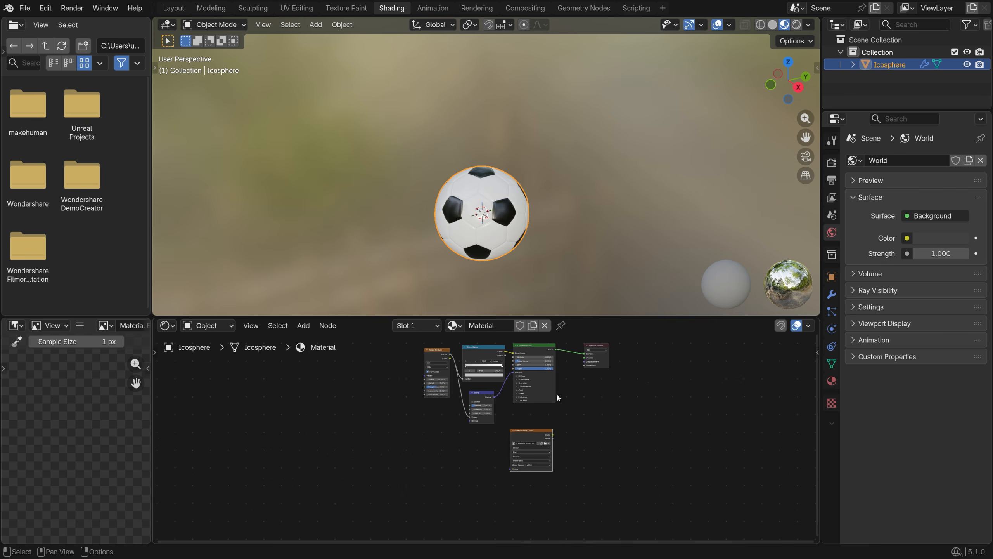
Step: Shift the Principled BSDF and Material Output nodes away from the Color Ramp and place the image node in the gap beside Bump
scroll(558, 396, down, 2)
drag(599, 380, 550, 365)
scroll(568, 370, up, 2)
key(g)
click(694, 388)
drag(565, 409, 539, 436)
key(g)
click(550, 412)
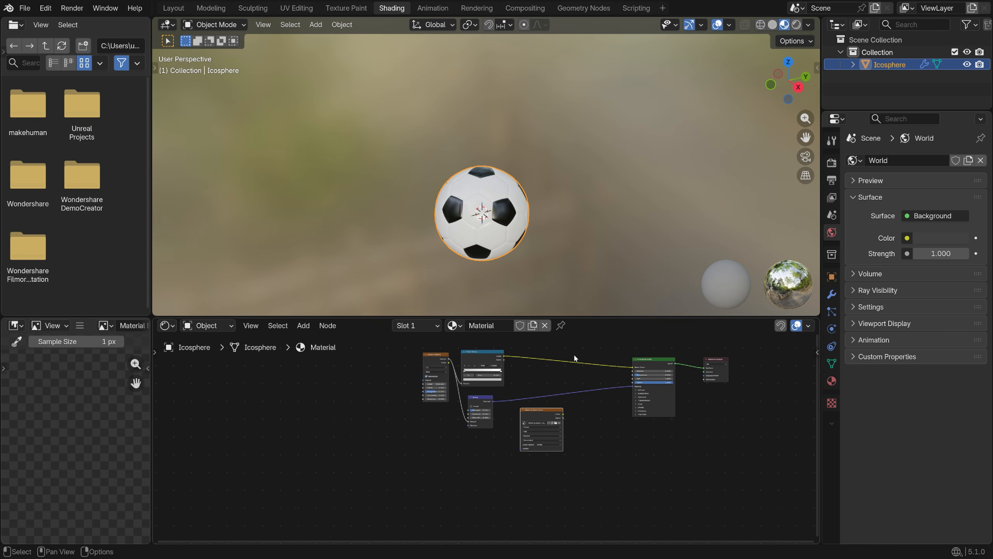
Step: Insert a Mix Color node between the Color Ramp's Color output and the Principled BSDF's Base Color
scroll(573, 354, up, 3)
key(shift+a)
text(mi)
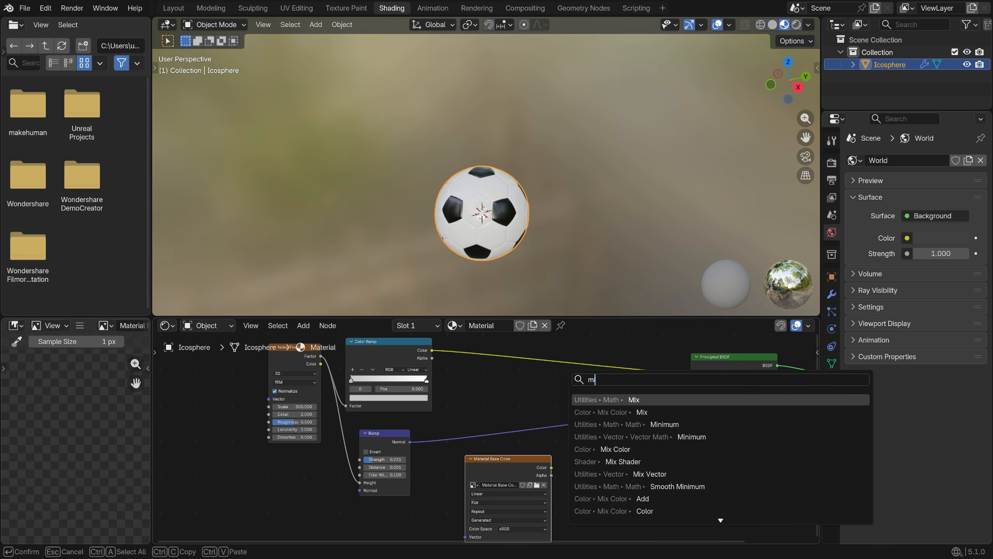
text(x color)
key(Return)
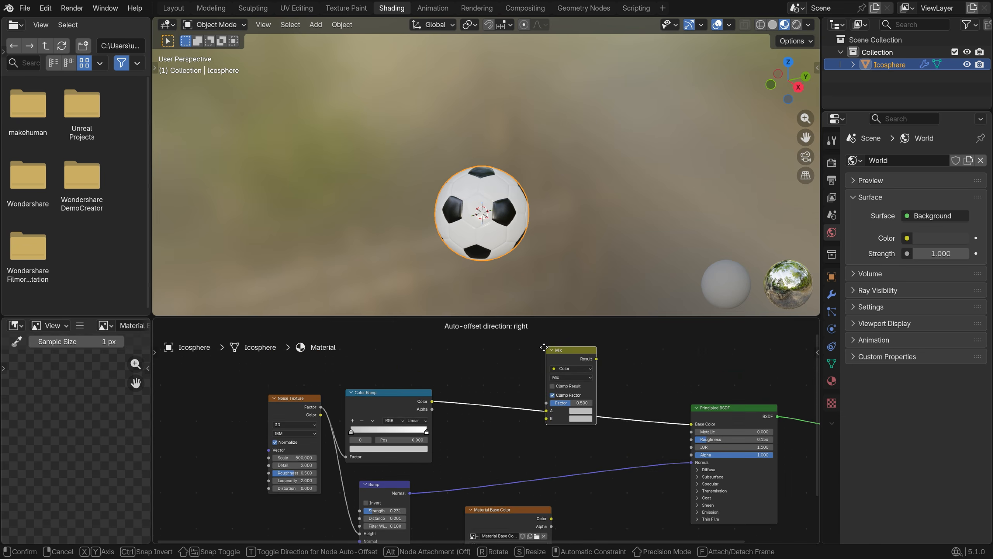
click(543, 410)
scroll(548, 423, up, 2)
scroll(548, 471, down, 6)
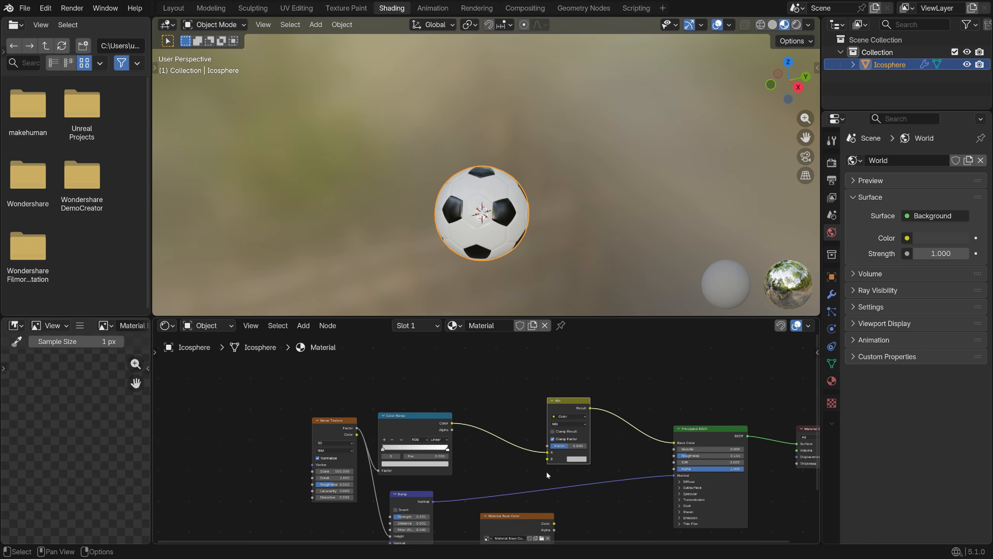
Step: Connect the Material Base Color image's Color to the Mix node's B input and its Alpha to Factor
drag(541, 516, 547, 430)
scroll(546, 508, up, 6)
drag(509, 502, 491, 500)
scroll(495, 231, up, 4)
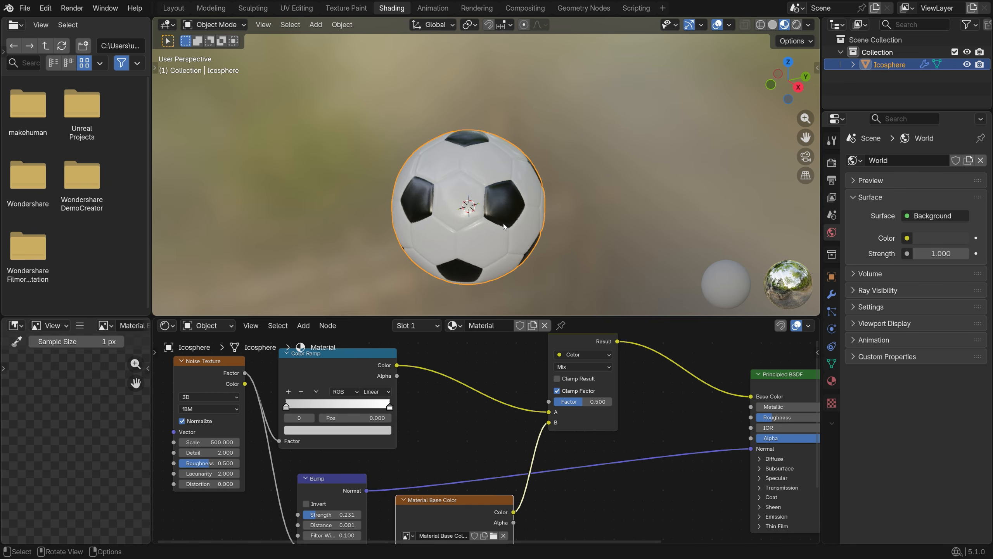
scroll(529, 507, up, 2)
middle_drag(529, 507, 507, 504)
drag(489, 522, 529, 384)
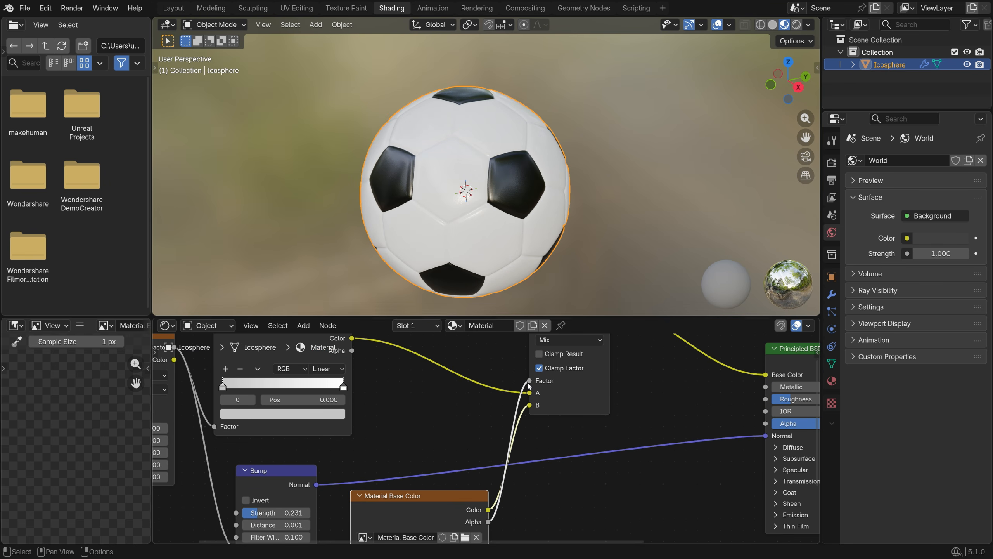
Step: Return to the Texture Paint workspace and display the ball in Material Preview shading
scroll(478, 205, up, 2)
mouse_move(475, 201)
middle_down()
mouse_move(502, 209)
mouse_move(488, 194)
middle_up()
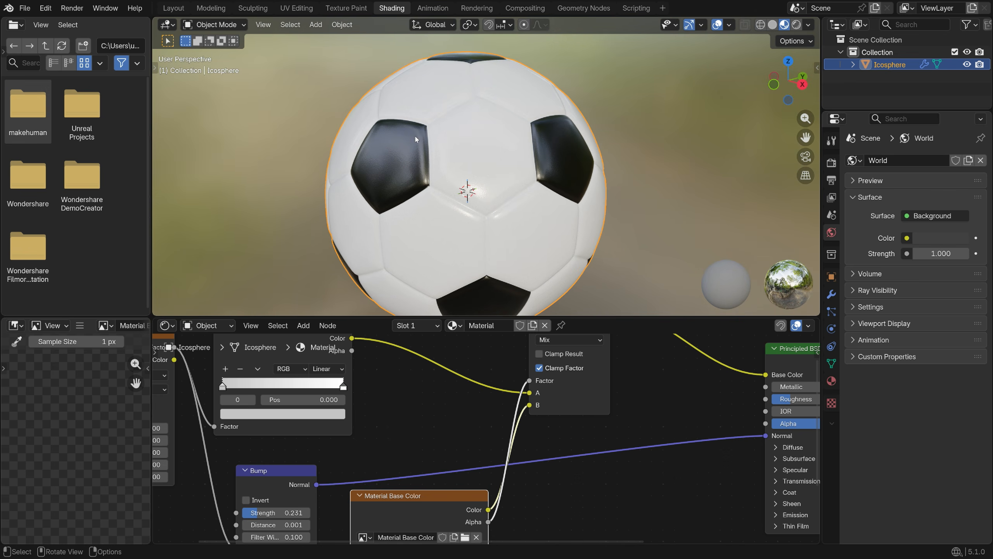
click(346, 8)
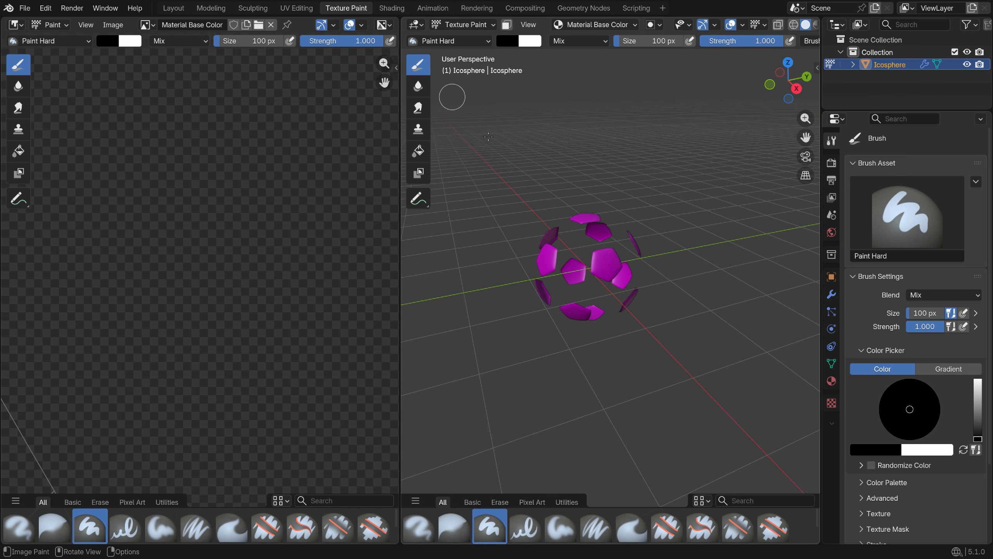
key(z)
click(621, 308)
scroll(579, 283, up, 4)
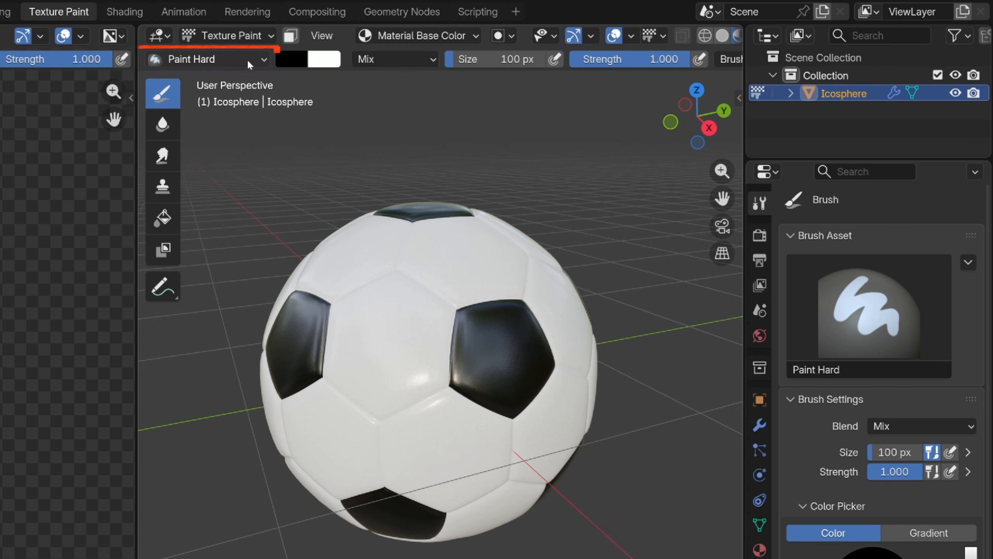
Step: Select the Paint Hard brush and add a new texture to it
click(298, 55)
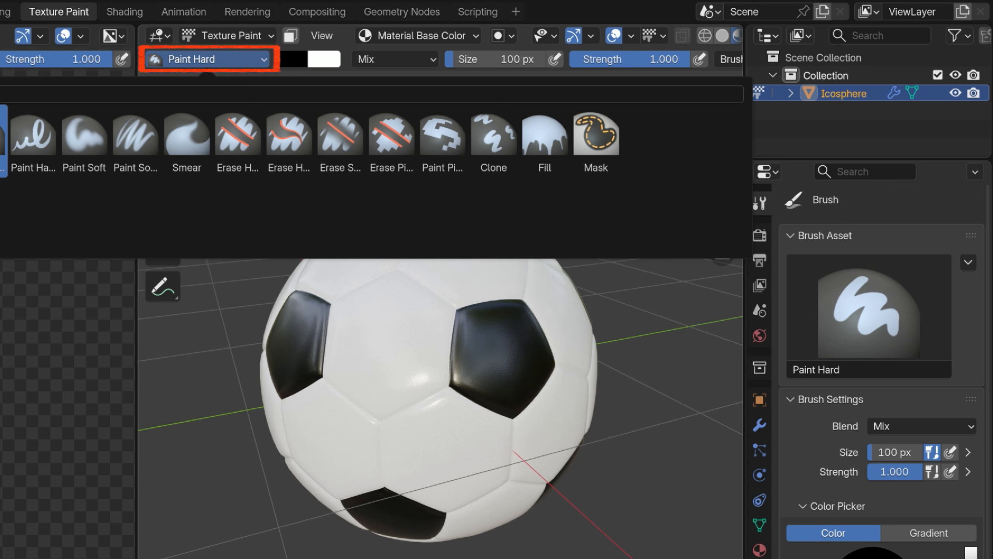
click(3, 135)
mouse_move(611, 61)
middle_down()
mouse_move(389, 83)
mouse_move(254, 84)
middle_up()
click(500, 59)
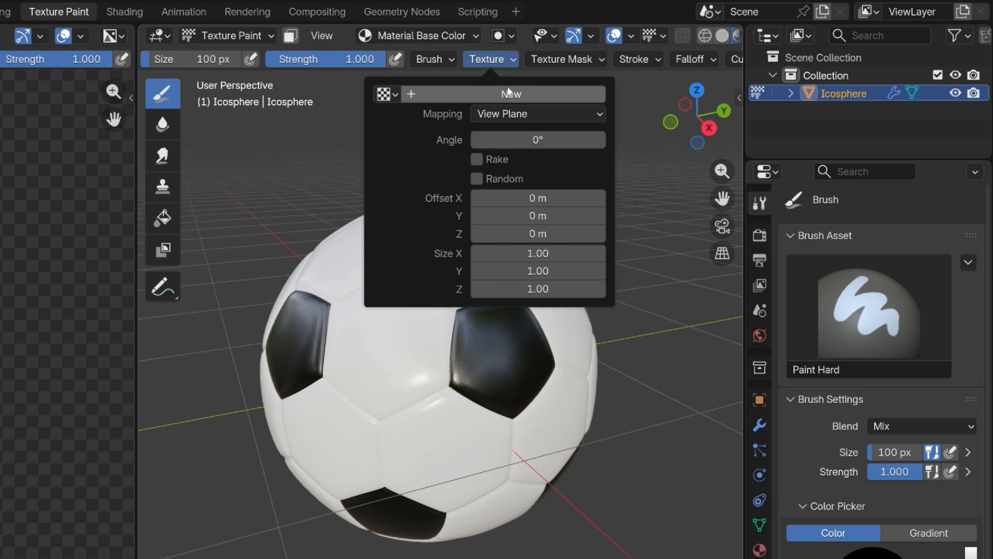
click(539, 94)
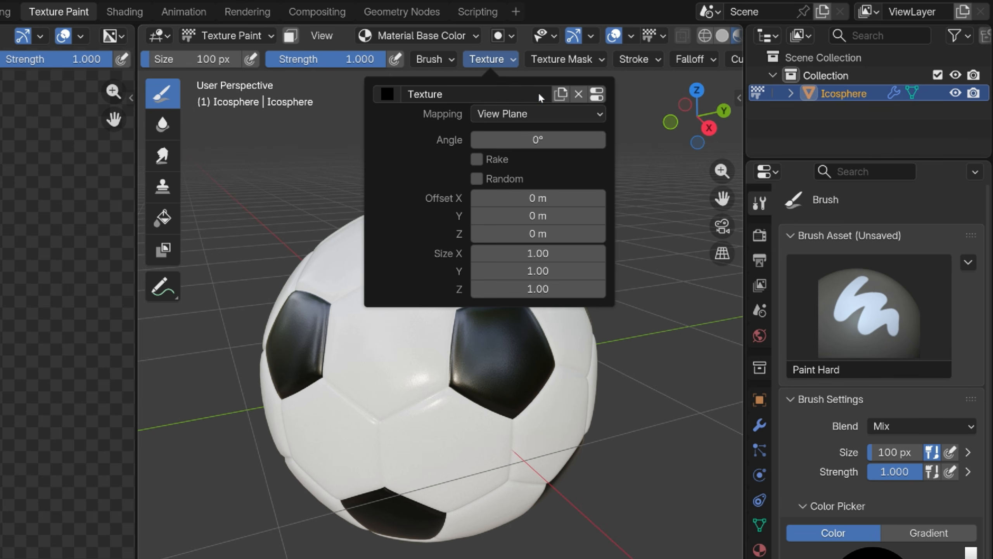
Step: Set the brush texture's mapping to Stencil and match the stencil to the Image Aspect
click(547, 114)
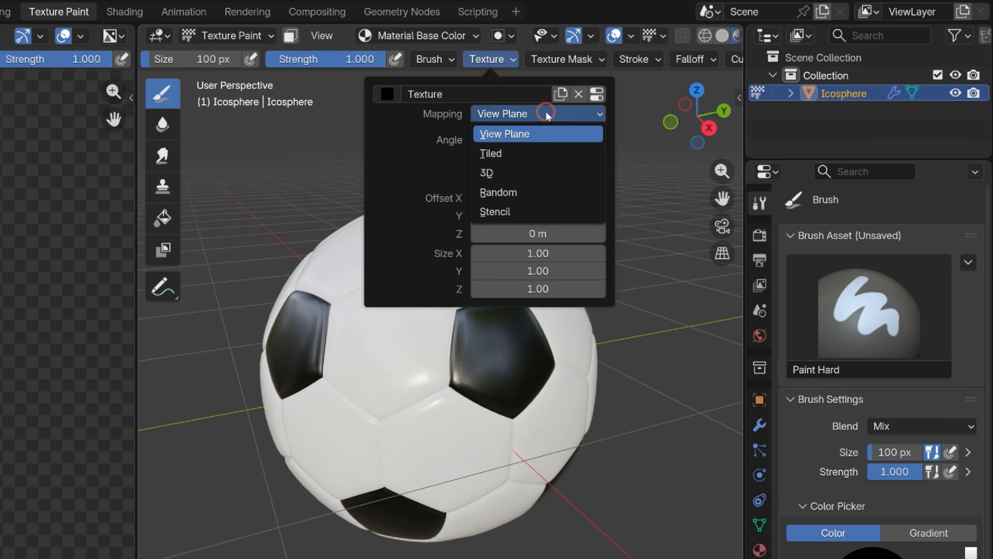
click(532, 205)
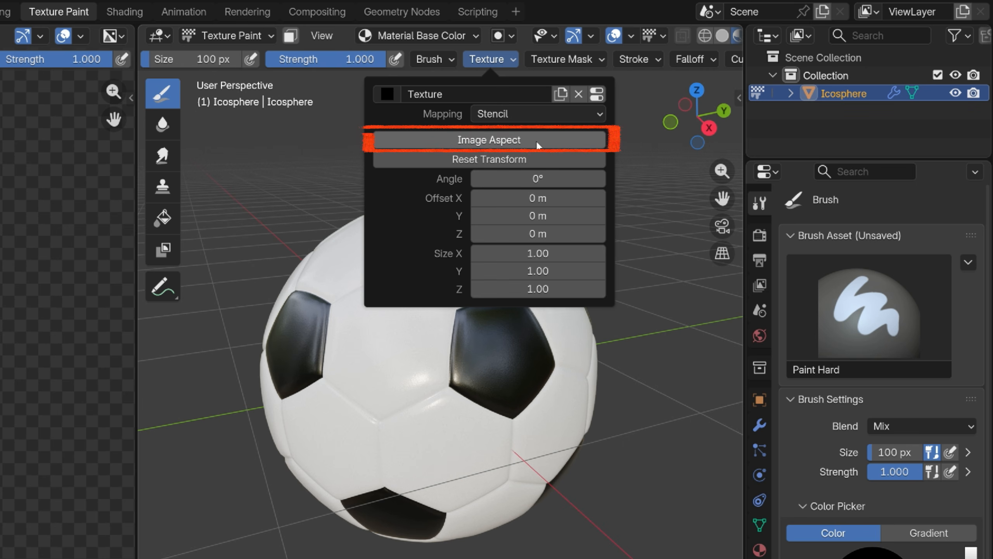
click(534, 139)
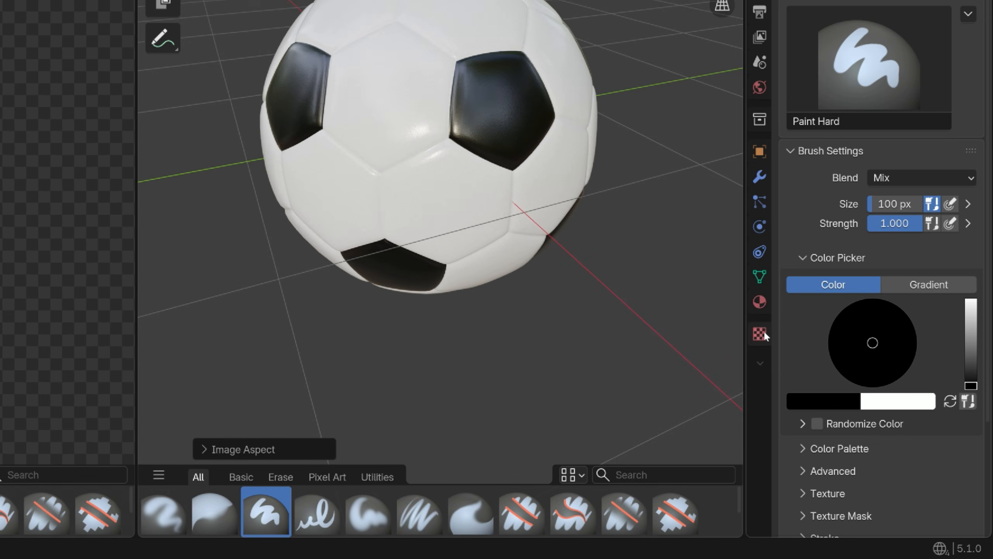
Step: Load Logo Ball.png as the image of the brush texture
click(832, 403)
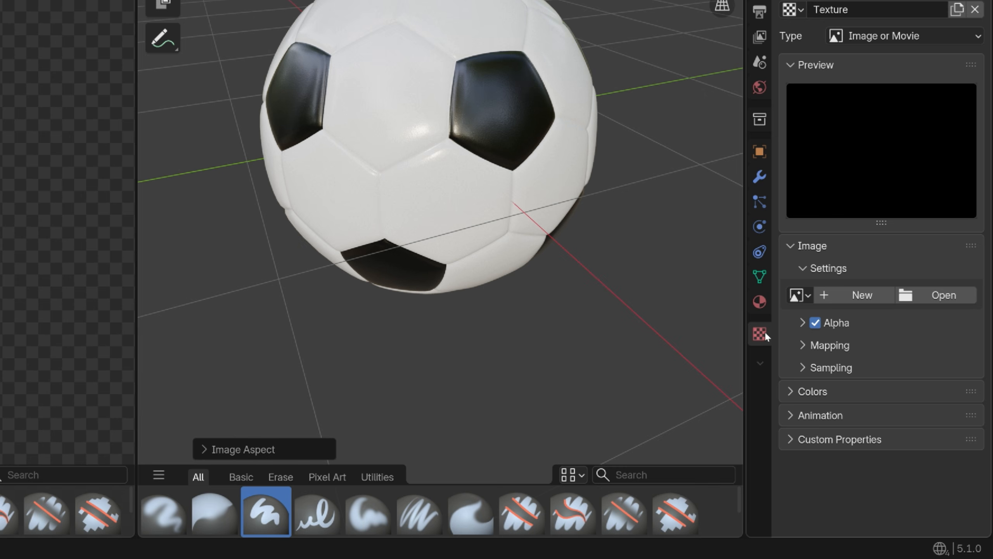
click(916, 300)
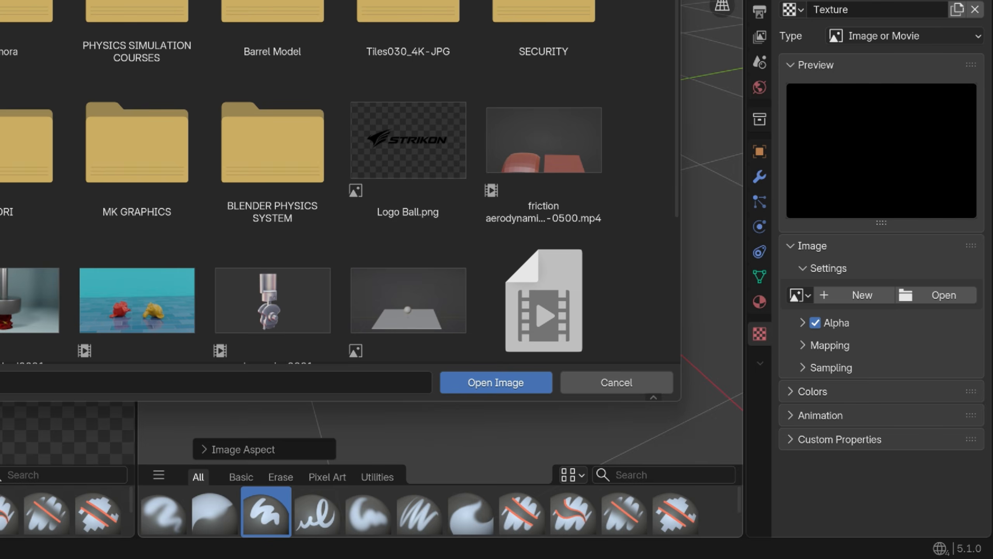
scroll(299, 140, down, 3)
scroll(303, 165, up, 5)
click(406, 79)
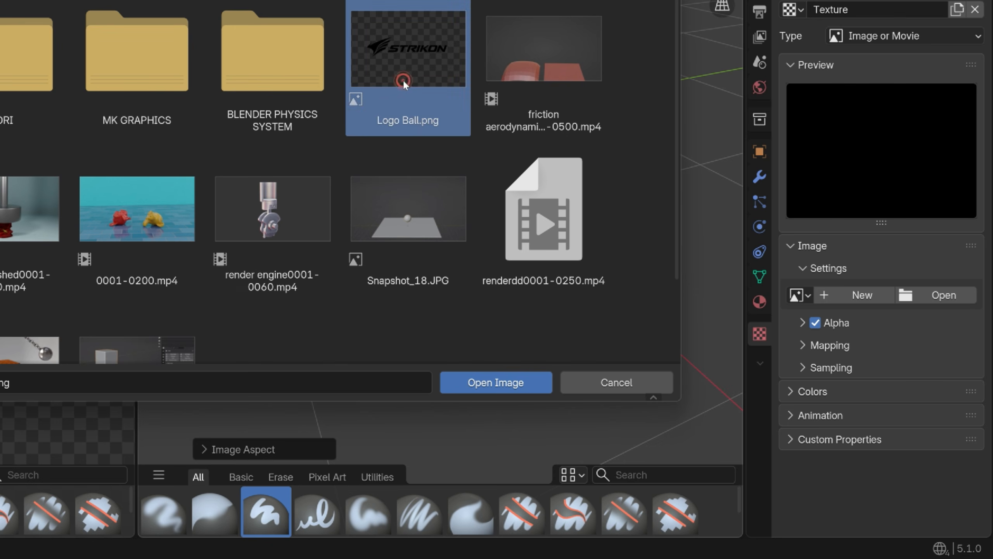
click(508, 382)
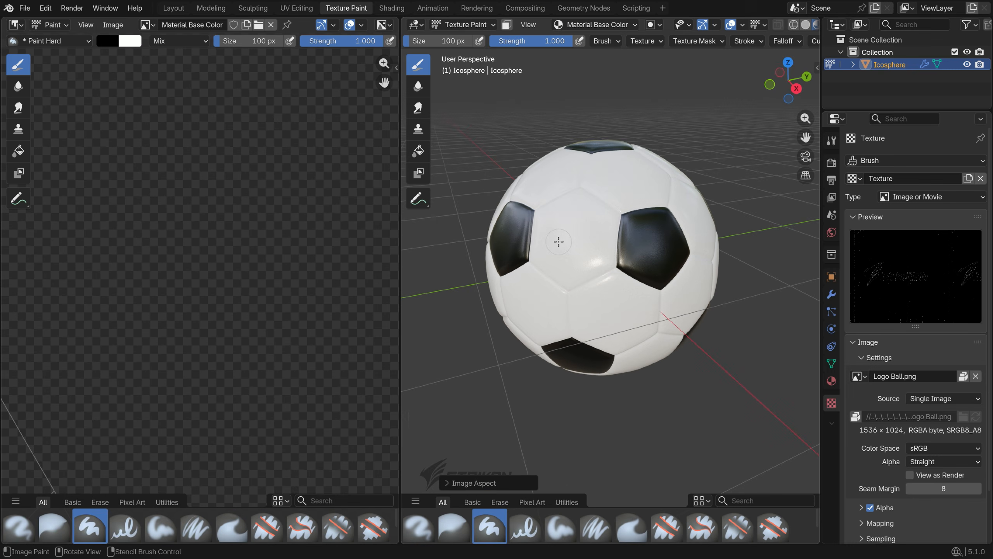
Step: Set the brush falloff to Constant
scroll(731, 40, down, 3)
click(732, 41)
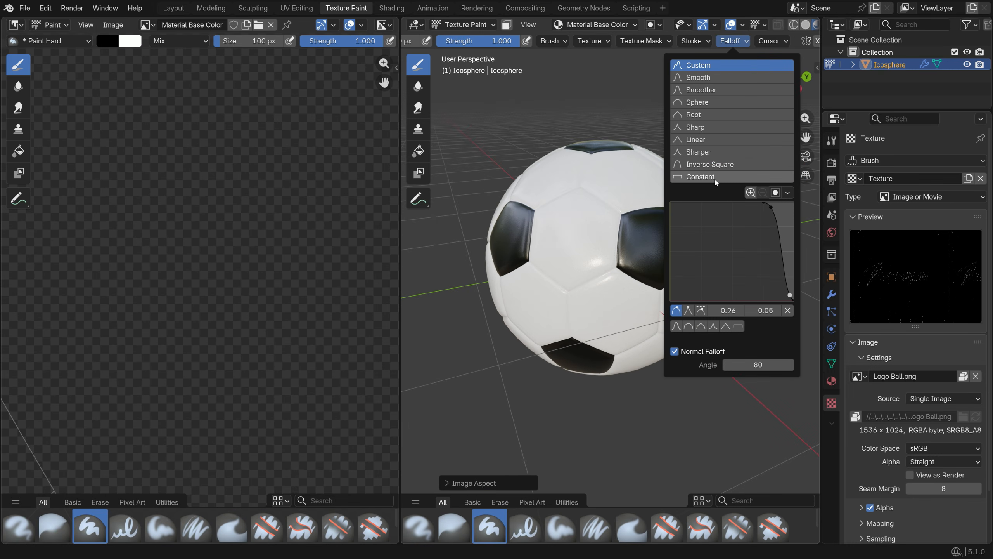
click(700, 177)
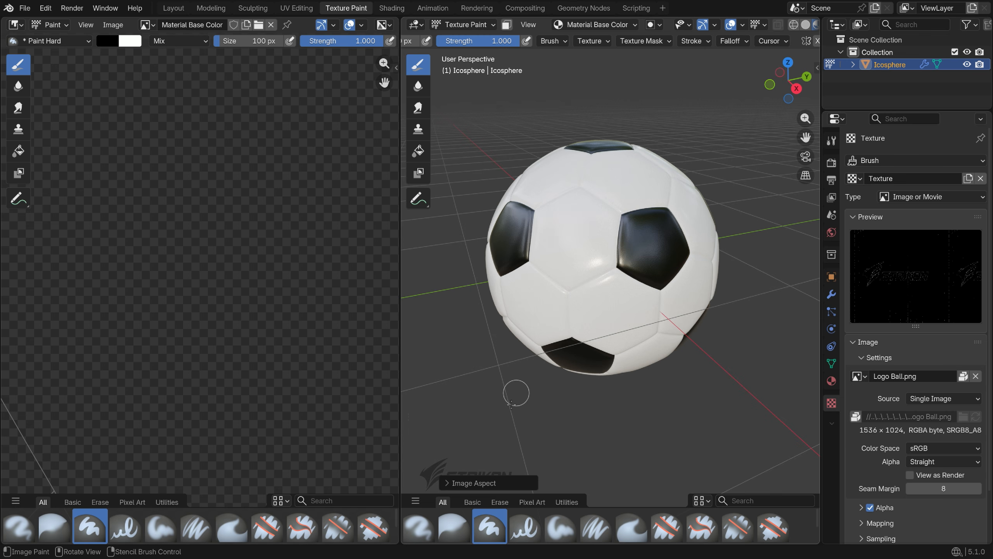
Step: Place the logo stencil over a white hexagon panel and scale it down slightly to fit inside
right_drag(497, 420, 592, 194)
mouse_move(629, 299)
mouse_down()
mouse_move(634, 320)
mouse_move(622, 321)
mouse_up()
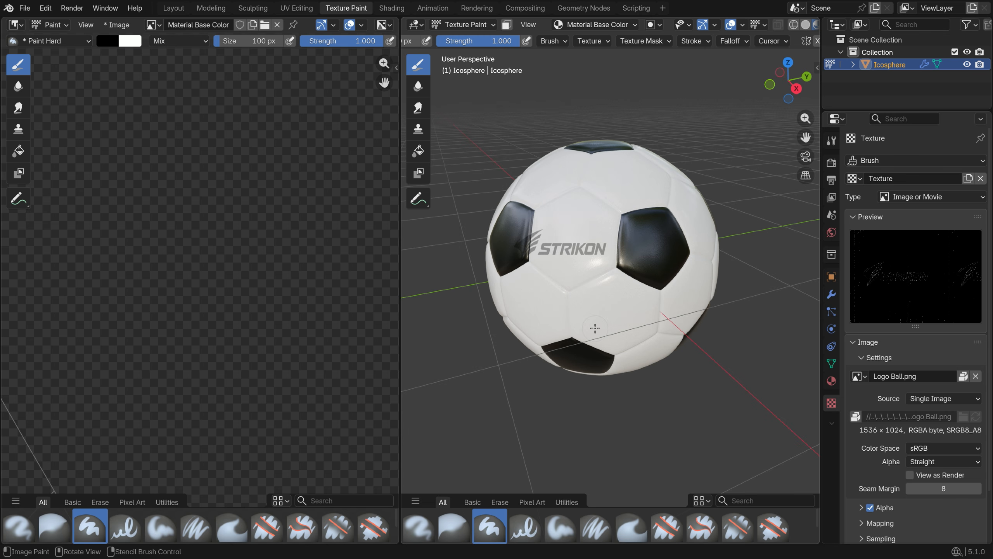
middle_drag(595, 328, 630, 296)
right_drag(591, 290, 619, 319)
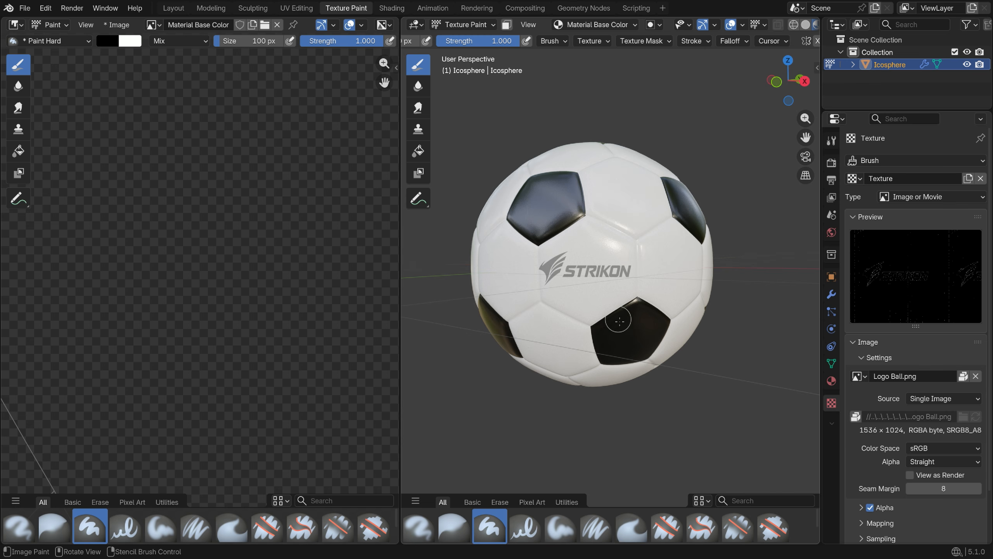
shift+right_drag(641, 351, 620, 311)
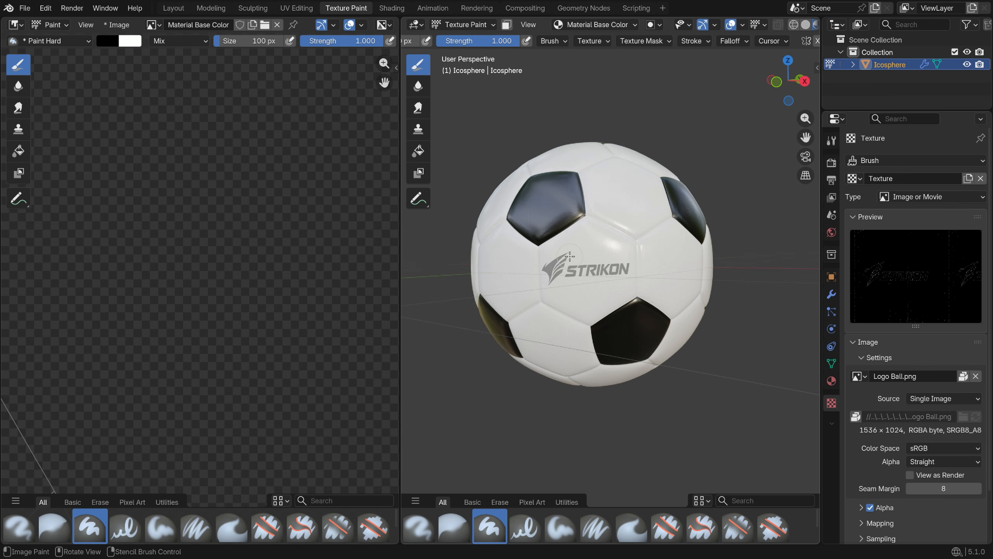
Step: Paint the STRIKON logo through the stencil onto the white hexagon panel and inspect it up close
drag(570, 257, 589, 286)
mouse_move(633, 315)
middle_down()
mouse_move(696, 318)
mouse_move(673, 324)
middle_up()
scroll(596, 328, up, 3)
mouse_move(597, 329)
middle_down()
mouse_move(536, 258)
mouse_move(568, 222)
middle_up()
scroll(567, 223, up, 2)
scroll(568, 222, down, 4)
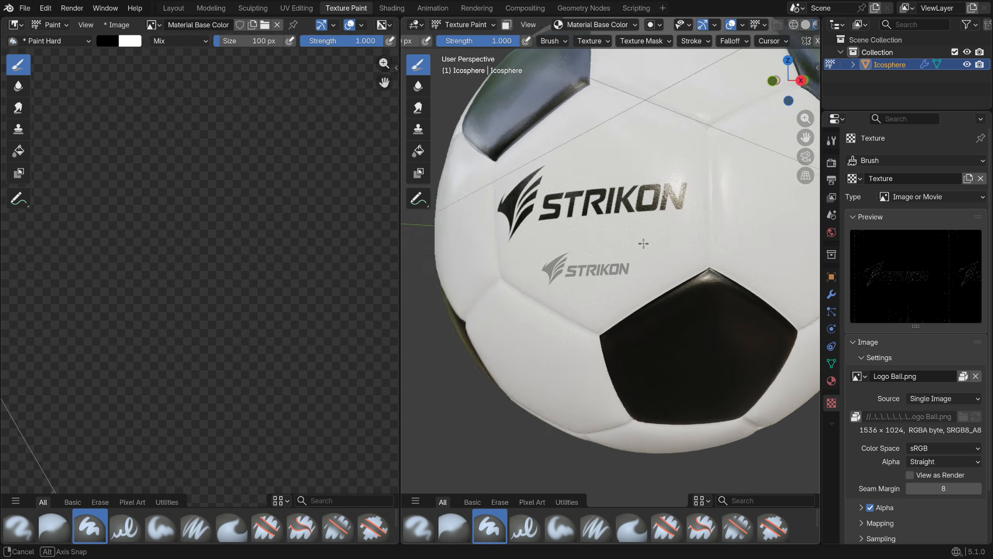
Step: Return to the Layout workspace and examine the painted logo on the ball
click(173, 8)
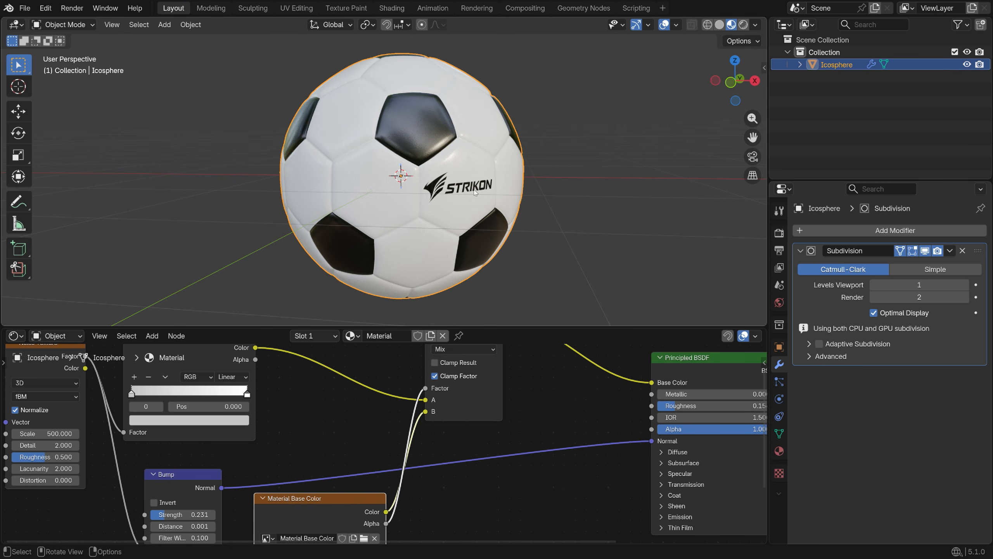
middle_drag(407, 211, 393, 182)
scroll(430, 180, up, 5)
scroll(410, 178, up, 1)
scroll(410, 203, down, 5)
mouse_move(422, 221)
middle_down()
mouse_move(439, 228)
mouse_move(428, 213)
middle_up()
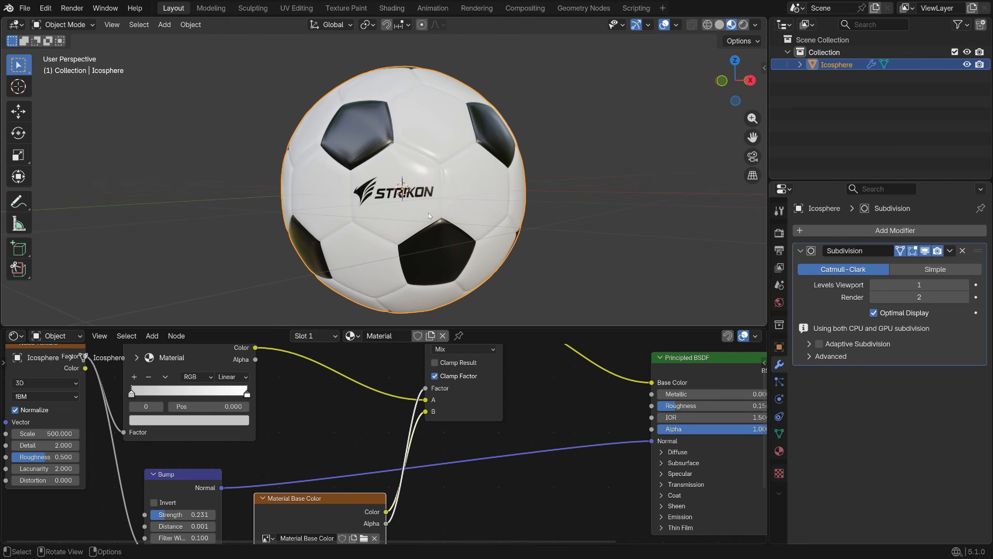
Step: Display the ball in Solid shading and enter Edit Mode with all faces deselected
key(z)
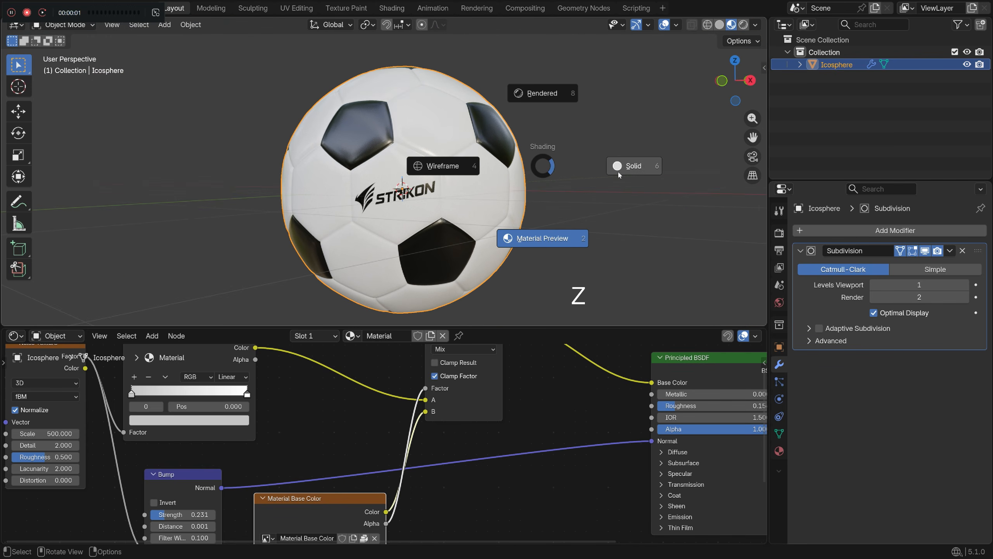
click(636, 167)
key(Tab)
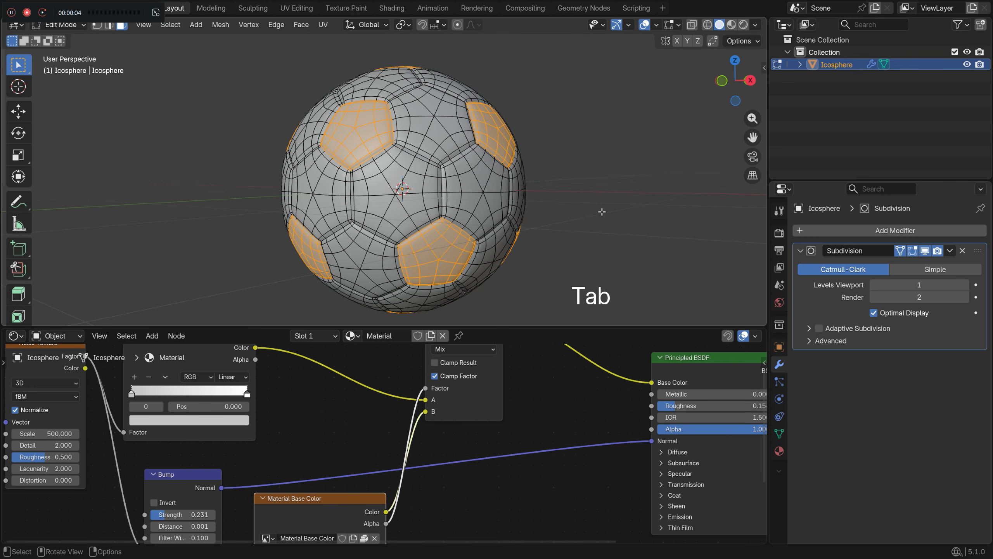
click(600, 211)
Step: Select the closed loop of seam edges around the front hexagon panel using shortest-path picking
scroll(344, 168, up, 3)
ctrl+click(352, 168)
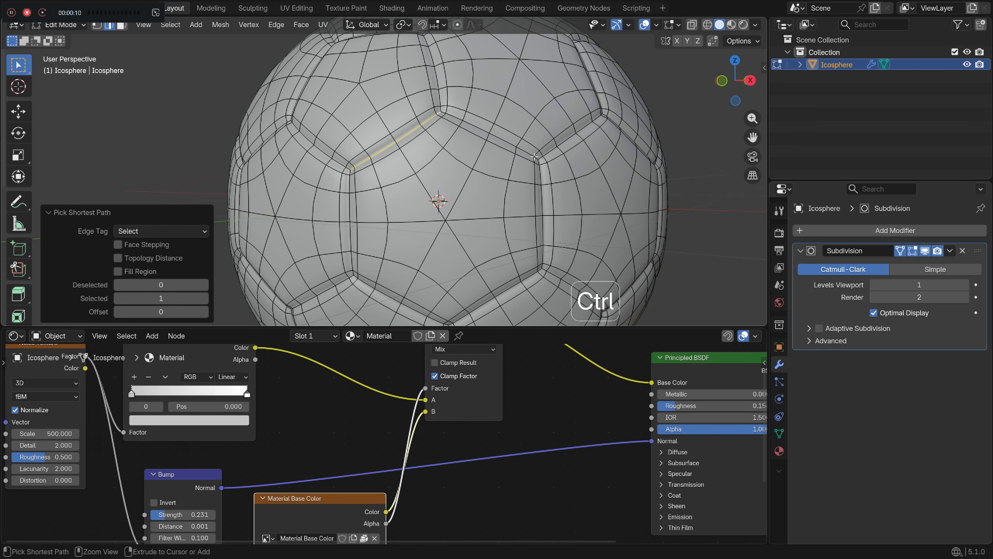
ctrl+click(542, 266)
shift+middle_drag(542, 266, 539, 230)
scroll(539, 230, up, 1)
ctrl+click(336, 110)
scroll(336, 110, down, 4)
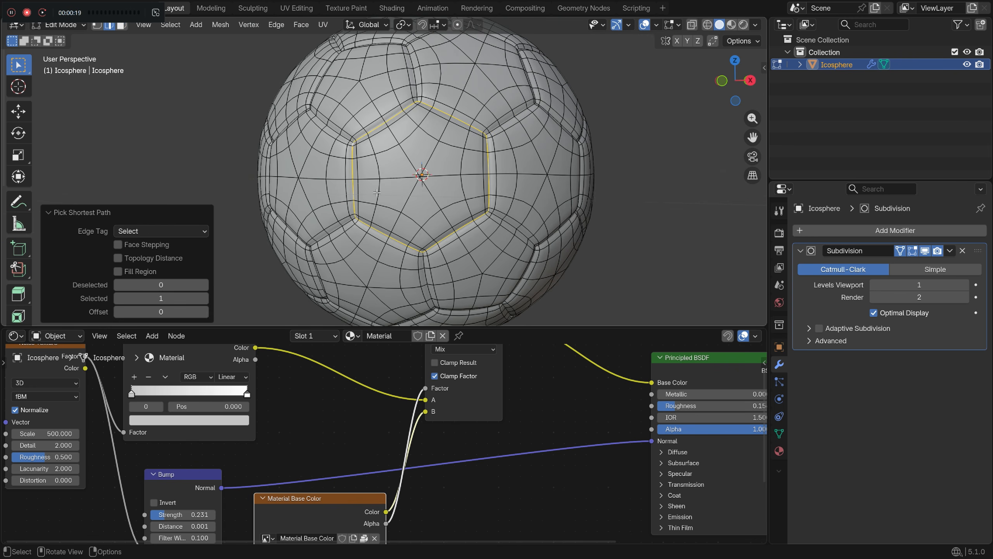
Step: Extend the selection to seam edges of similar length with a threshold of 0.00002
click(170, 24)
mouse_move(197, 180)
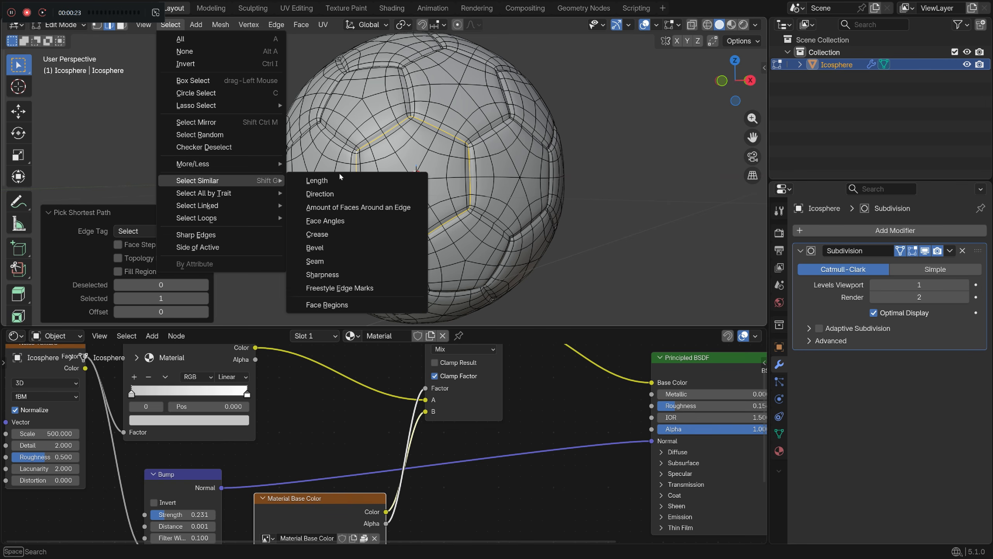
click(342, 177)
click(183, 313)
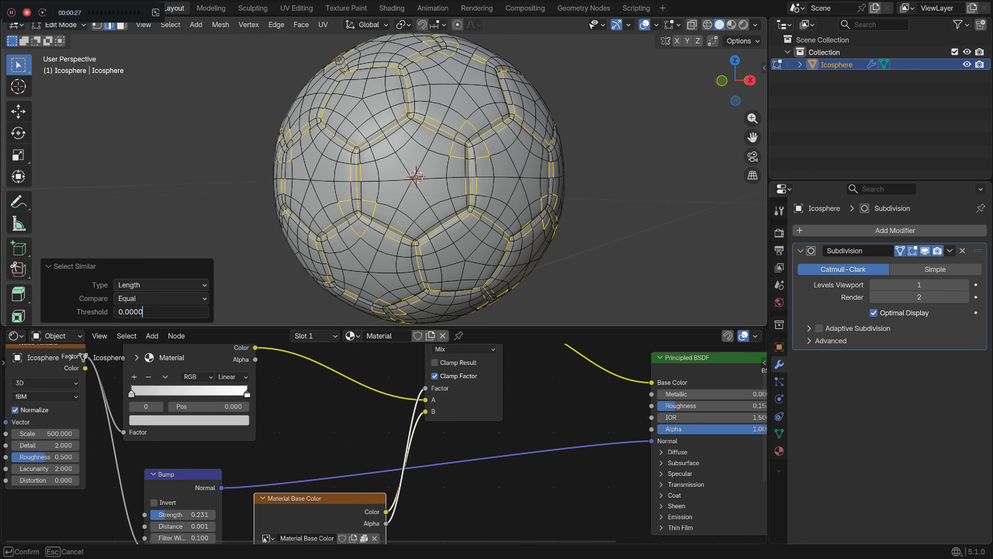
text(2)
key(Return)
Step: Sink the selected seam edges into the ball with Shrink/Fatten at an offset of -0.028 m
scroll(442, 187, down, 2)
middle_drag(442, 188, 493, 203)
key(alt+s)
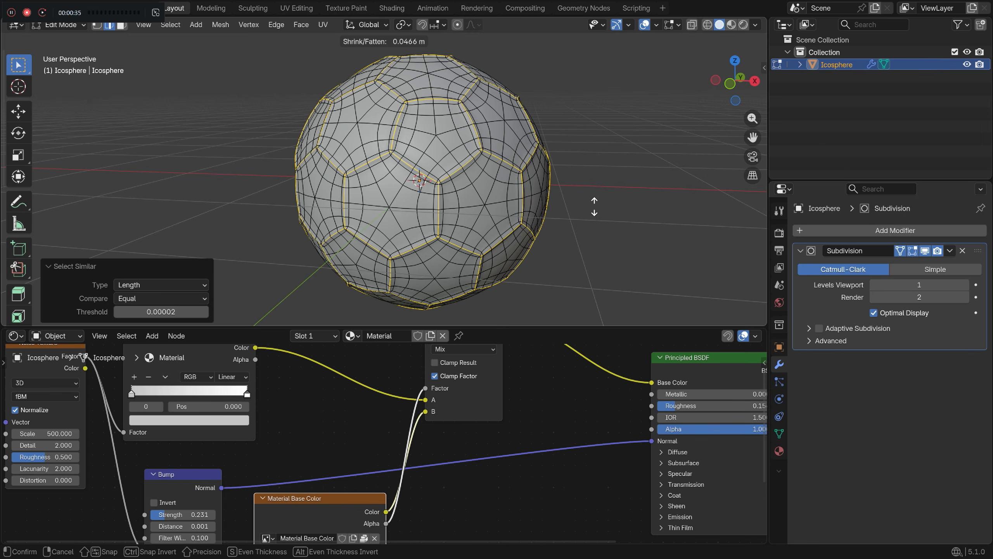
click(587, 231)
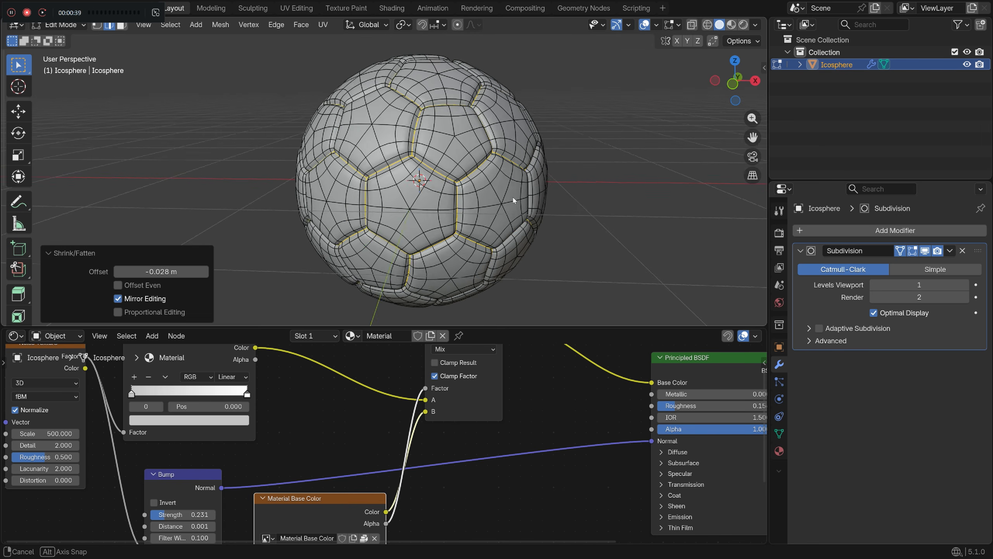
middle_drag(514, 200, 462, 215)
scroll(430, 219, down, 2)
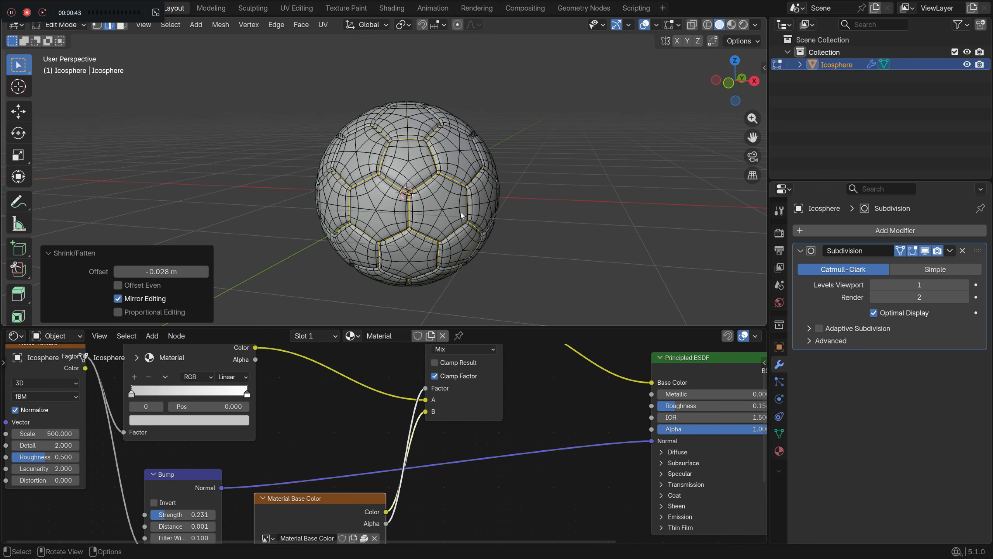
Step: Duplicate the selected seam edges in place, separate the copy into its own object and return to Object Mode
key(shift+d)
right_click(623, 182)
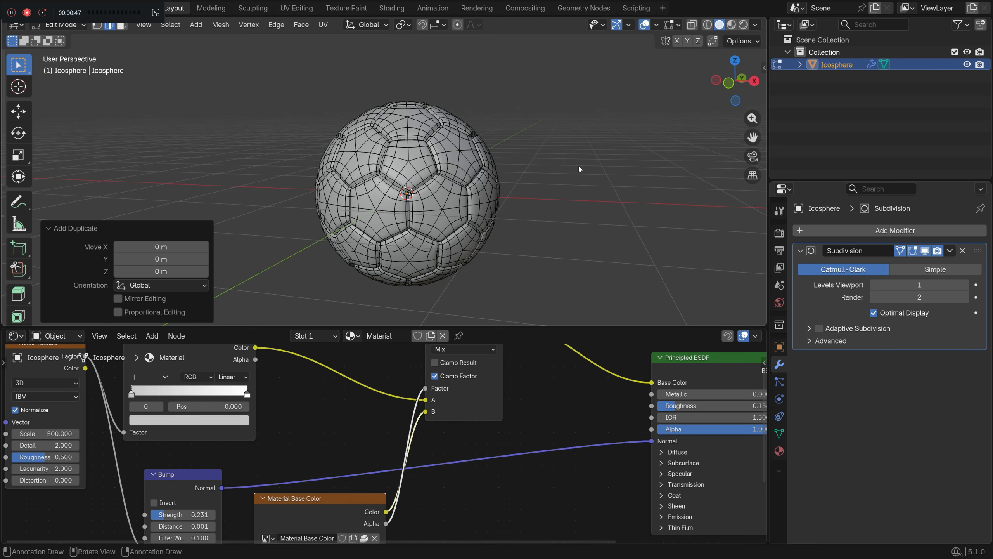
key(p)
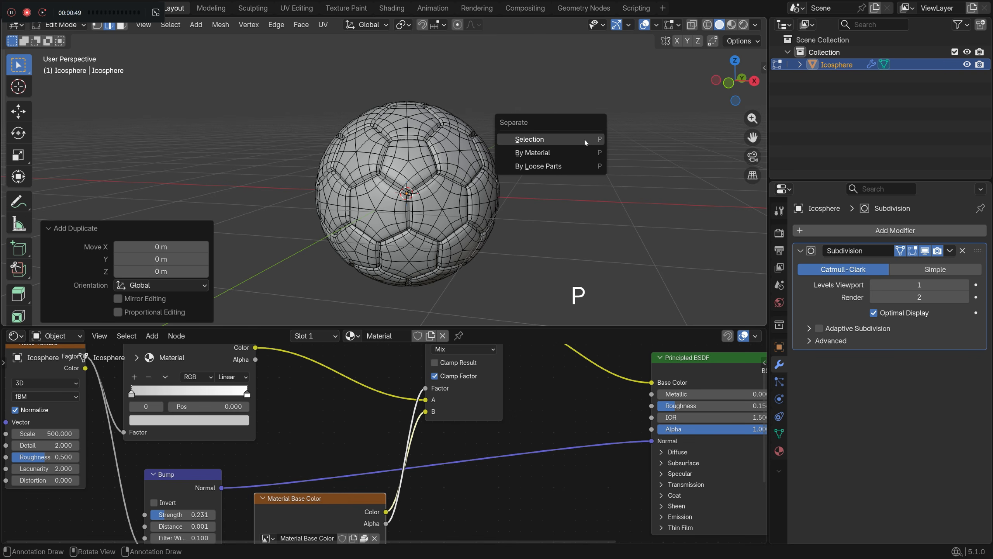
click(585, 140)
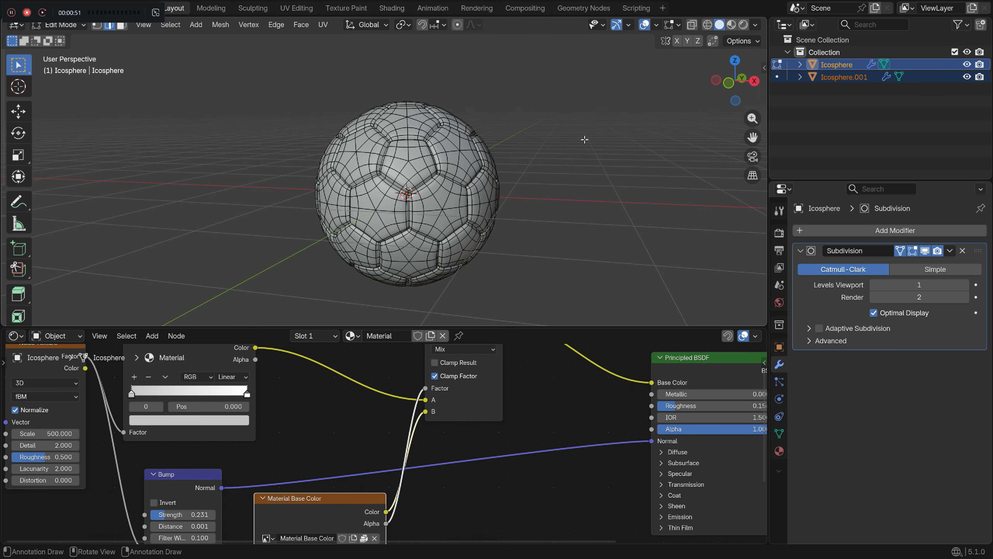
key(Tab)
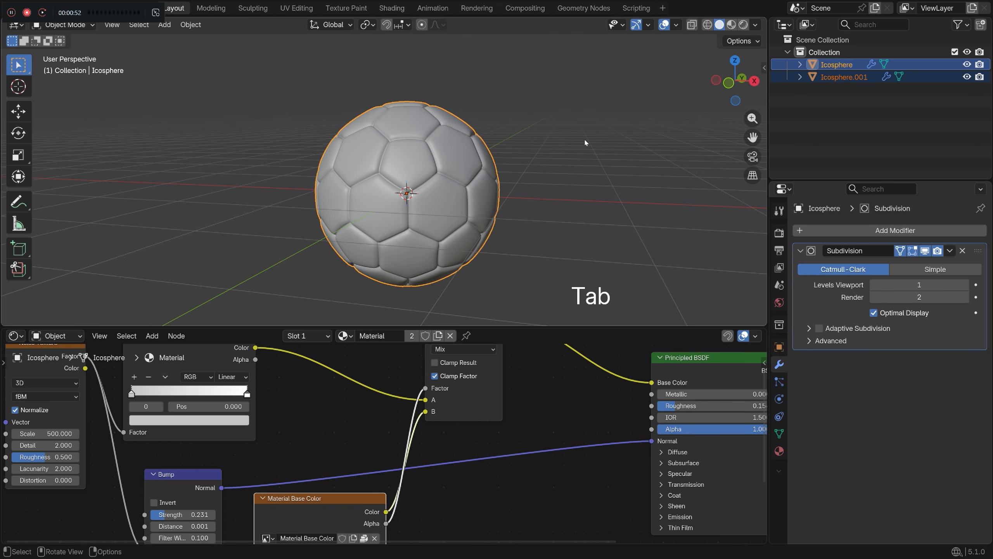
Step: Hide the original ball and convert the separated seam edges to a curve
click(967, 64)
scroll(469, 182, up, 3)
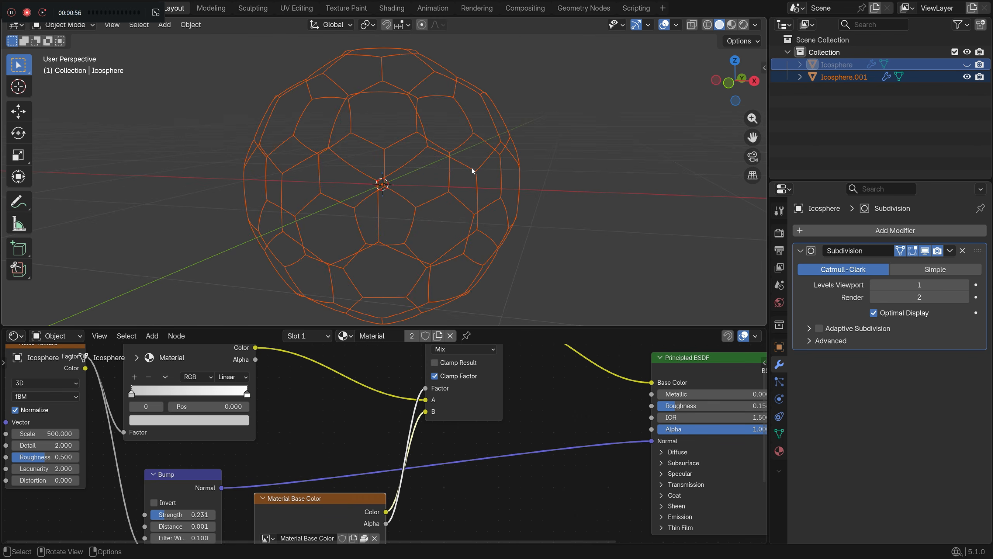
click(472, 171)
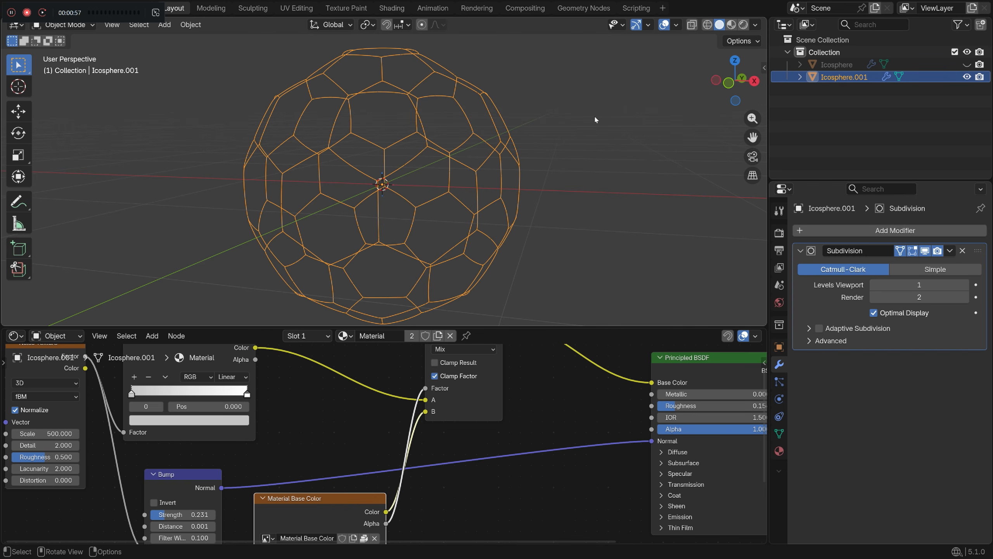
right_click(605, 86)
mouse_move(605, 130)
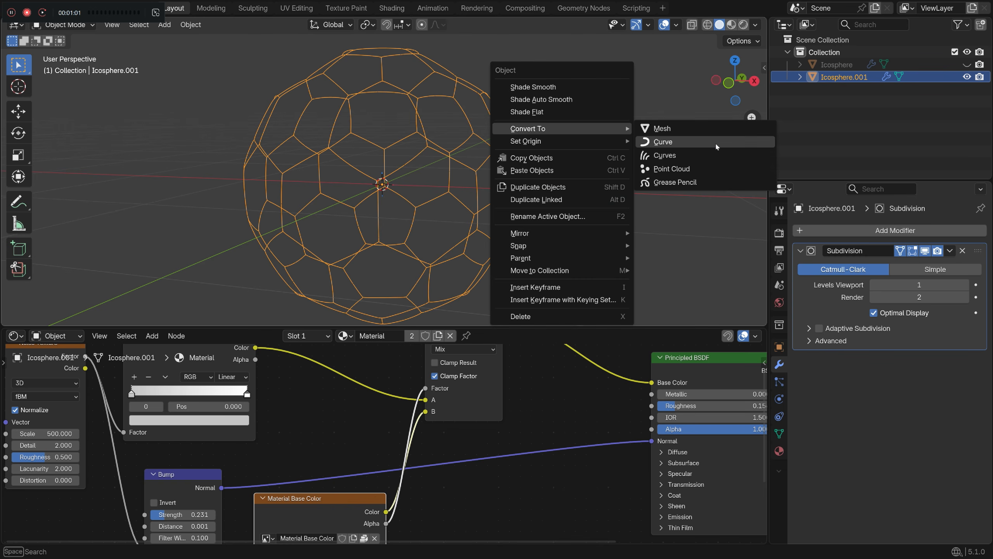
click(673, 141)
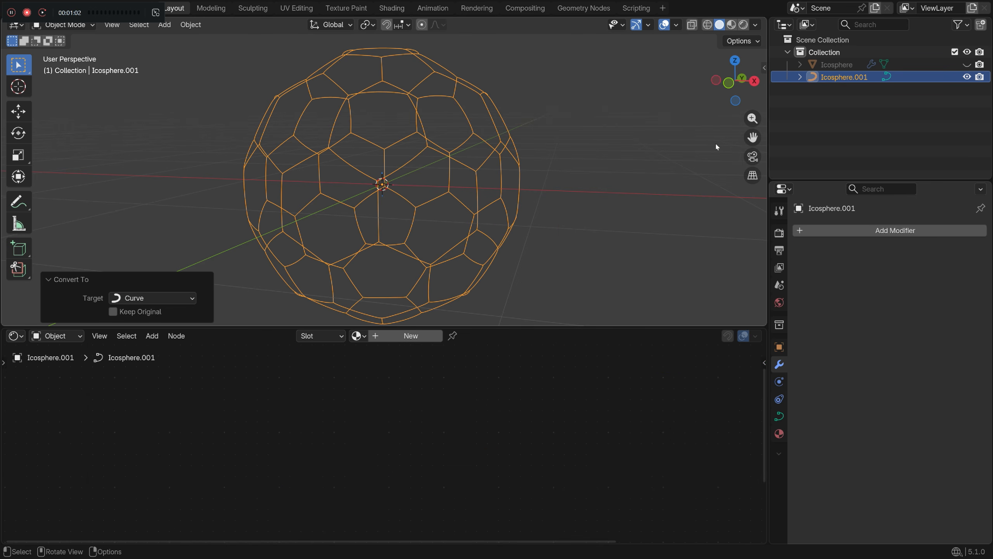
Step: Add a Curve to Tube modifier to the seam curve and set its scale to 0.029 m
click(858, 230)
click(859, 231)
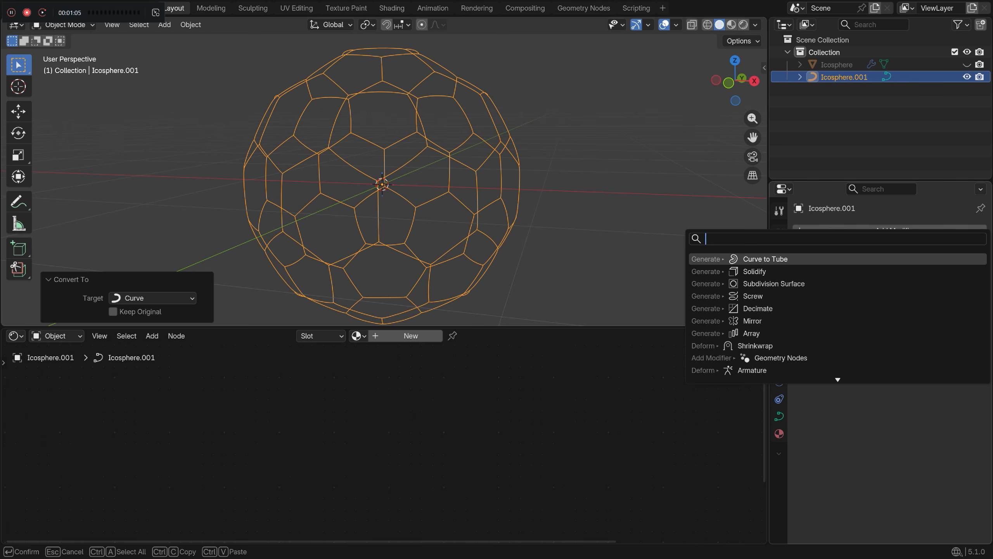
click(808, 259)
middle_drag(540, 231, 498, 245)
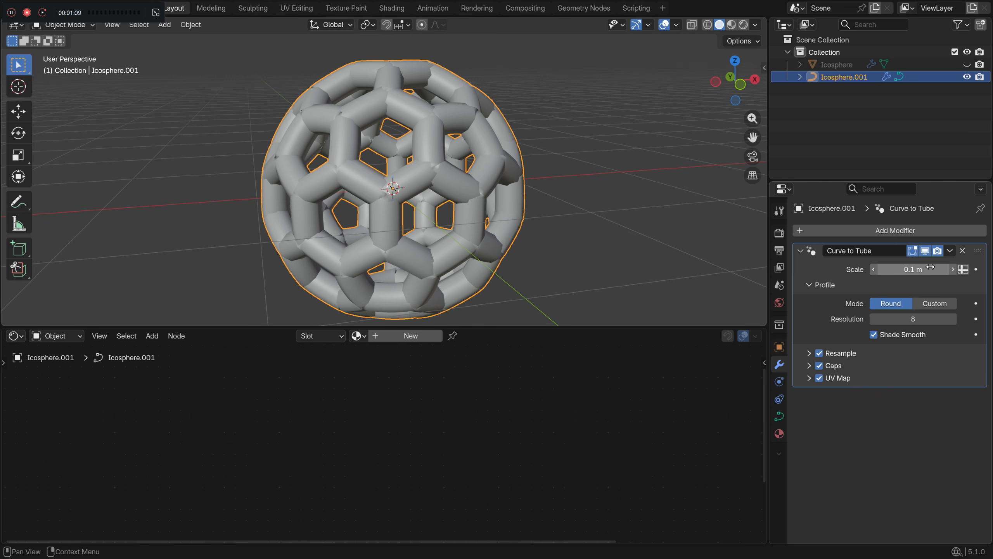
mouse_move(913, 269)
shift+mouse_down()
mouse_move(876, 269)
mouse_move(932, 268)
shift+mouse_up()
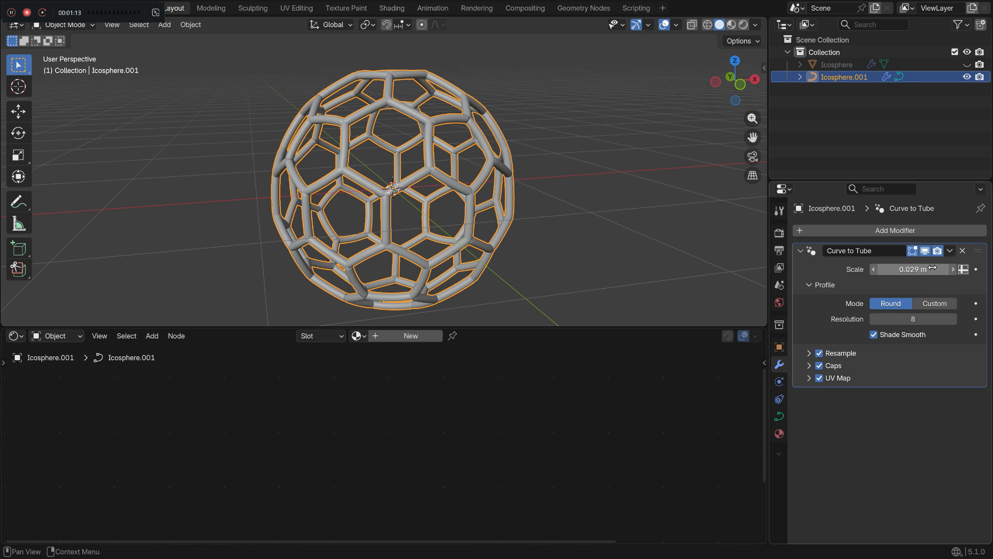
Step: Unhide the original ball and thin the seam tubes to a scale of 0.025 m
click(967, 64)
scroll(407, 184, up, 3)
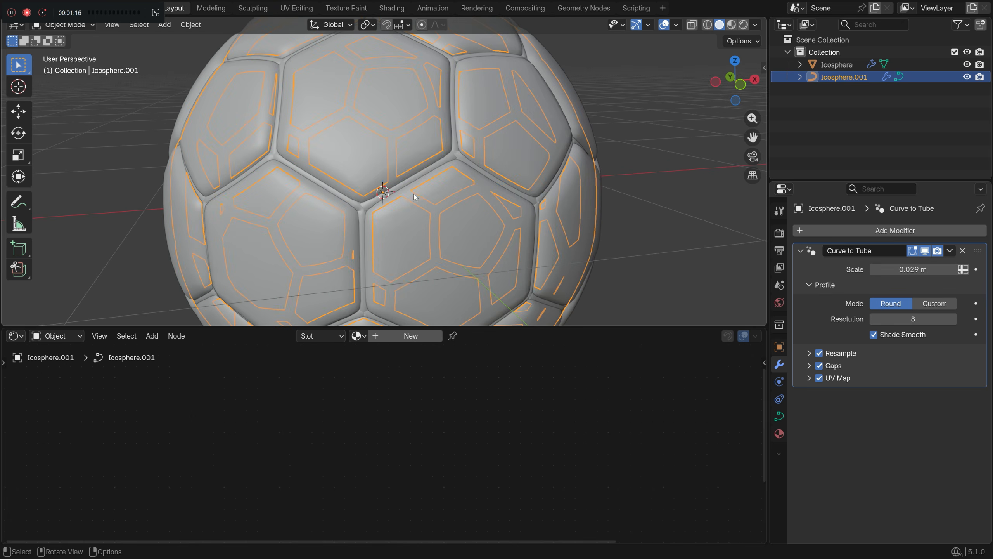
shift+drag(918, 269, 920, 269)
scroll(454, 219, down, 2)
mouse_move(454, 219)
middle_down()
mouse_move(471, 221)
mouse_move(434, 213)
middle_up()
Step: Switch the viewport to Material Preview shading and create a new material for the seam tubes
key(z)
click(462, 284)
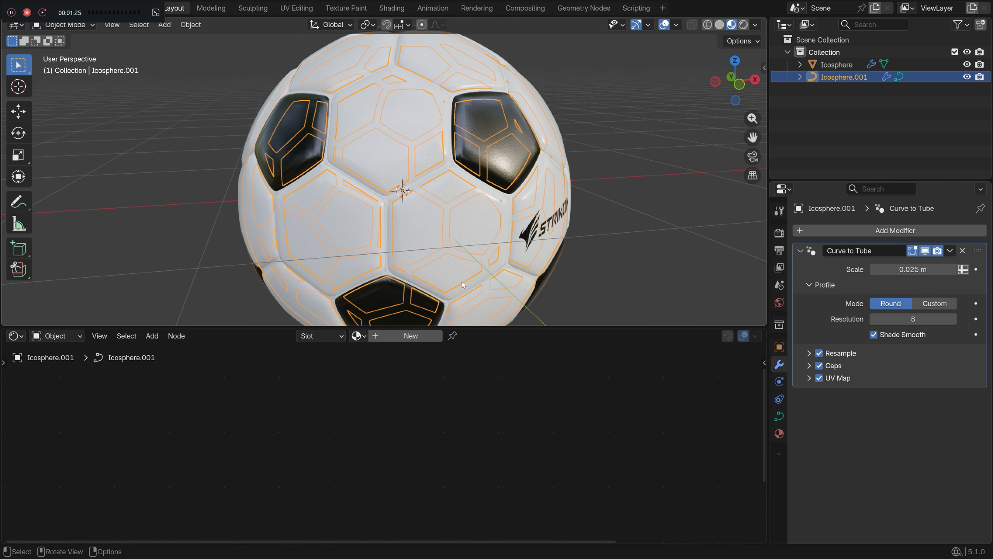
click(411, 339)
middle_drag(355, 435, 481, 434)
scroll(378, 451, up, 2)
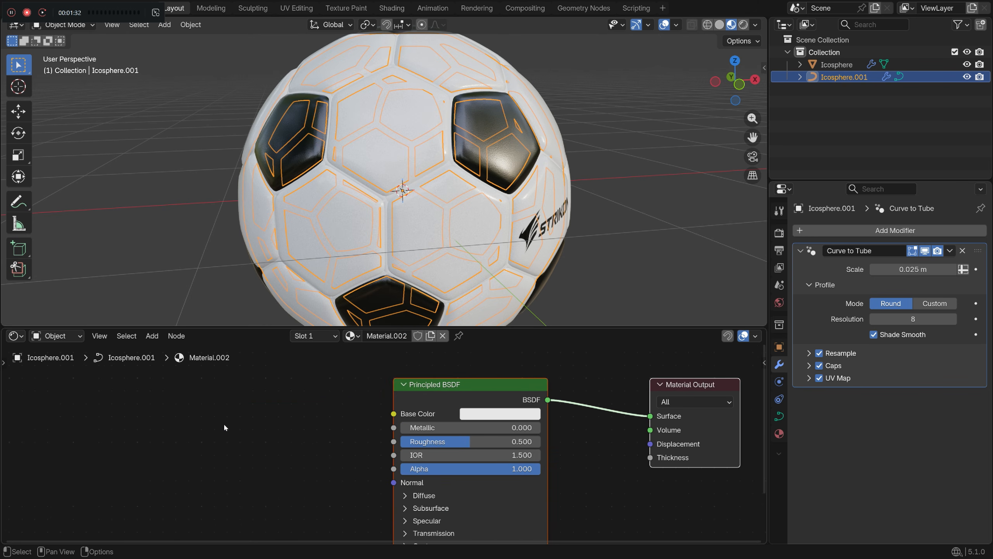
Step: Add a Wave Texture node and connect its Color output to the Base Color of the Principled BSDF
key(shift+a)
text(wave)
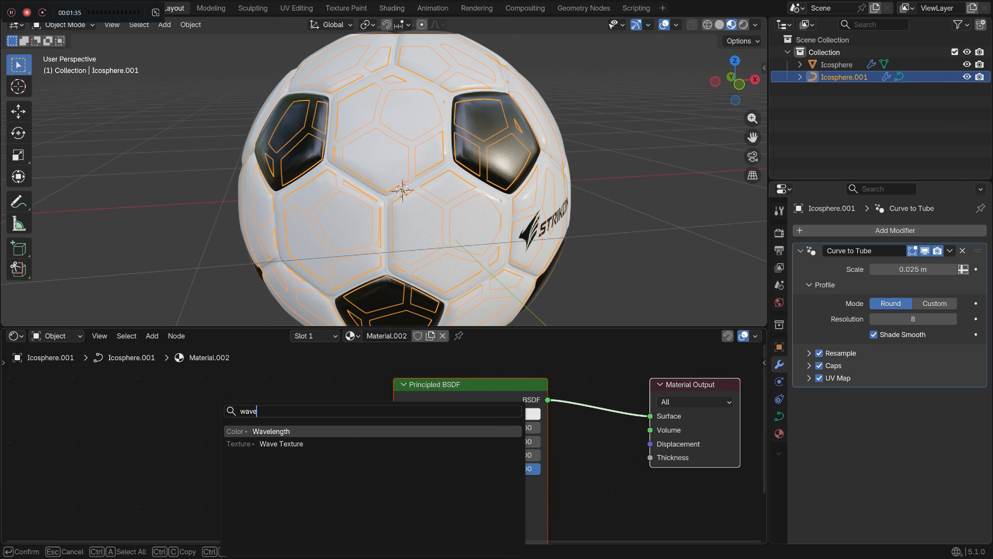
click(281, 444)
click(228, 411)
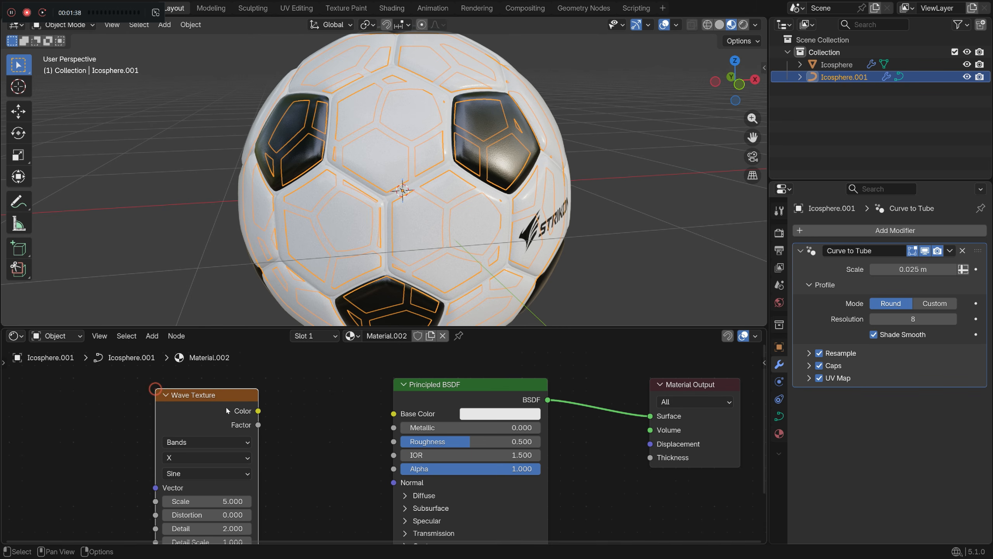
drag(258, 410, 394, 413)
scroll(415, 212, down, 2)
middle_drag(415, 219, 430, 229)
middle_drag(218, 406, 392, 400)
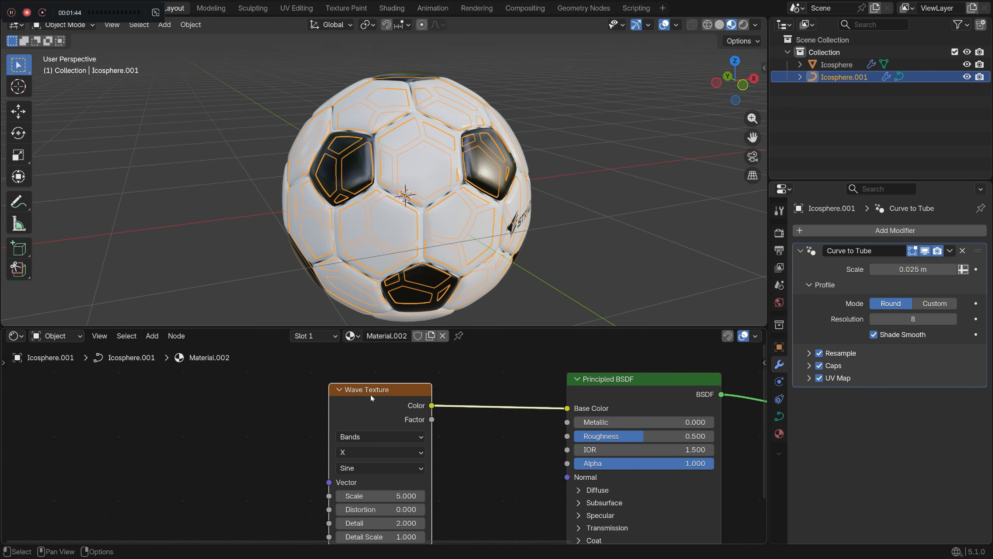
Step: Add Texture Coordinate and Mapping nodes to the Wave Texture and feed the UV output into the Mapping vector
key(ctrl+t)
middle_drag(264, 495, 282, 451)
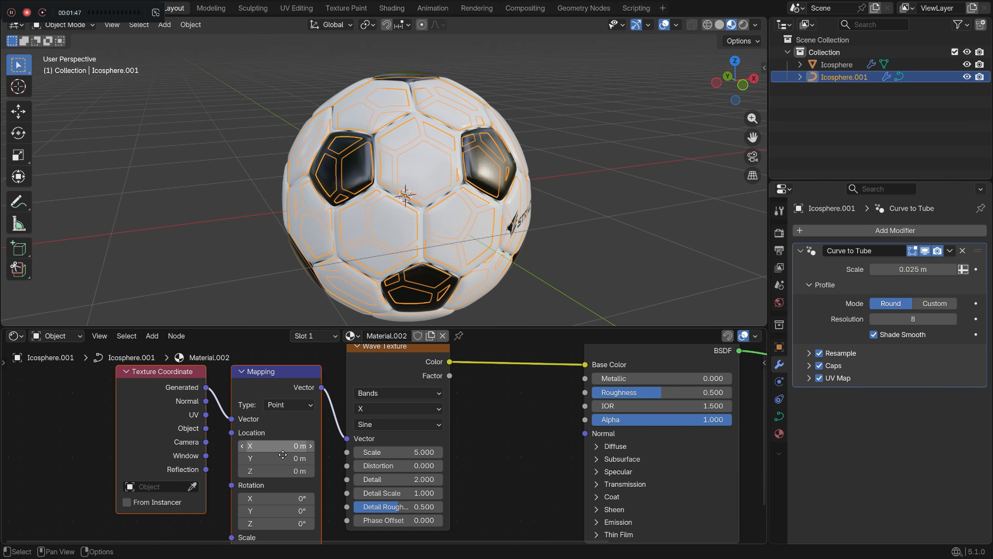
middle_drag(283, 454, 286, 464)
click(192, 383)
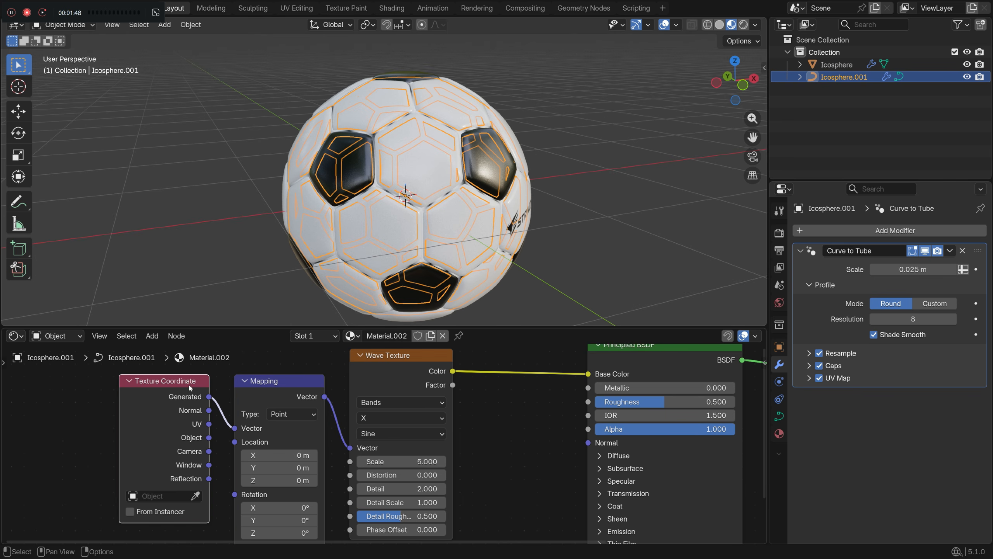
drag(192, 383, 148, 393)
drag(166, 434, 235, 430)
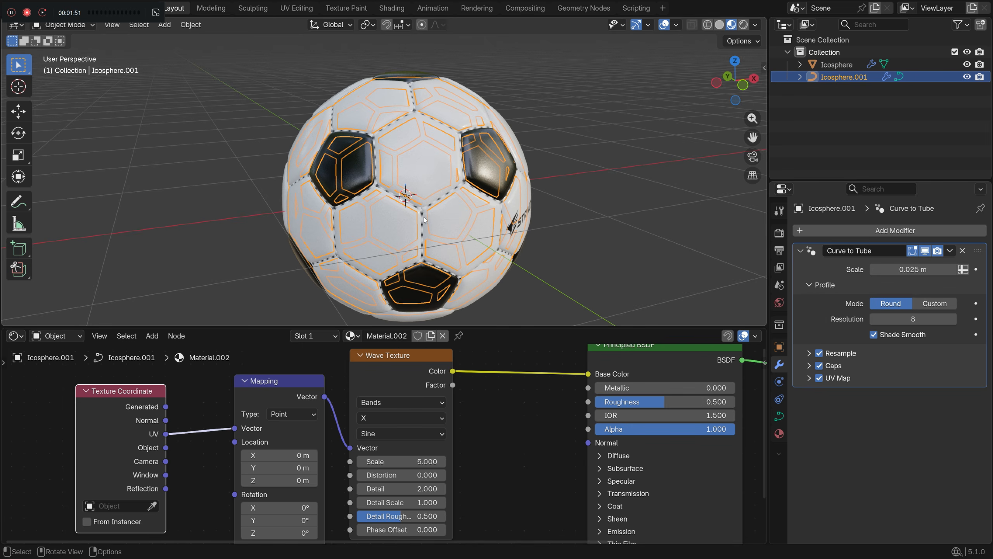
Step: Set the Wave Texture scale to 20 for finer stitches along the seams
scroll(198, 155, up, 2)
mouse_move(401, 462)
mouse_down()
mouse_move(431, 461)
mouse_move(403, 460)
mouse_up()
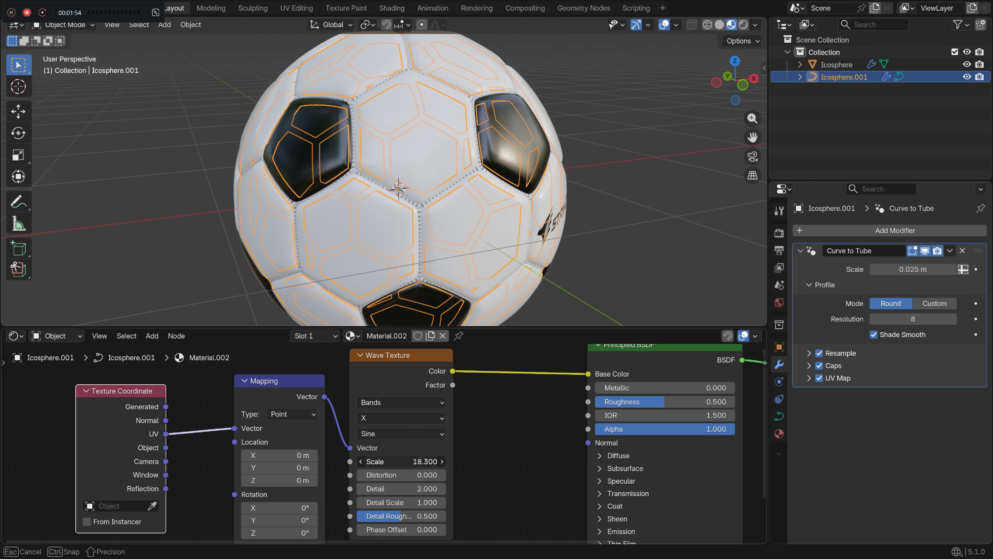
click(404, 461)
text(20)
key(Return)
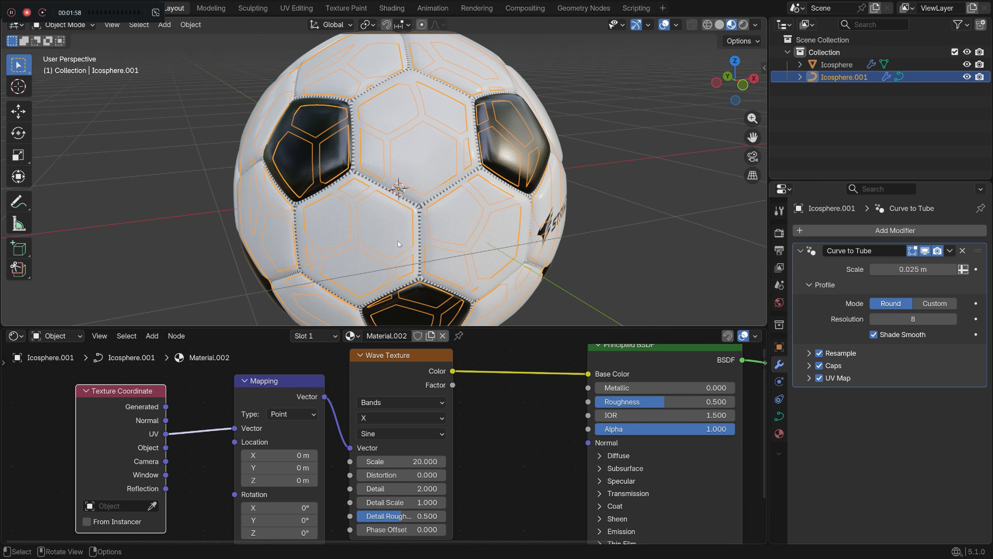
Step: Move the Principled BSDF and Material Output nodes farther from the Wave Texture to make room between them
scroll(407, 274, down, 2)
scroll(303, 427, down, 3)
scroll(303, 424, down, 2)
drag(467, 366, 640, 463)
key(g)
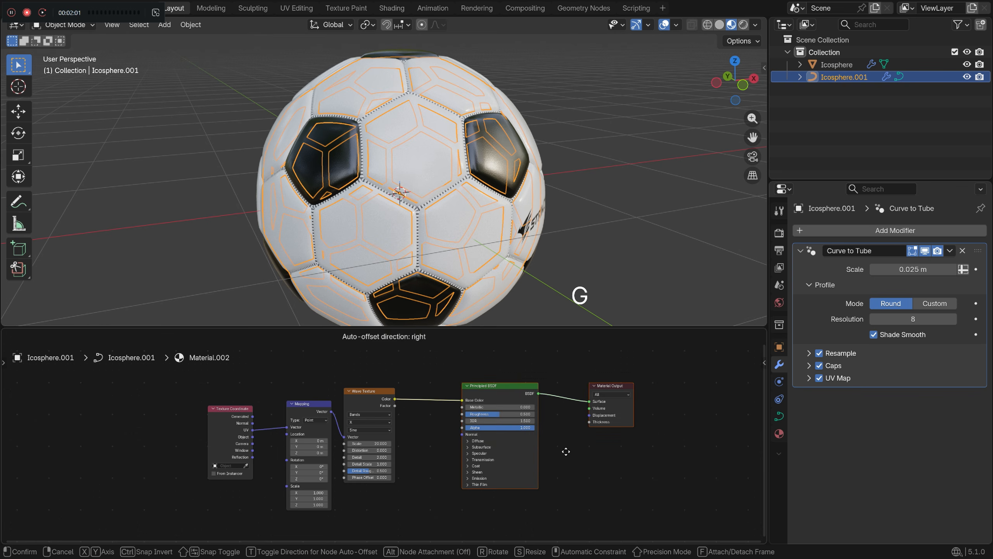
click(657, 450)
Step: Connect the Wave Texture's Factor output to the Alpha input of the Principled BSDF
scroll(514, 424, up, 4)
middle_drag(500, 448, 443, 449)
drag(295, 404, 318, 414)
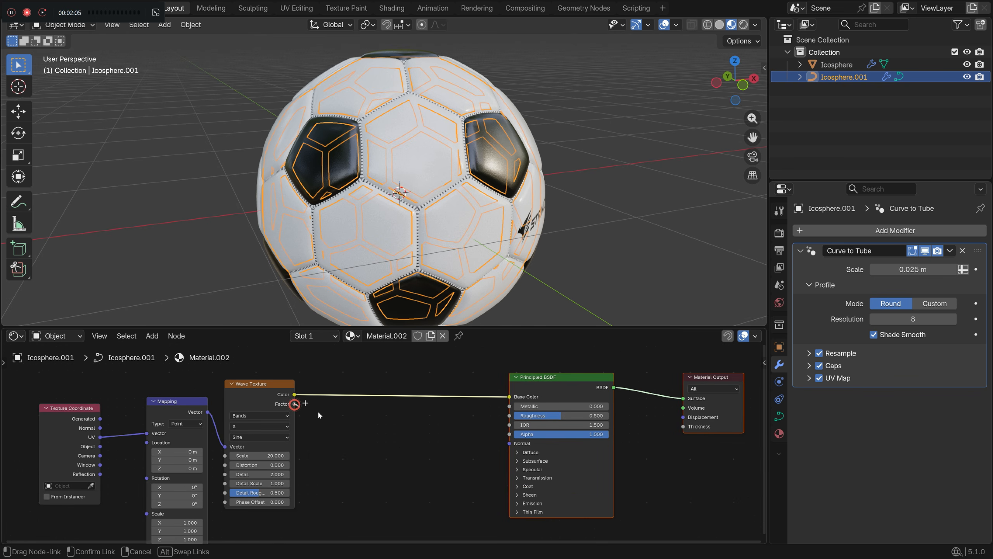
drag(479, 437, 509, 434)
scroll(408, 223, up, 2)
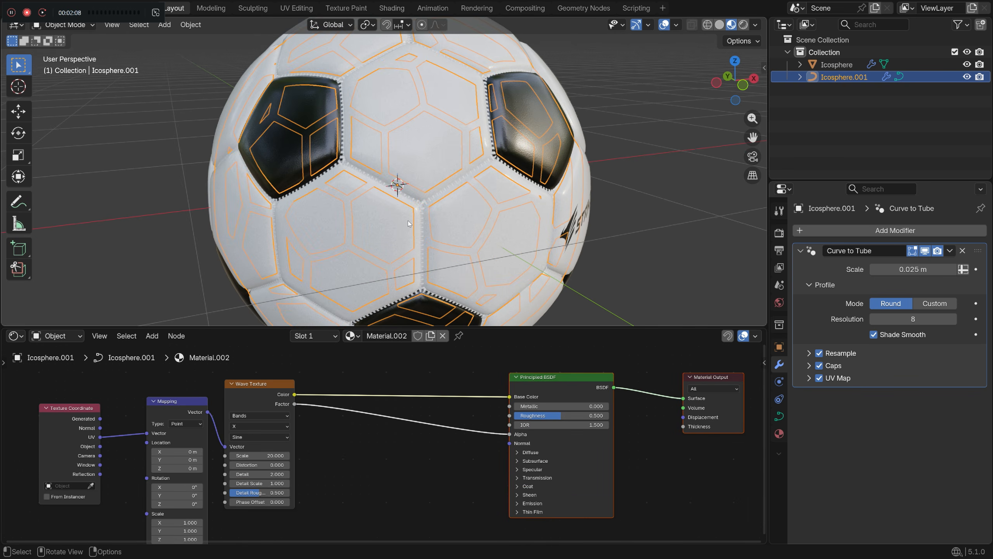
Step: Insert a Color Ramp node between the Wave Texture's Color output and the Base Color
scroll(403, 446, up, 3)
key(shift+a)
text(co)
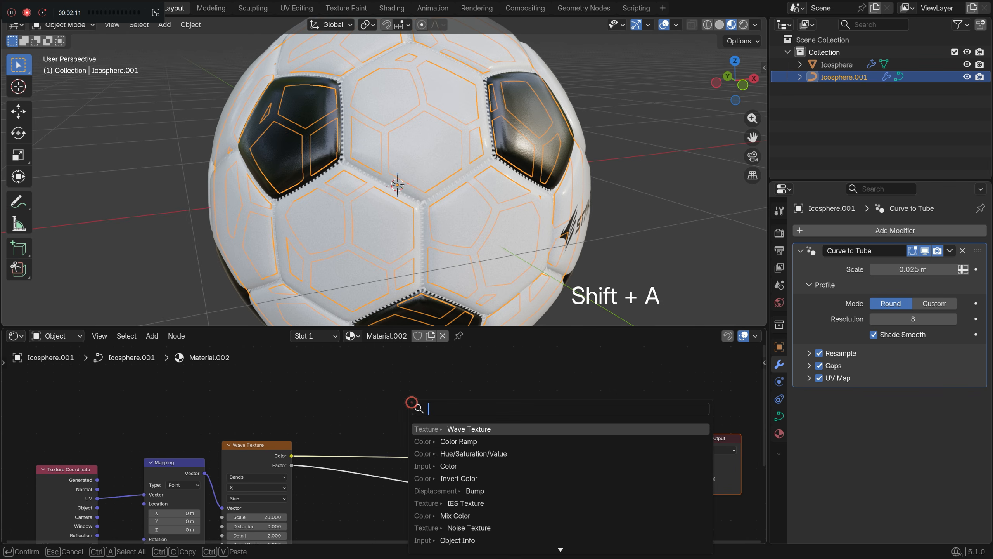
text(lor ramp)
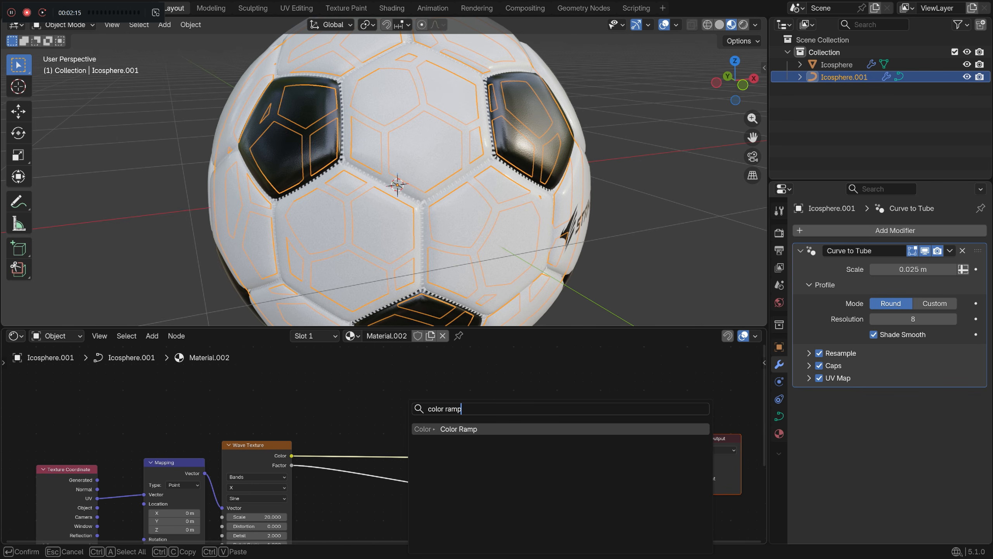
key(Return)
click(372, 380)
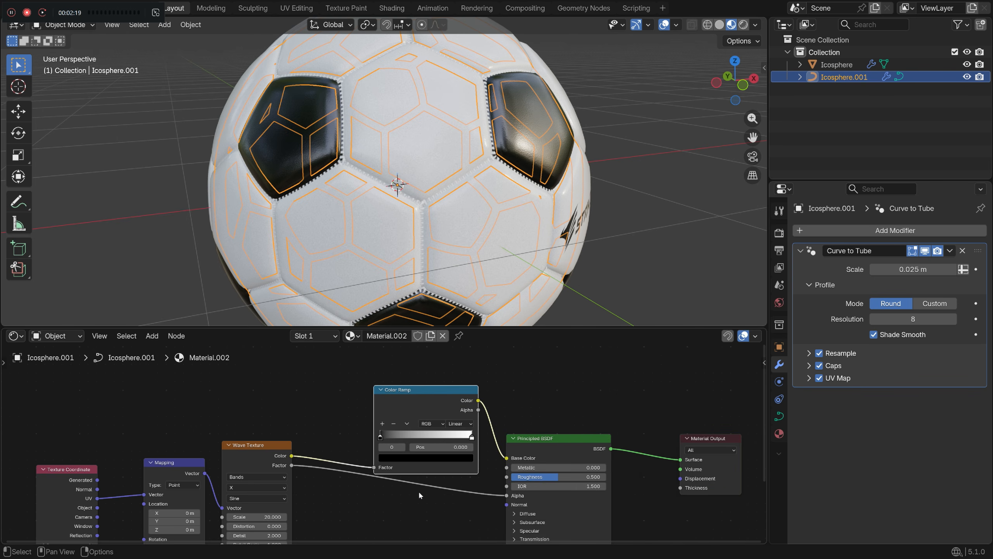
Step: Darken the Color Ramp's white stop to a medium gray
scroll(418, 491, up, 2)
click(506, 432)
click(479, 462)
drag(469, 412, 414, 412)
scroll(398, 200, up, 5)
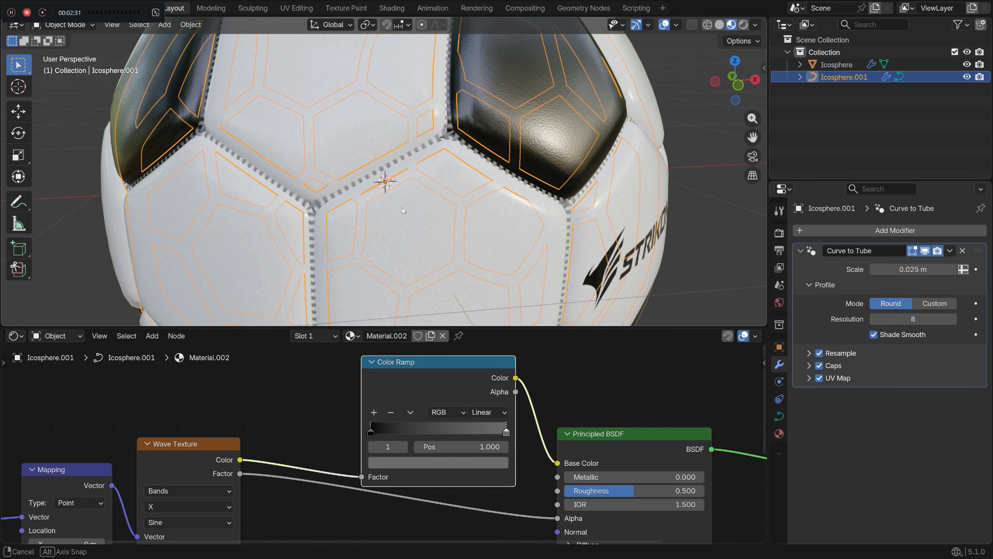
scroll(398, 200, down, 5)
middle_drag(398, 200, 387, 225)
scroll(342, 430, down, 2)
Step: Deselect the seam tubes and move the Color Ramp's gray stop to position 0.721
click(602, 187)
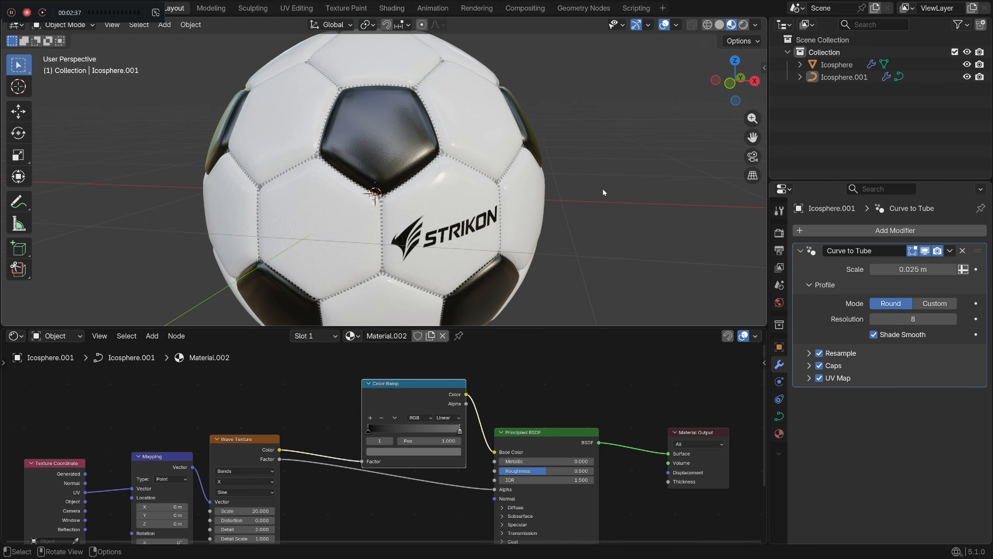
middle_drag(602, 187, 493, 184)
scroll(484, 206, up, 4)
scroll(414, 172, up, 4)
scroll(438, 439, up, 1)
drag(465, 426, 432, 429)
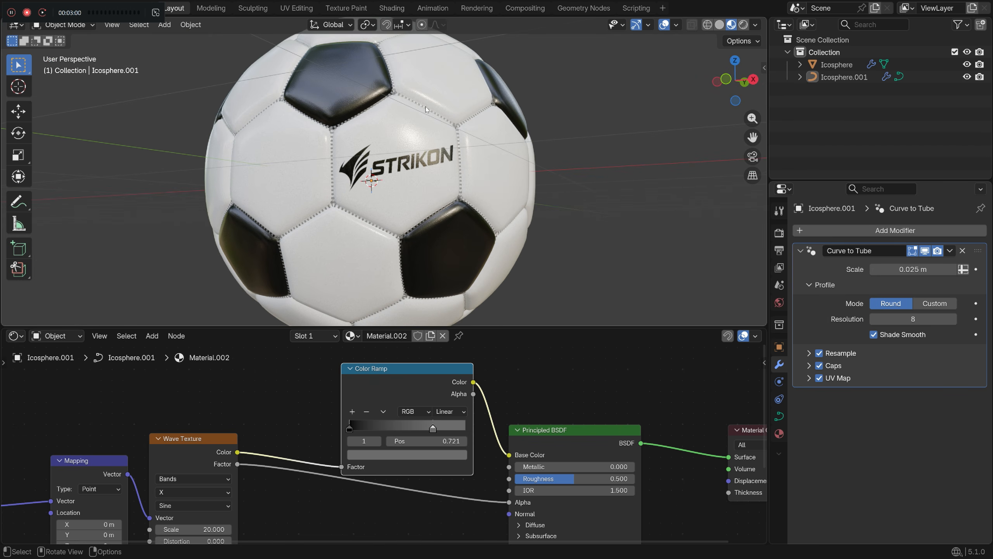
Step: Select the seam tube object and convert it to a mesh
click(426, 109)
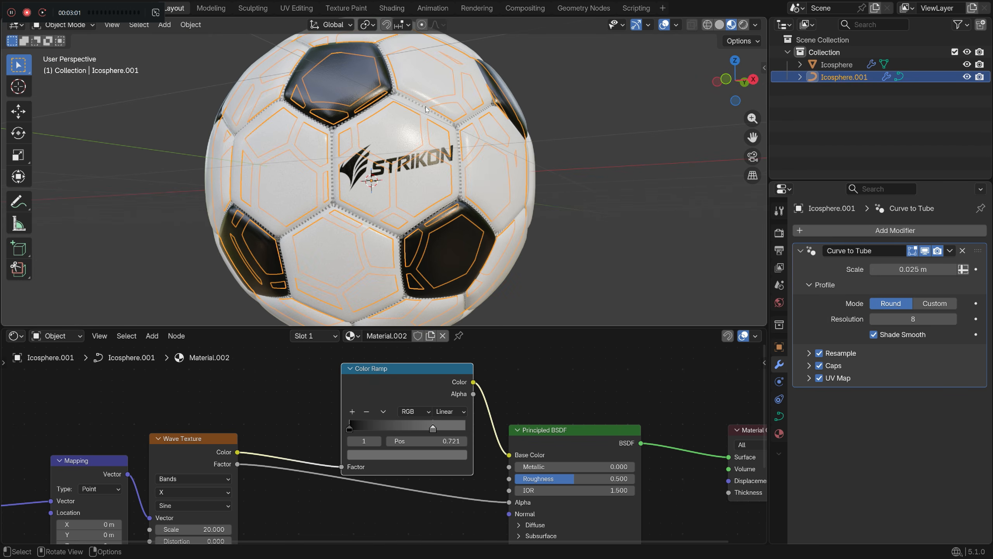
right_click(593, 106)
mouse_move(595, 117)
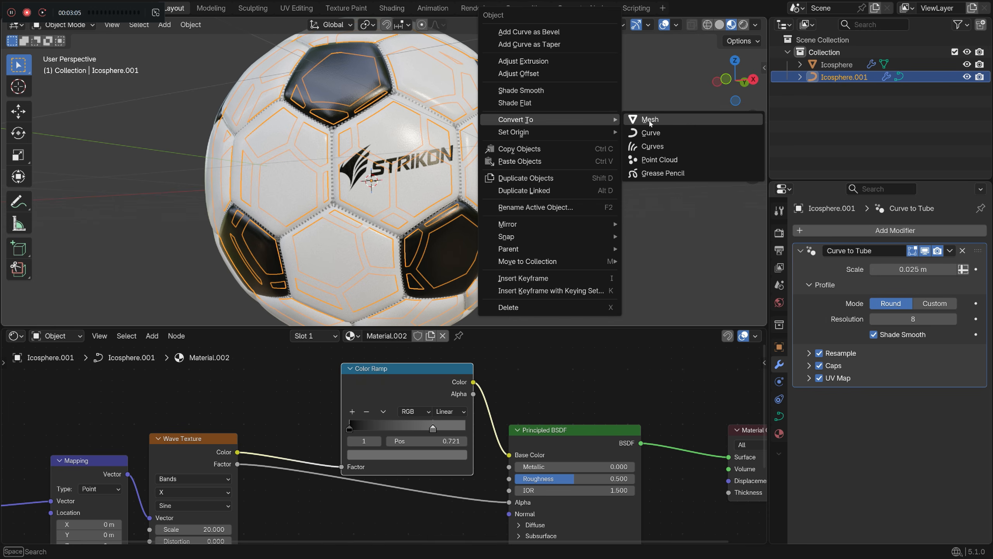
click(693, 119)
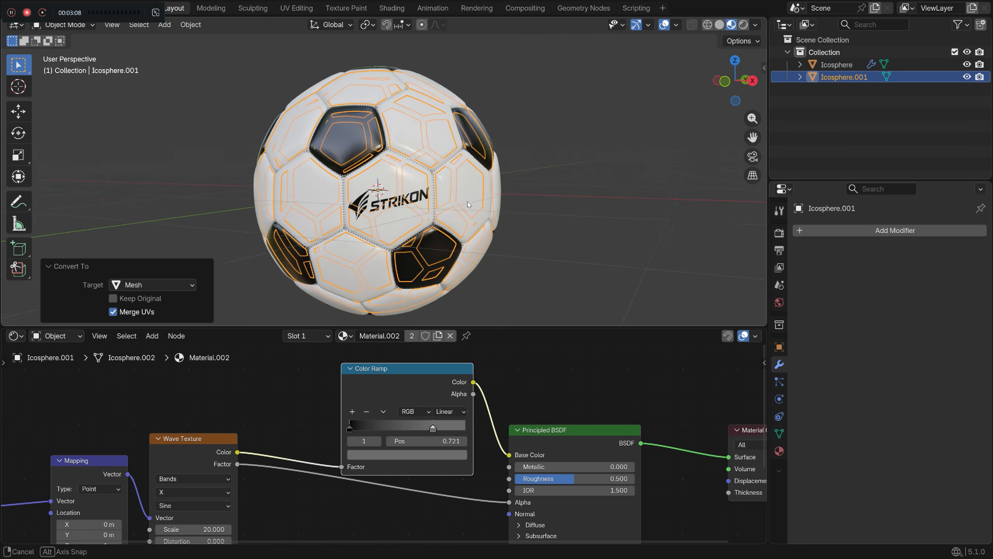
Step: Add the ball to the selection as the active object and parent the seam mesh to it with the Object option
middle_drag(467, 202, 430, 184)
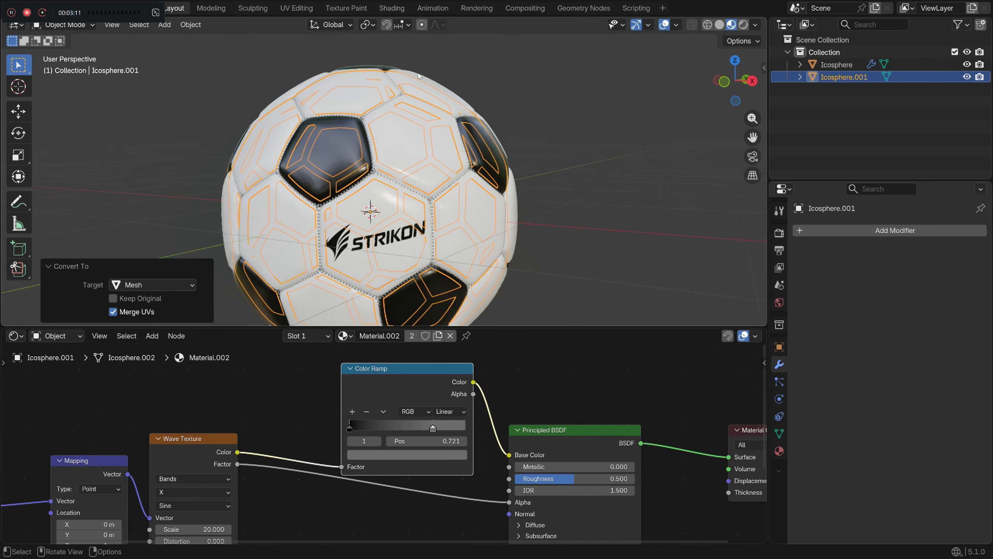
scroll(405, 165, up, 3)
shift+click(419, 169)
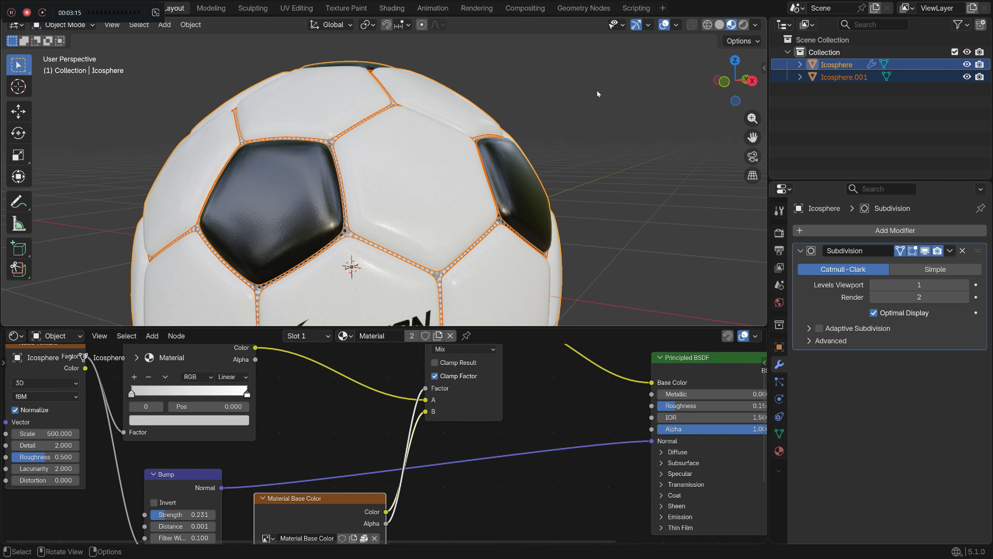
key(ctrl+p)
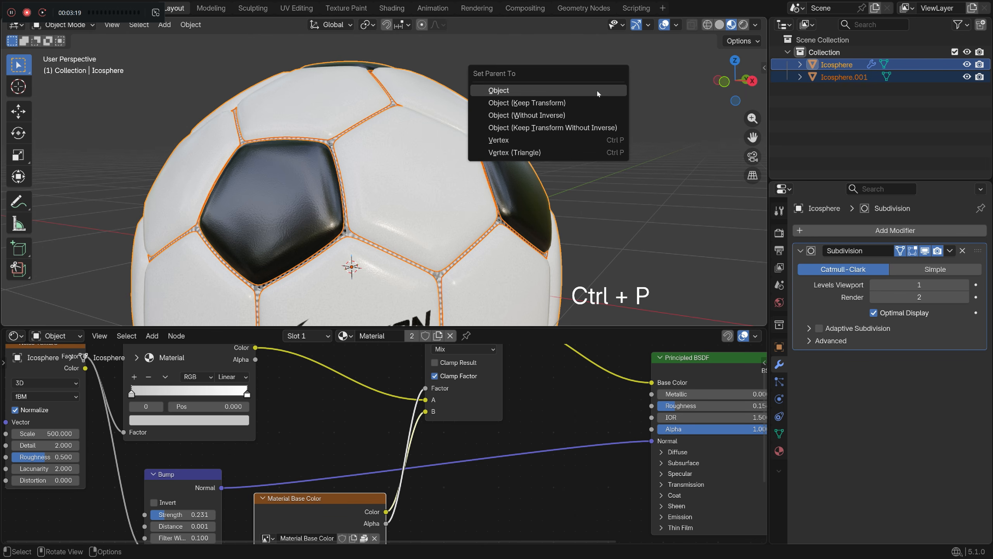
click(596, 88)
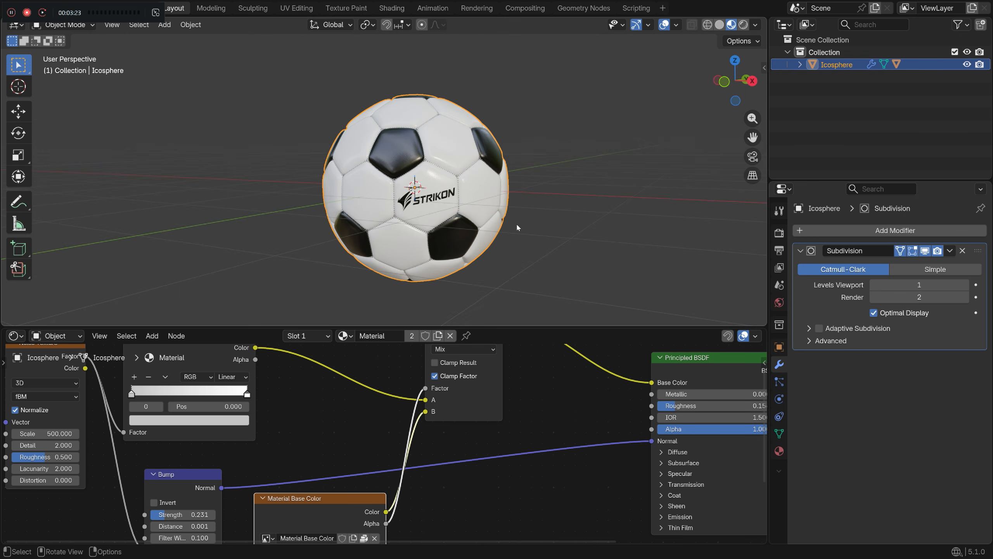
Step: Turn the ball and its parented seams to a new orientation with free trackball rotation
key(g)
key(r)
key(r)
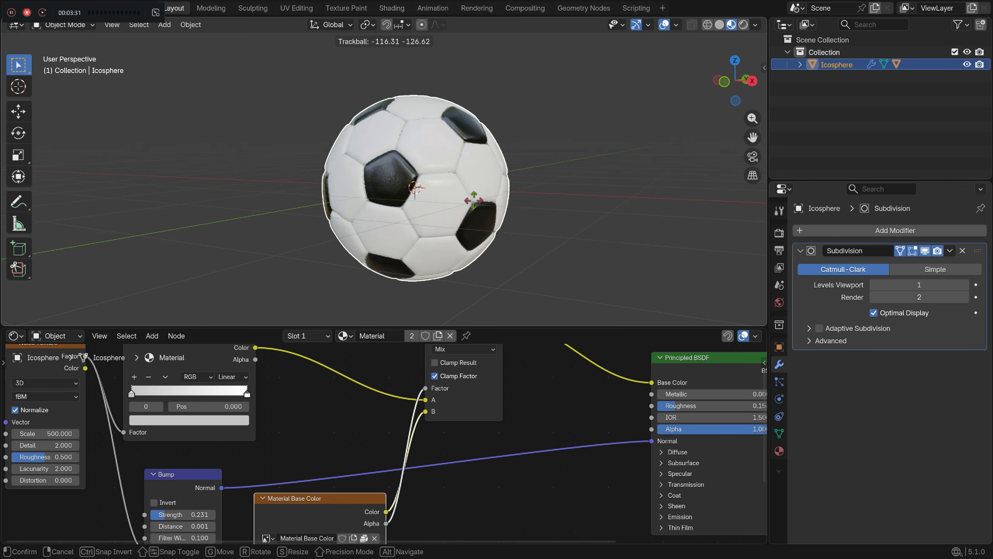
click(491, 207)
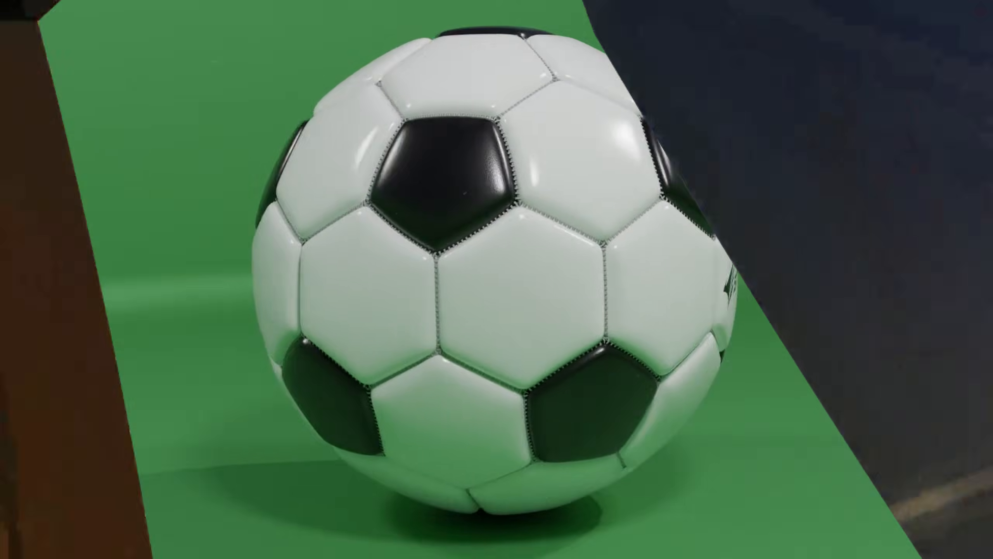